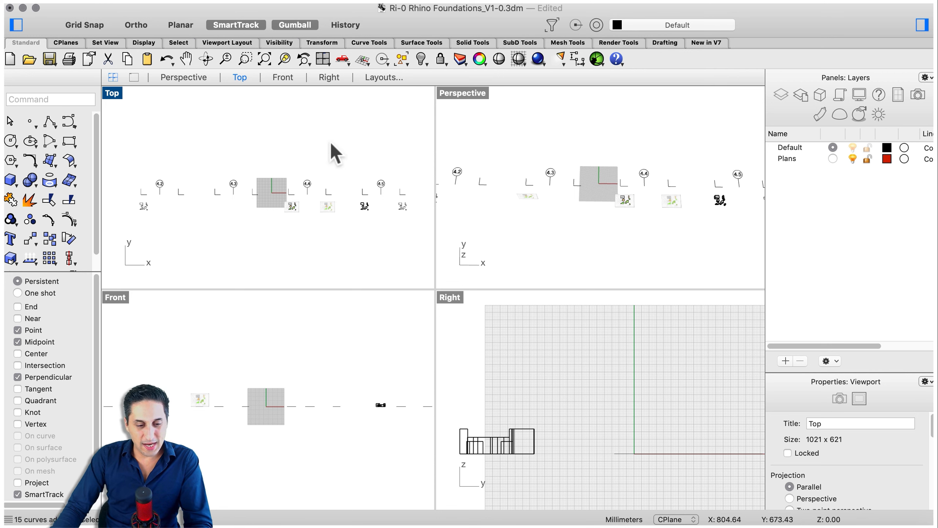
# - Load 3dj_Incoherent Shape Sketch.jpg from the Ri-0 Learning Materials folder as a background bitmap for the Top viewport
pyautogui.scroll(2, 330, 141)
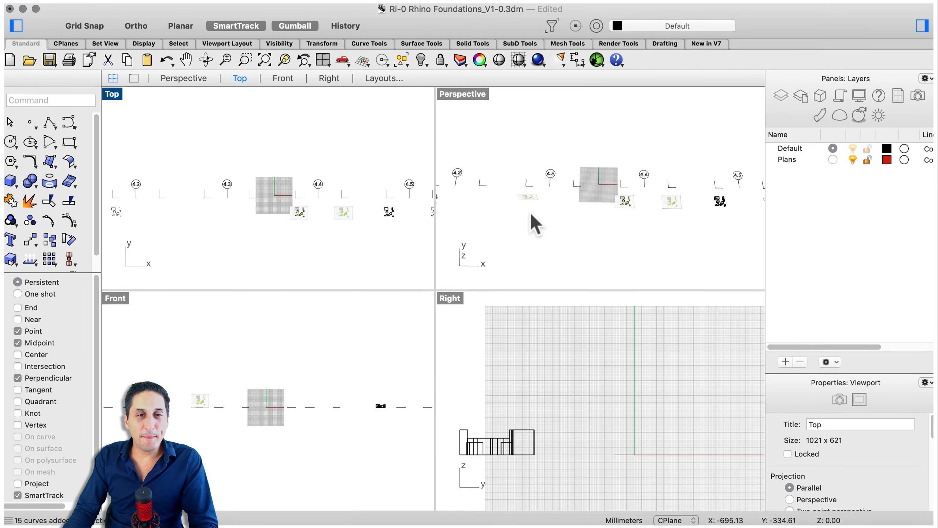
pyautogui.moveTo(137, 4)
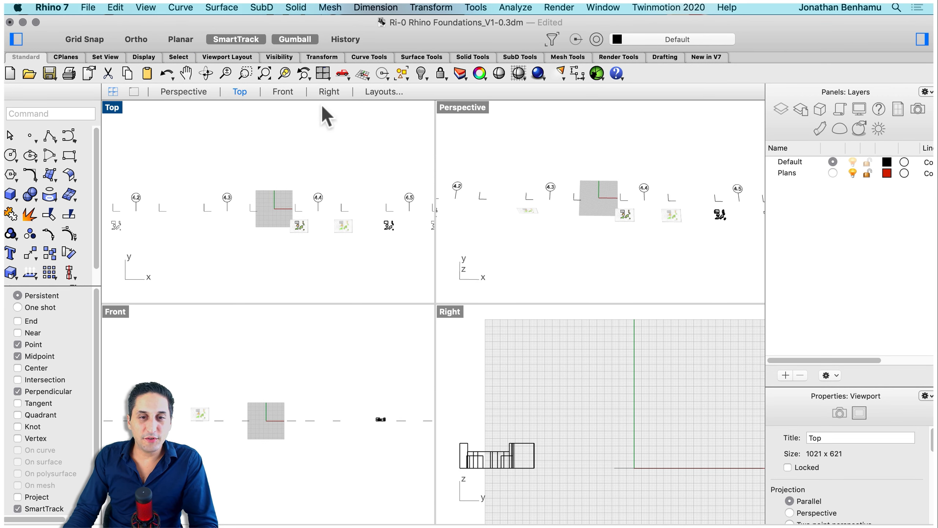
pyautogui.click(148, 8)
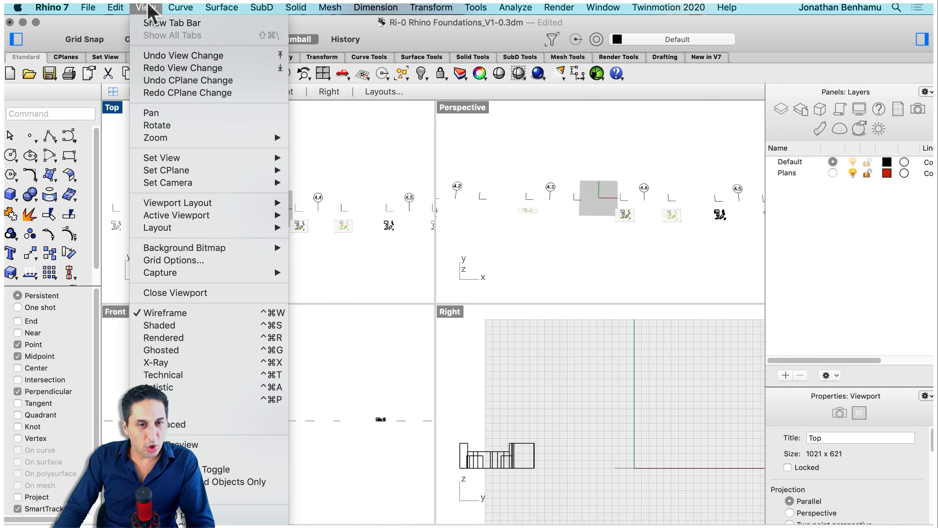
pyautogui.moveTo(241, 250)
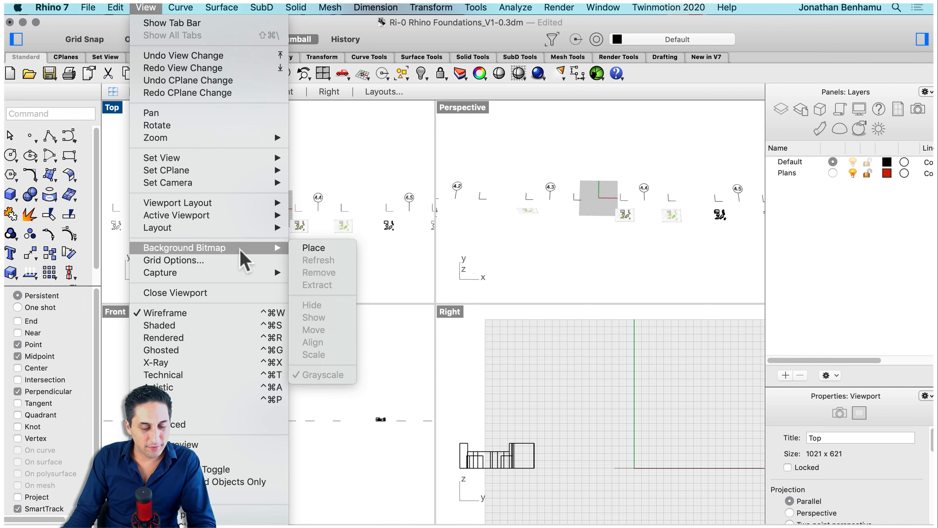
pyautogui.click(311, 252)
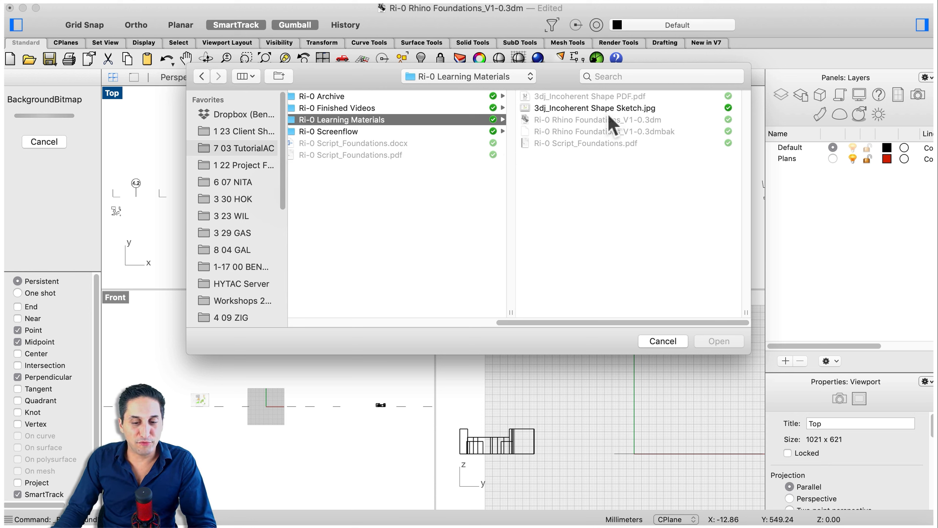
pyautogui.click(578, 109)
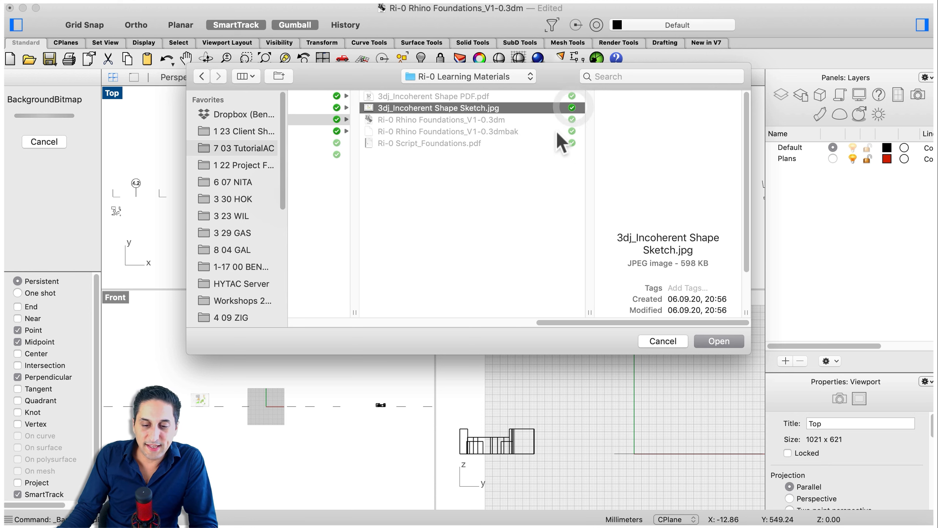
pyautogui.click(719, 341)
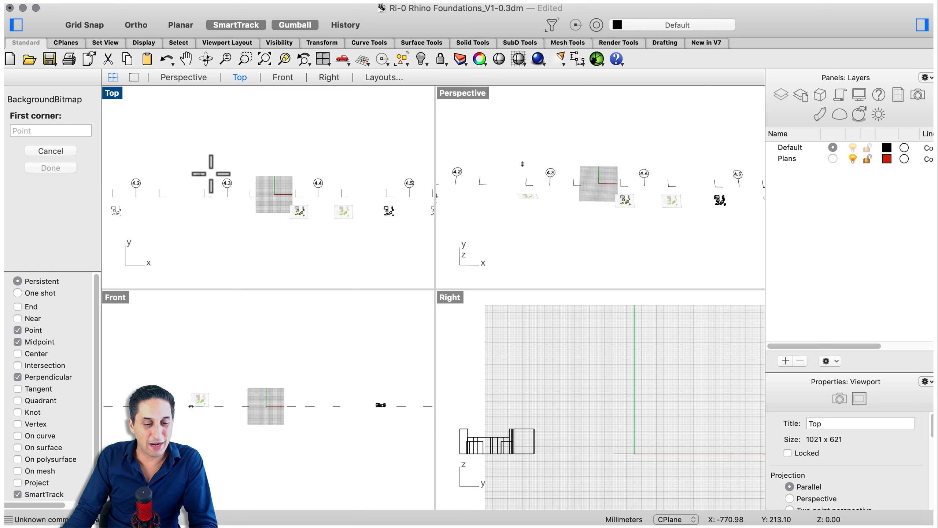
# - Place the sketch bitmap over the grid area in the Top view and switch off its grayscale display
pyautogui.click(211, 138)
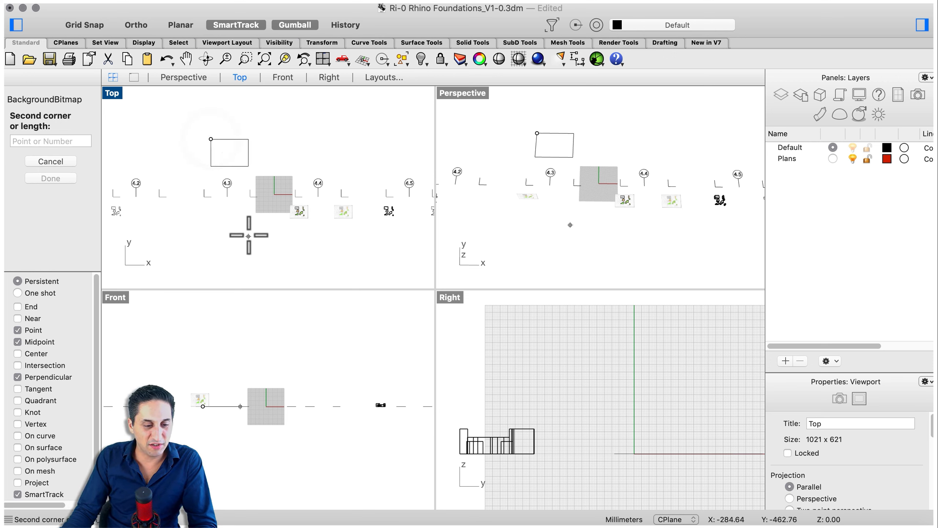
pyautogui.click(359, 251)
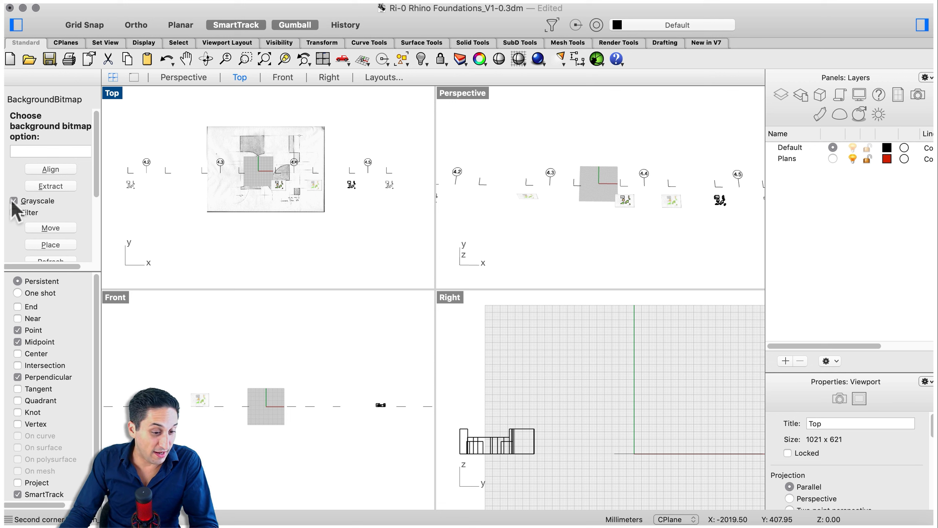
pyautogui.scroll(5, 213, 136)
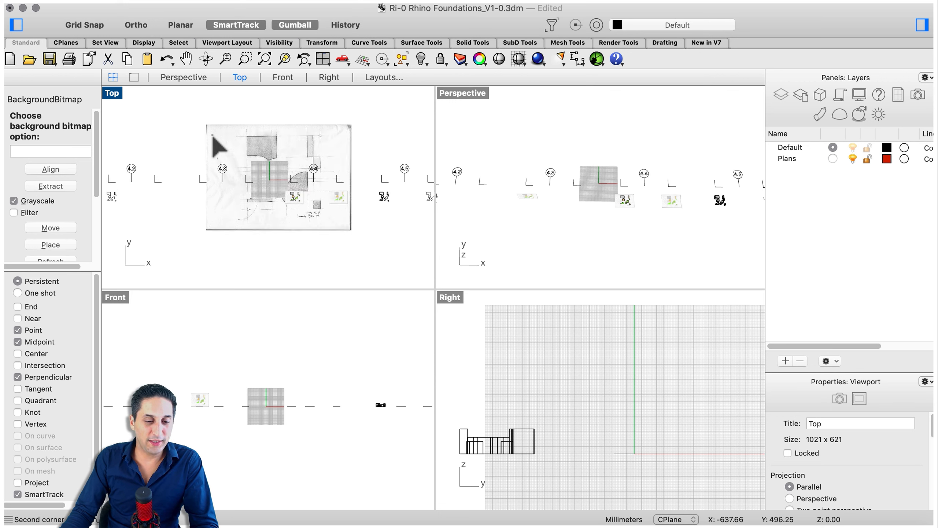
pyautogui.click(15, 201)
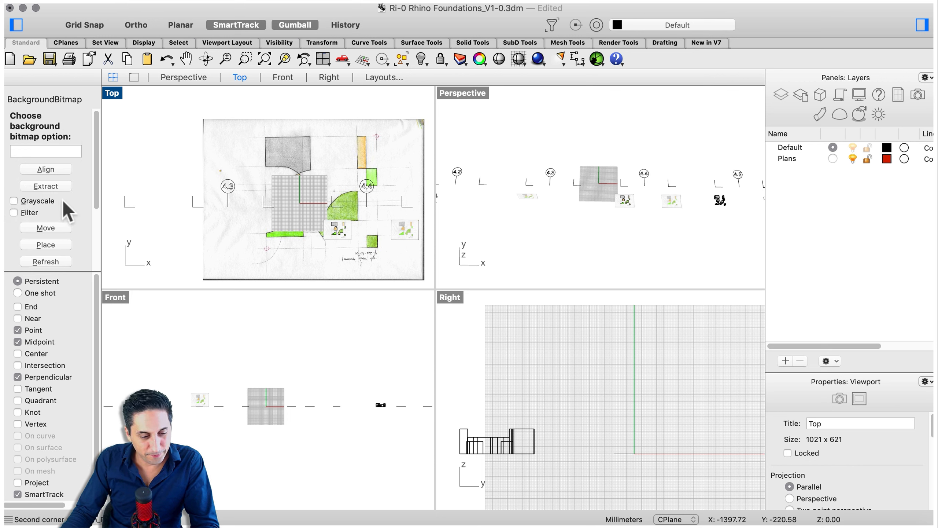
# - Move the background bitmap in the Top view into the empty space above the grid and numbered drawings
pyautogui.scroll(-3, 62, 201)
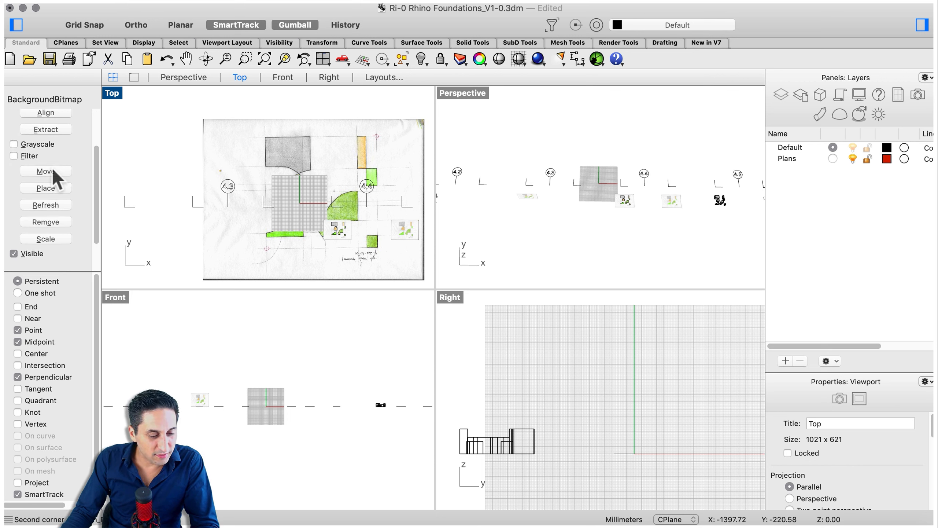
pyautogui.click(46, 171)
pyautogui.scroll(-4, 258, 181)
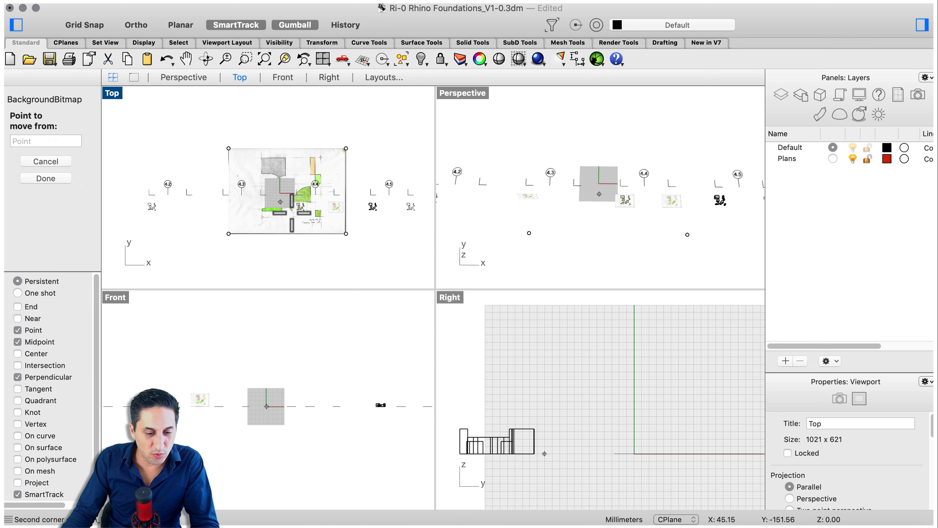
pyautogui.click(299, 264)
pyautogui.click(277, 171)
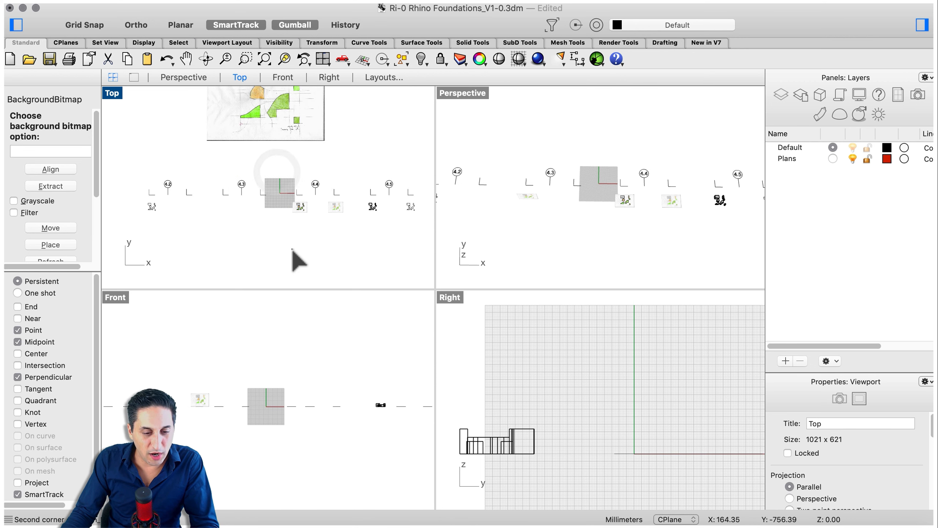
# - Start scaling the background bitmap with its origin at the centre of the sketch's lower-left red mark
pyautogui.scroll(-4, 292, 251)
pyautogui.scroll(5, 269, 156)
pyautogui.scroll(-3, 59, 207)
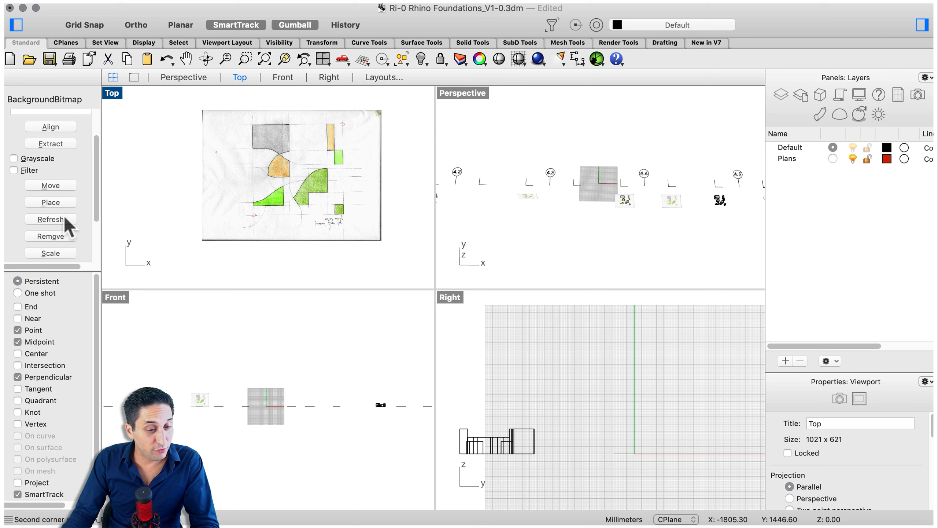
pyautogui.click(59, 252)
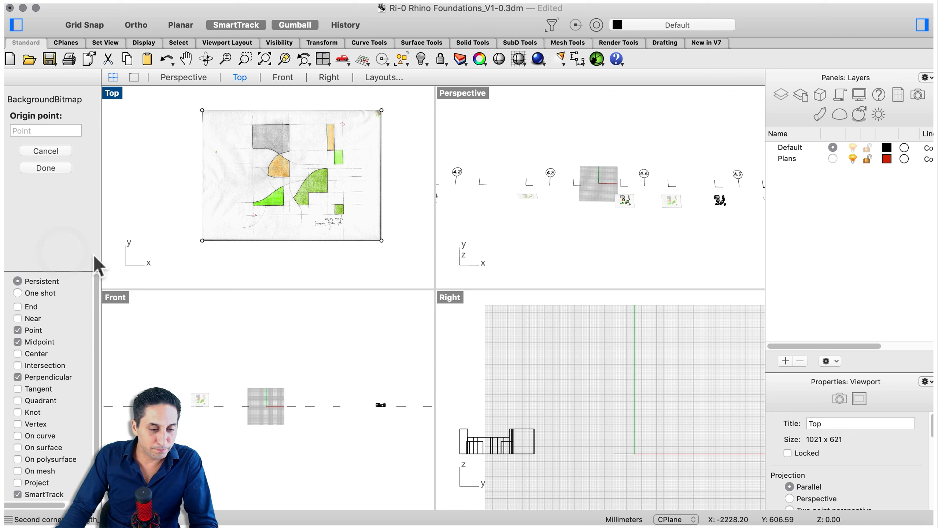
pyautogui.scroll(2, 273, 213)
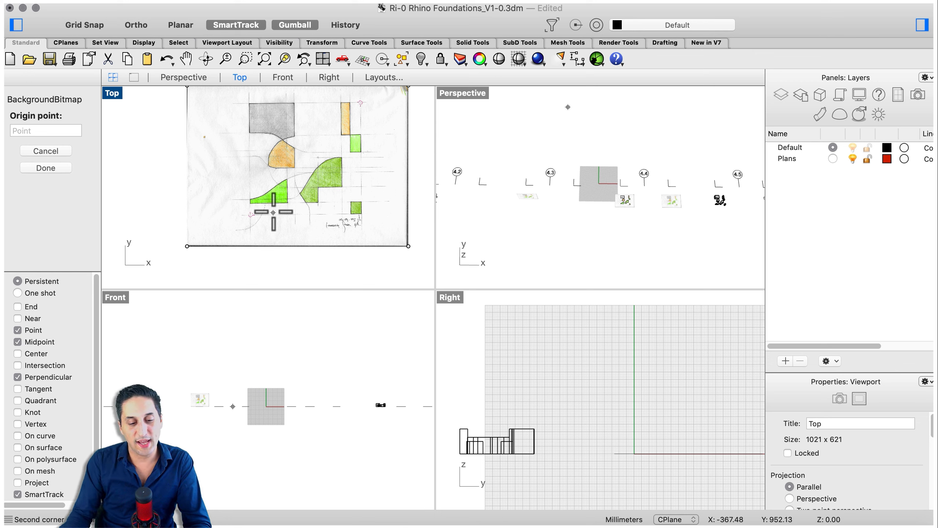
pyautogui.scroll(6, 253, 229)
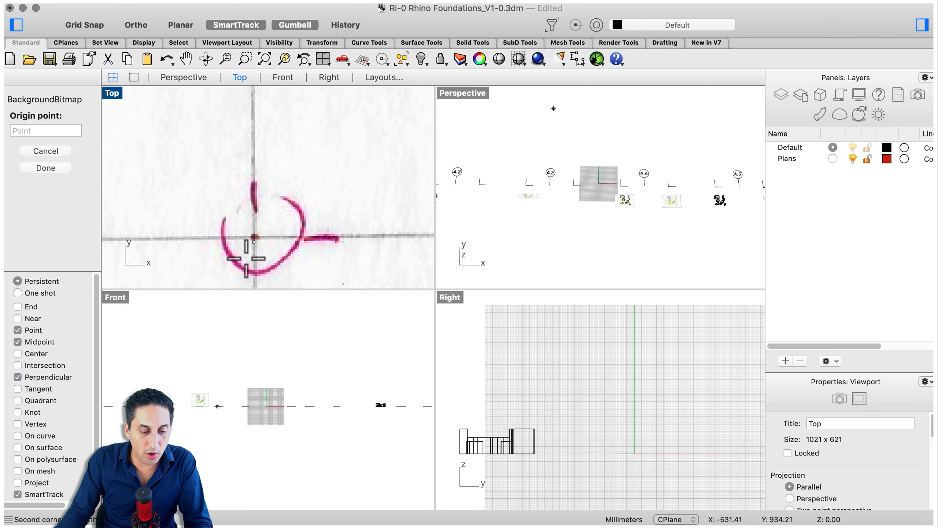
pyautogui.click(255, 240)
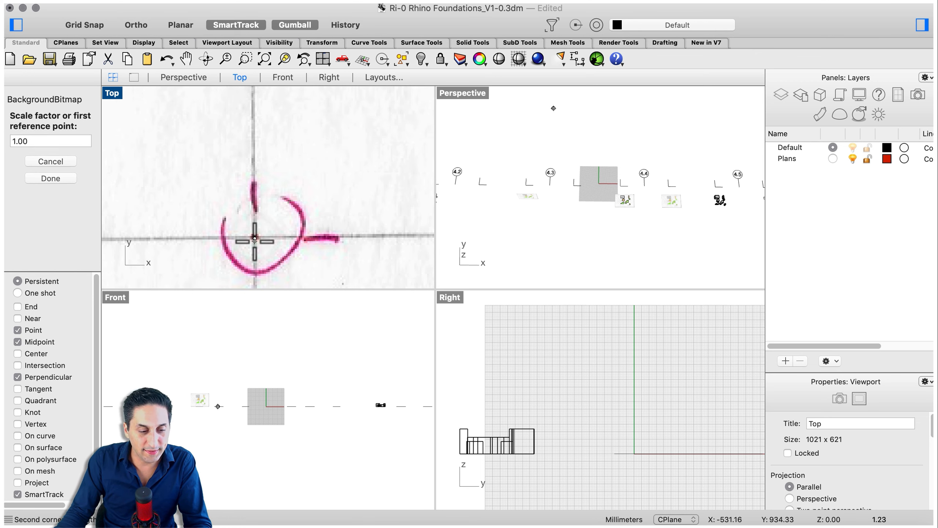
# - Set the bitmap scale's first reference point at the upper-left corner of the sketch's gray shape
pyautogui.scroll(-10, 255, 241)
pyautogui.scroll(8, 260, 114)
pyautogui.scroll(-7, 260, 155)
pyautogui.scroll(5, 261, 147)
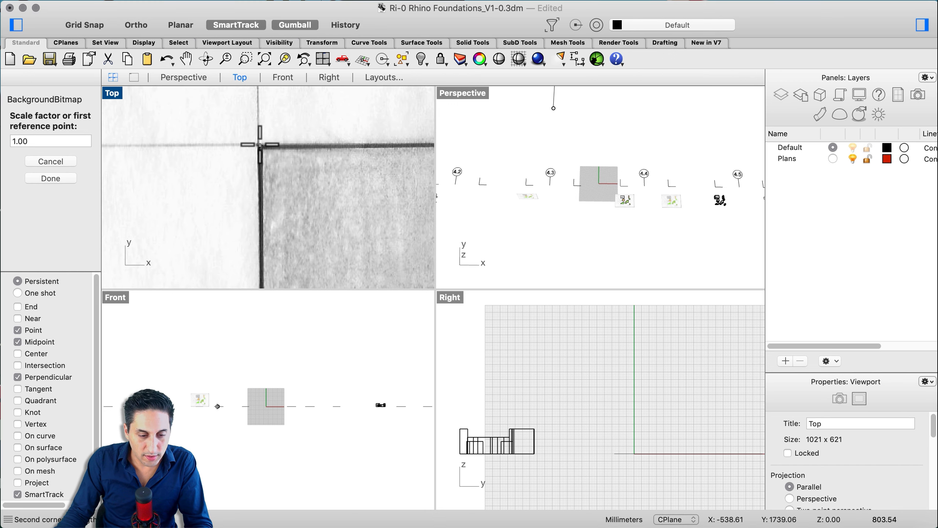
pyautogui.click(260, 146)
pyautogui.scroll(-6, 262, 120)
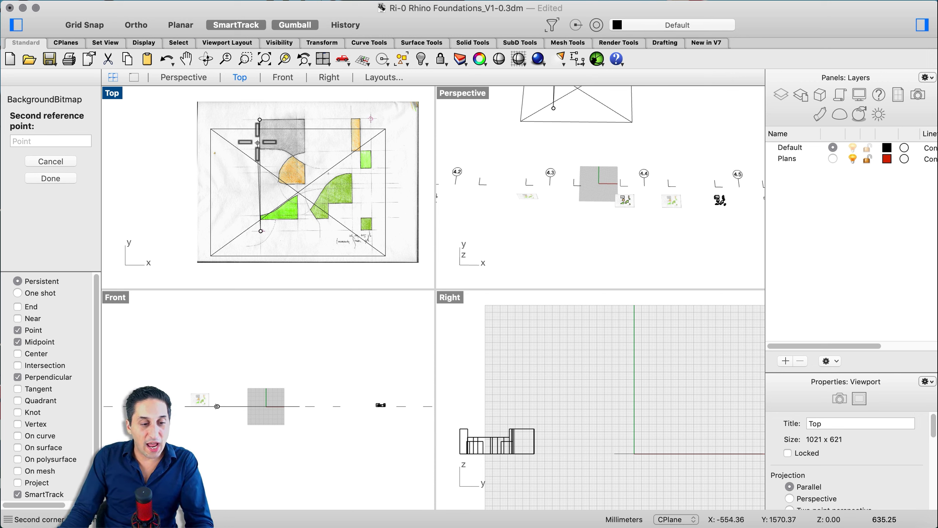
# - Set the scaled reference length to 25 mm and apply the scale to the background bitmap
pyautogui.write('25')
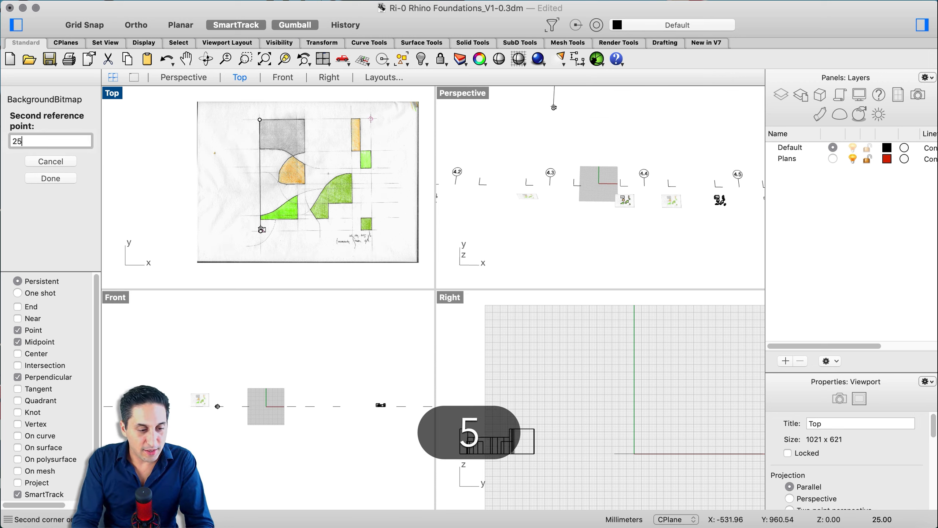
pyautogui.press('Return')
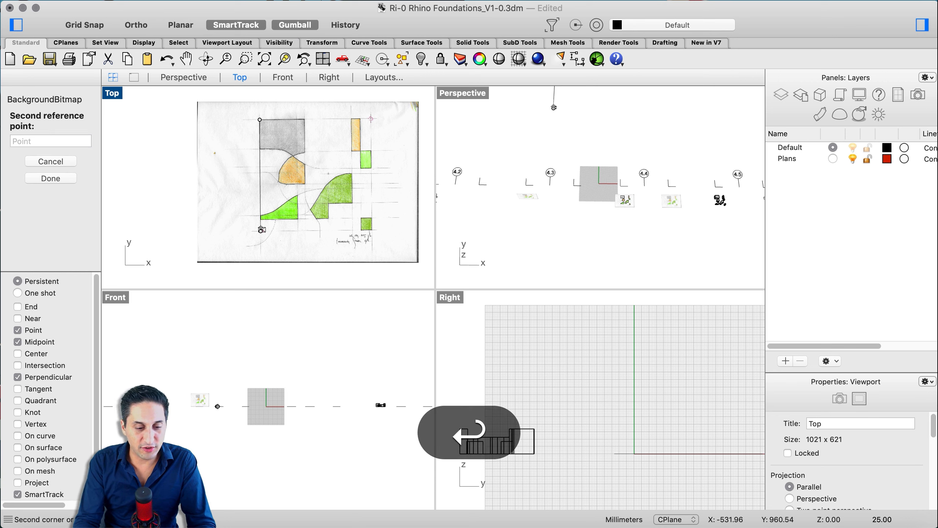
pyautogui.scroll(10, 262, 231)
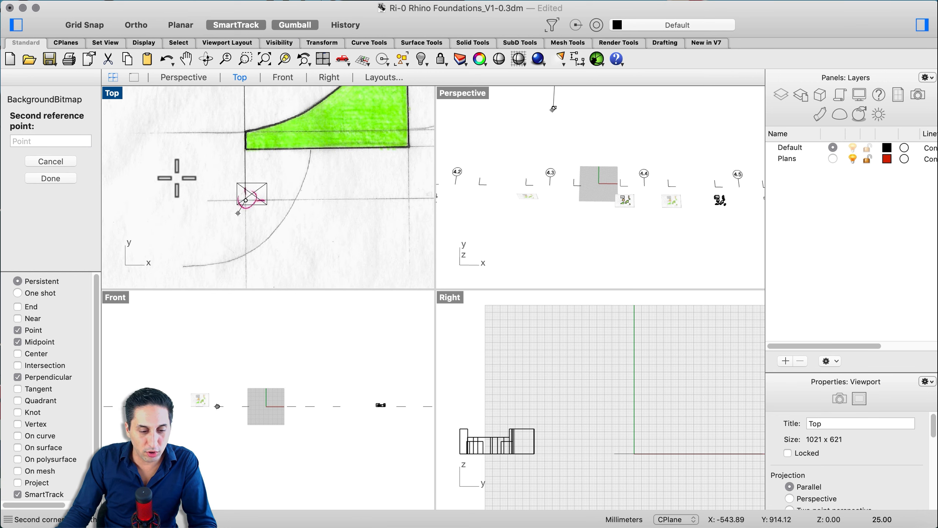
pyautogui.scroll(-5, 190, 186)
pyautogui.scroll(-3, 191, 186)
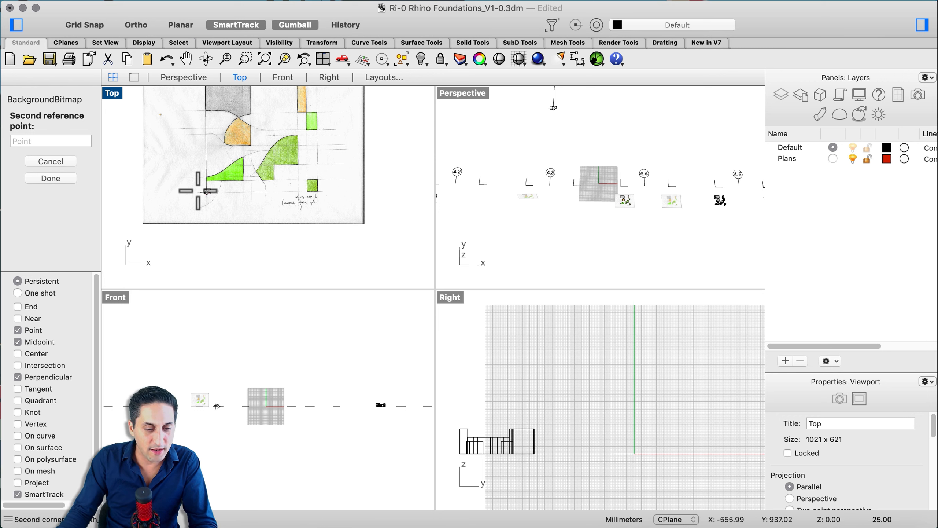
pyautogui.click(194, 193)
pyautogui.press('Return')
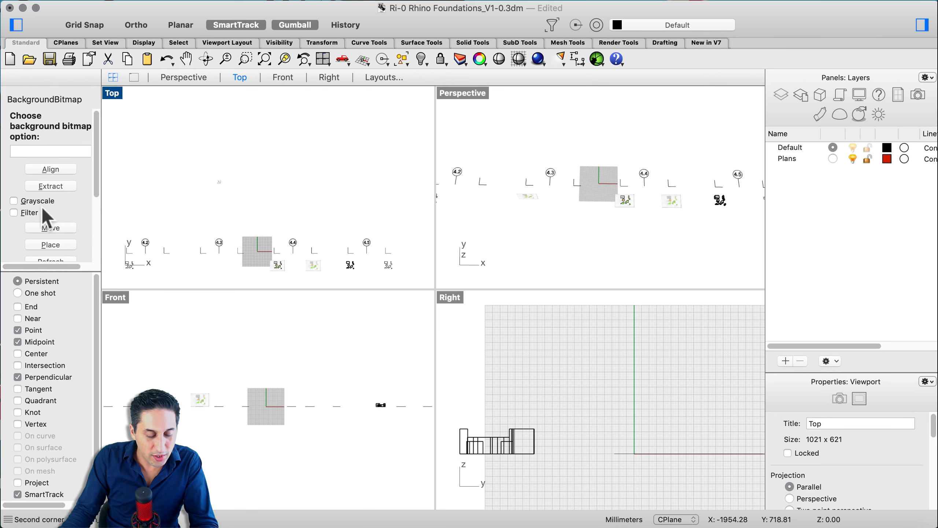
# - Move the scaled bitmap down beside the small drawings below marker 4.2 and finish the BackgroundBitmap command
pyautogui.click(51, 228)
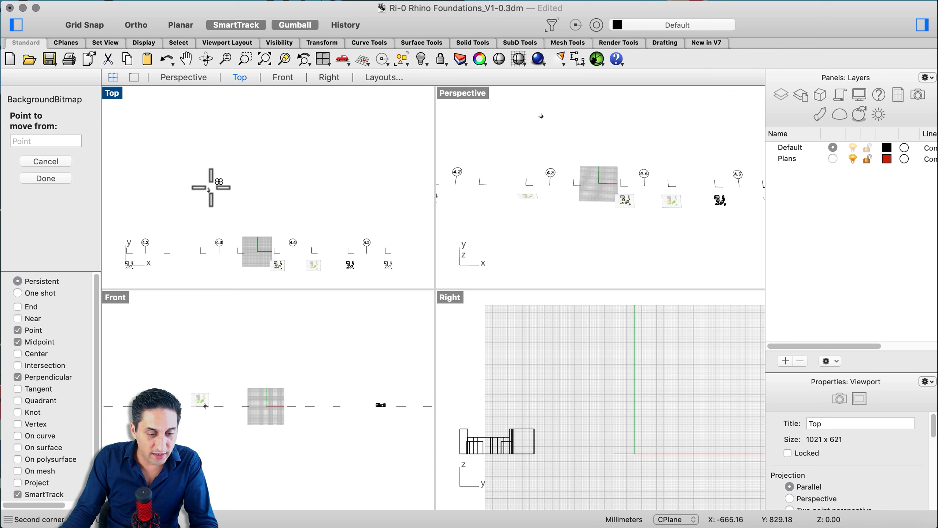
pyautogui.click(211, 182)
pyautogui.scroll(12, 177, 260)
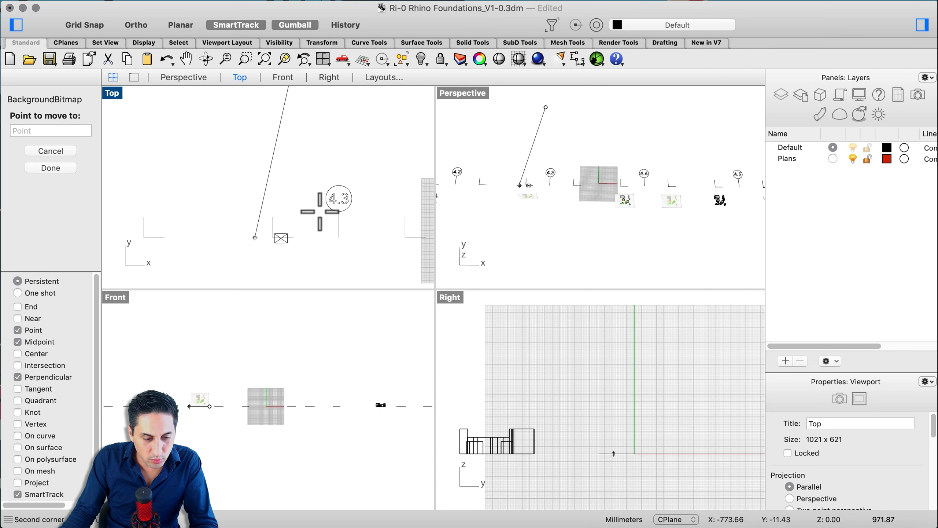
pyautogui.scroll(-10, 319, 212)
pyautogui.scroll(8, 224, 236)
pyautogui.click(280, 212)
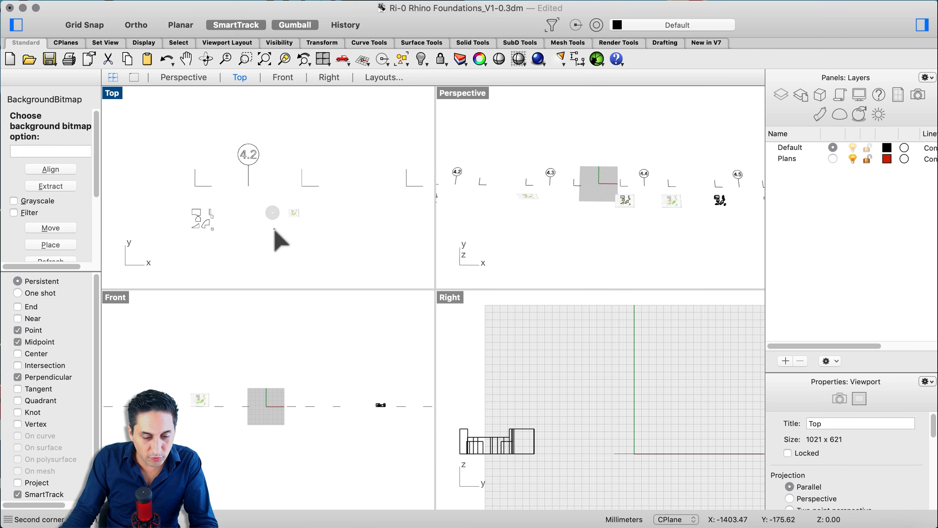
pyautogui.scroll(5, 310, 221)
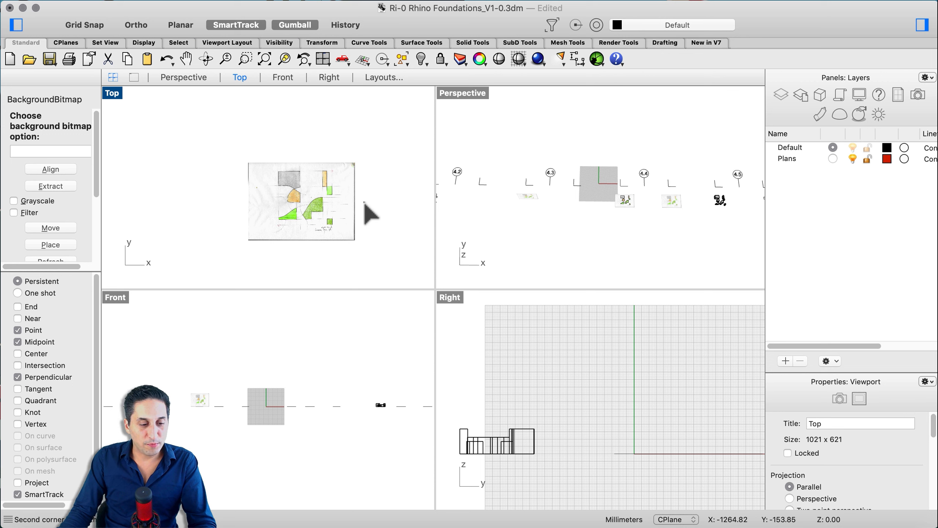
pyautogui.scroll(-5, 57, 194)
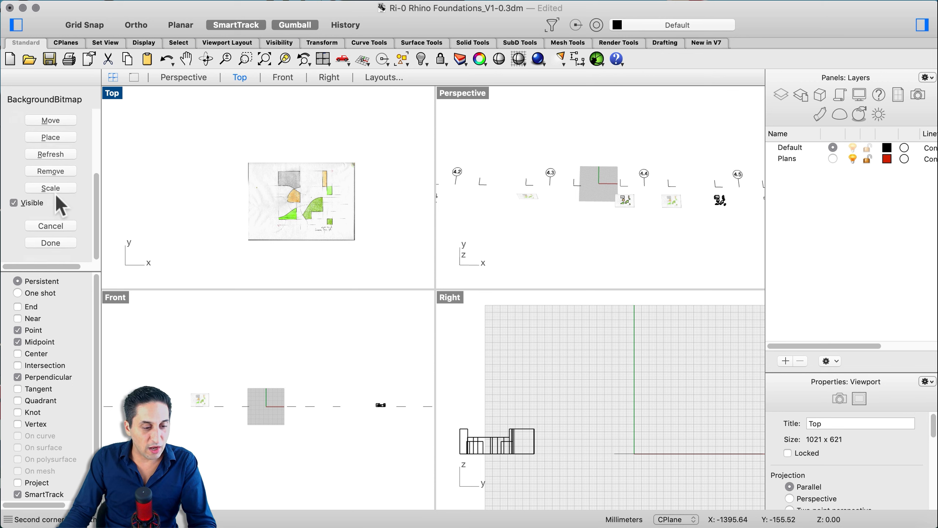
pyautogui.click(51, 243)
pyautogui.scroll(-5, 315, 181)
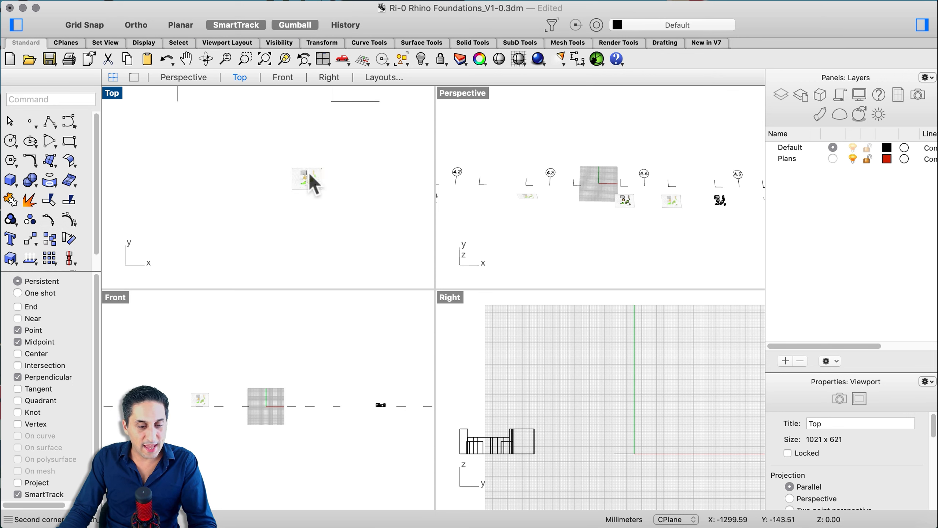
# - Try drawing a freehand polyline across the background sketch in the Top view, ending it outside the sketch, and undo it
pyautogui.scroll(5, 306, 179)
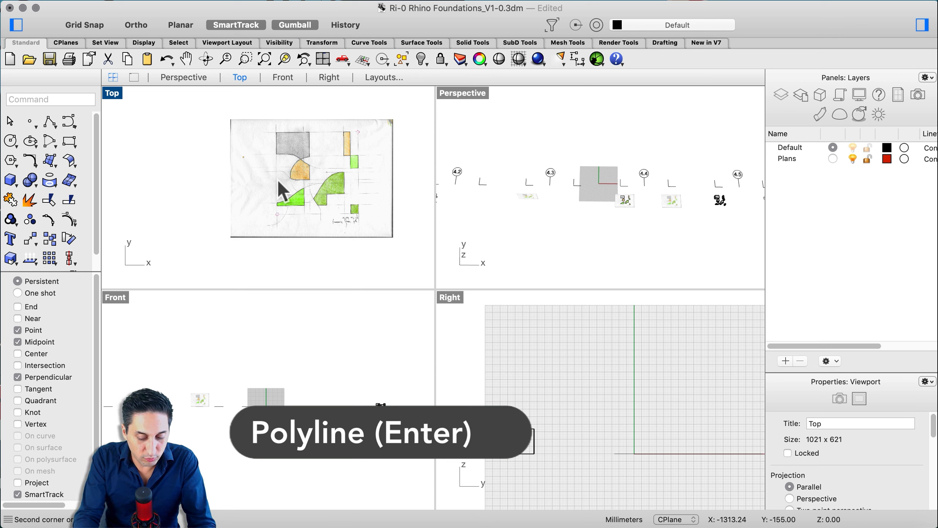
pyautogui.write('poli')
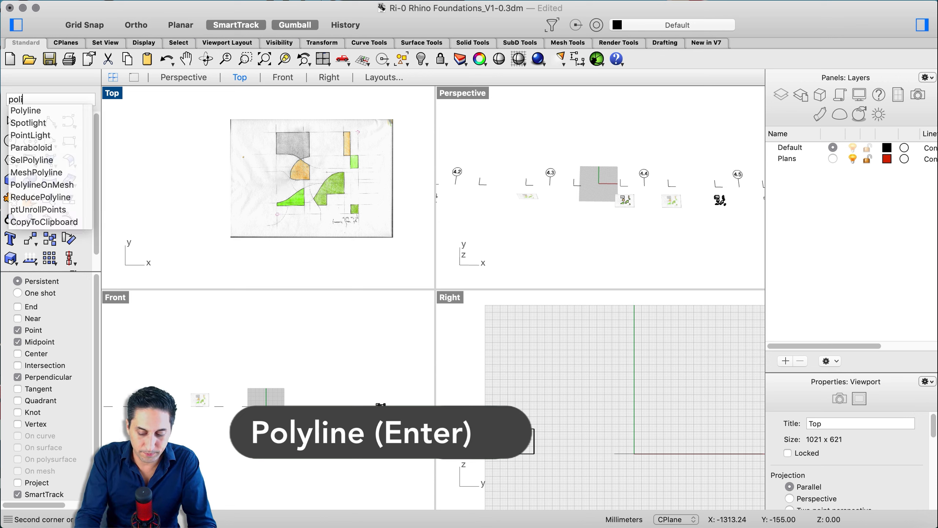
pyautogui.press('Return')
pyautogui.click(350, 141)
pyautogui.click(284, 134)
pyautogui.click(267, 213)
pyautogui.click(338, 245)
pyautogui.click(321, 144)
pyautogui.click(286, 243)
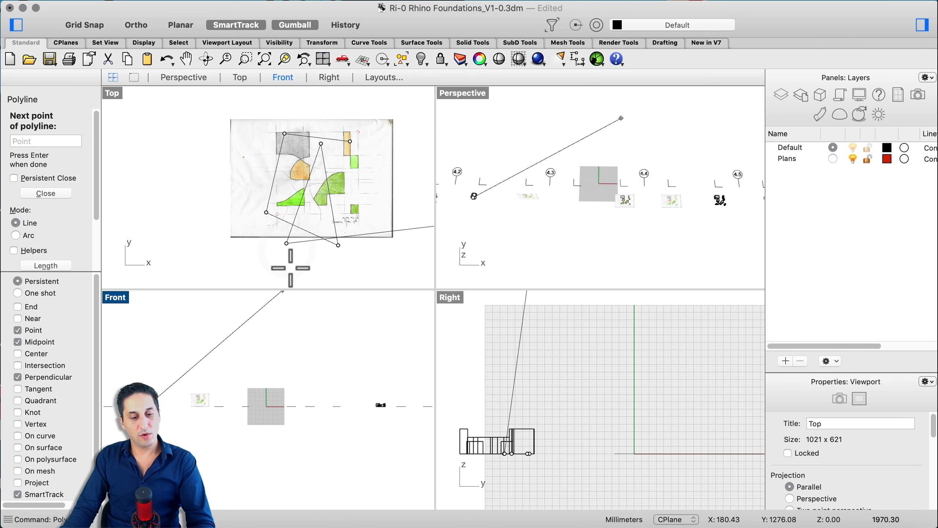
pyautogui.press('super+z')
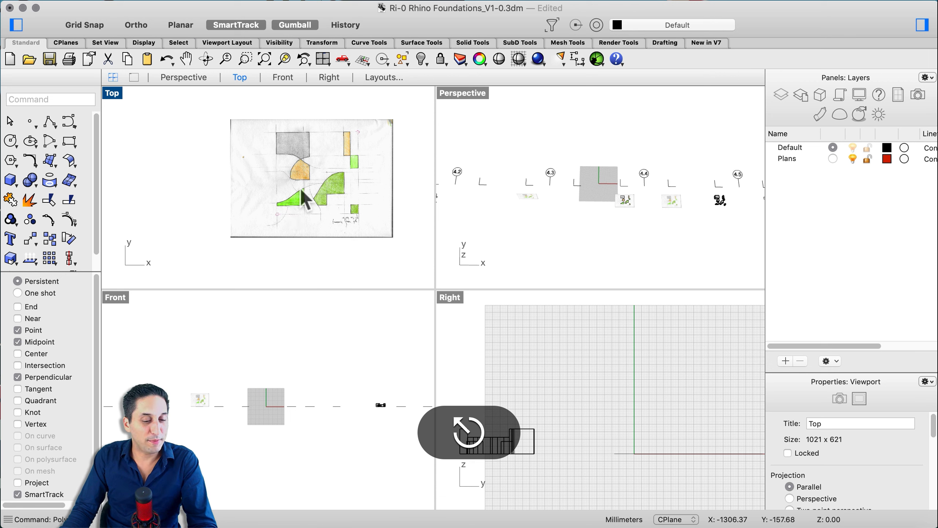
# - Remove the background bitmap from the Top view with the BackgroundBitmap command
pyautogui.scroll(-5, 261, 174)
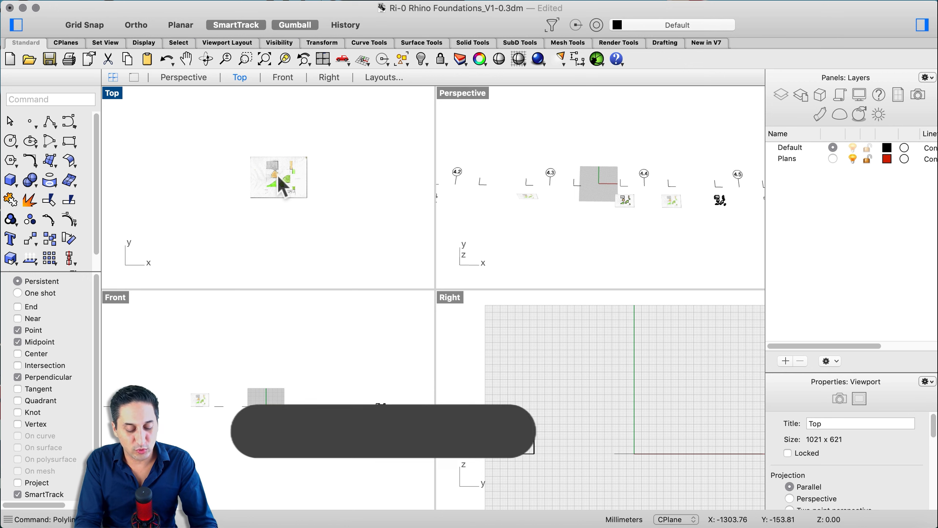
pyautogui.write('BackgroundBitmap')
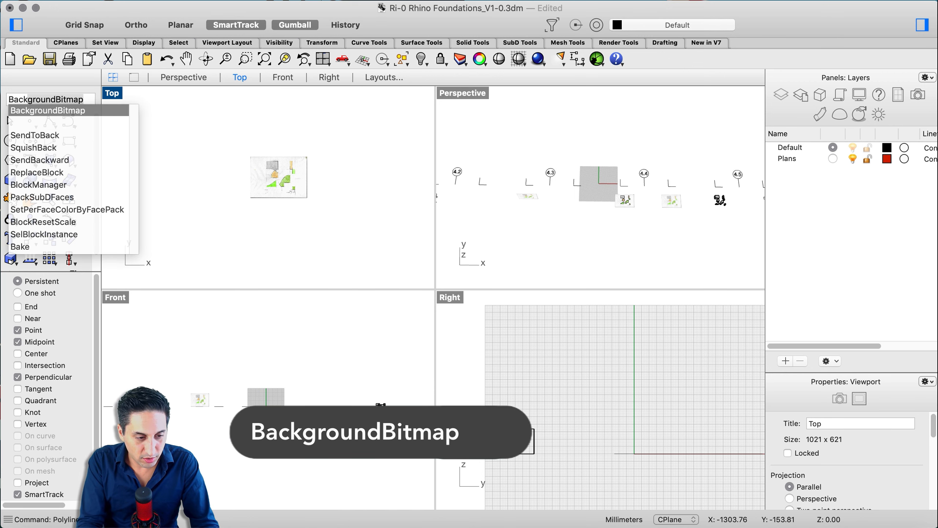
pyautogui.press('Return')
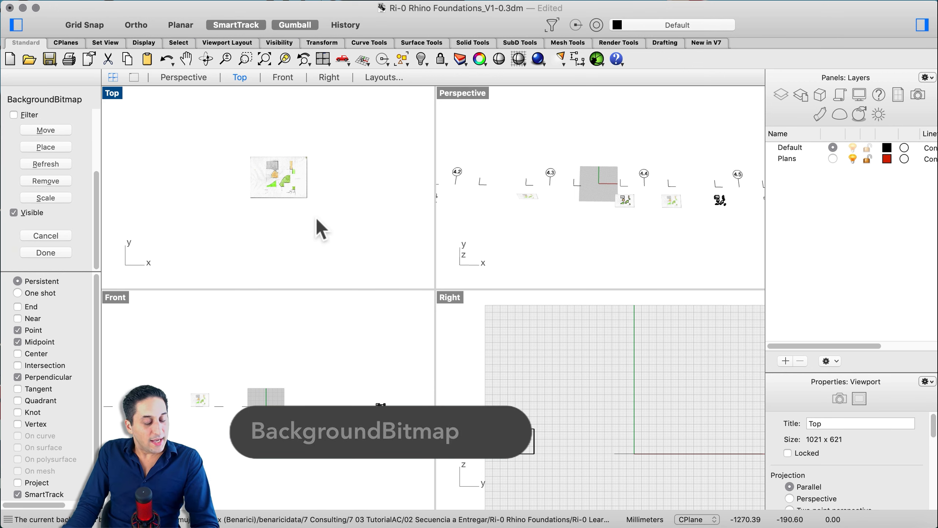
pyautogui.click(46, 180)
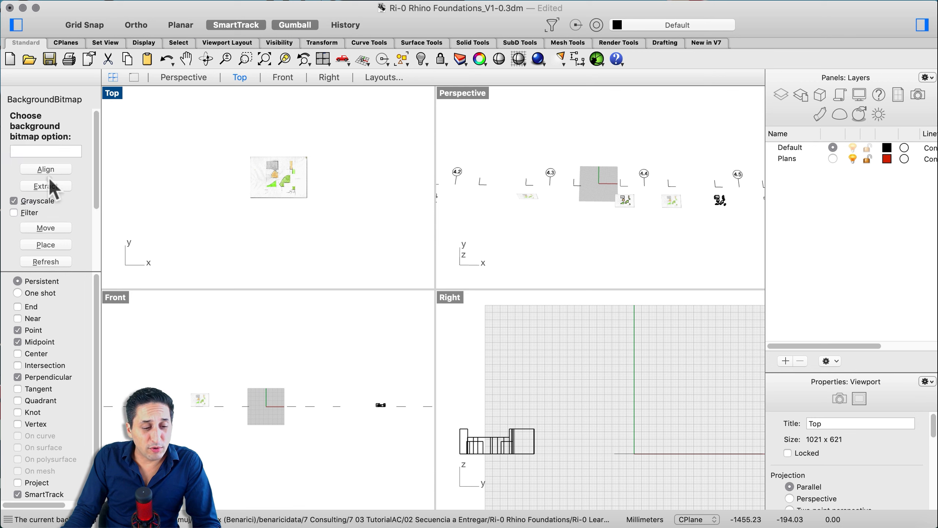
# - Examine the small line drawing below marker 4.2 in the Top view and leave the BackgroundBitmap command
pyautogui.scroll(-10, 293, 176)
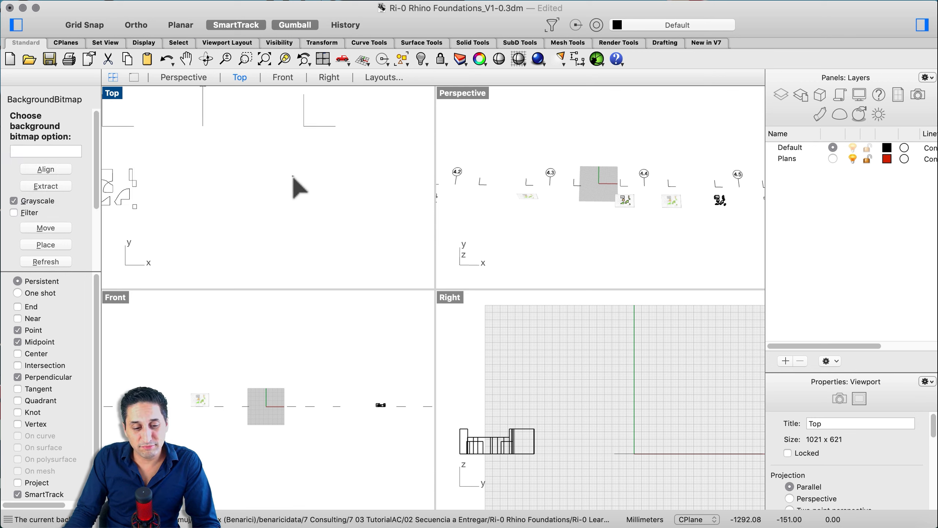
pyautogui.scroll(-4, 253, 160)
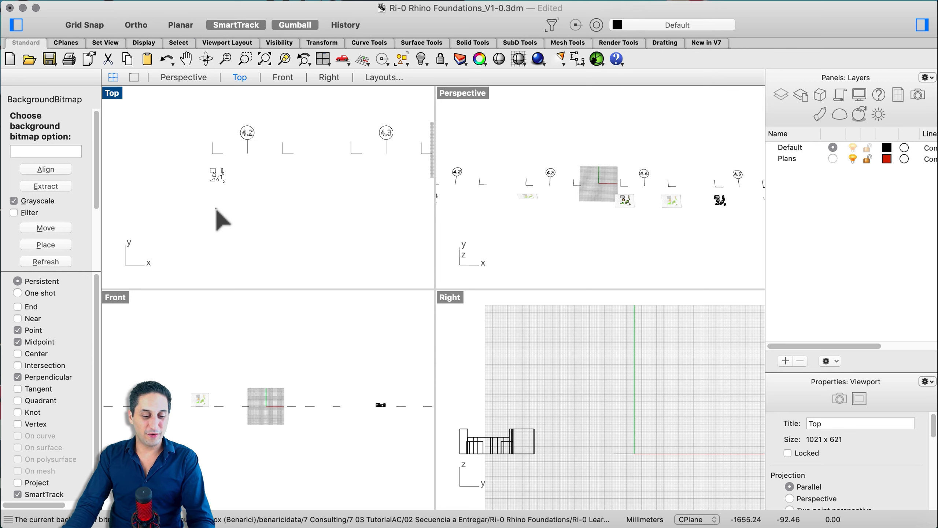
pyautogui.click(316, 478)
pyautogui.scroll(2, 251, 183)
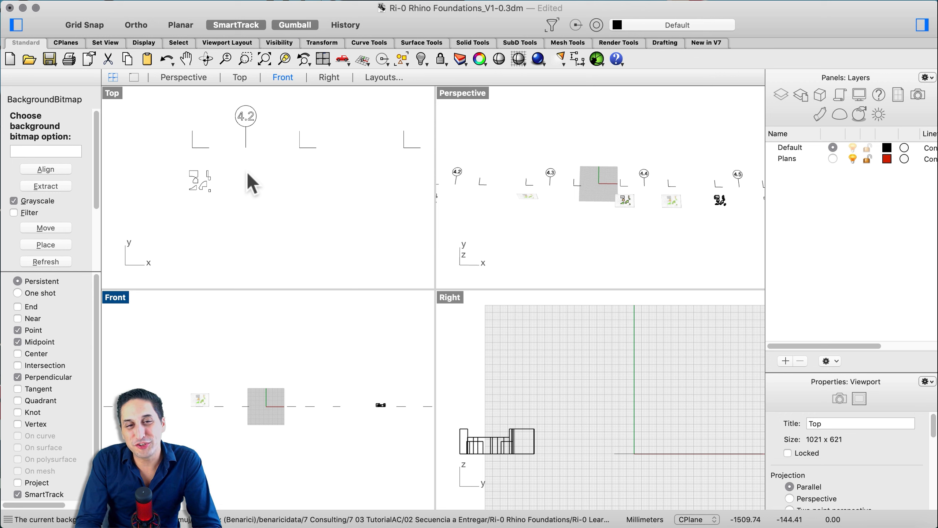
pyautogui.click(213, 236)
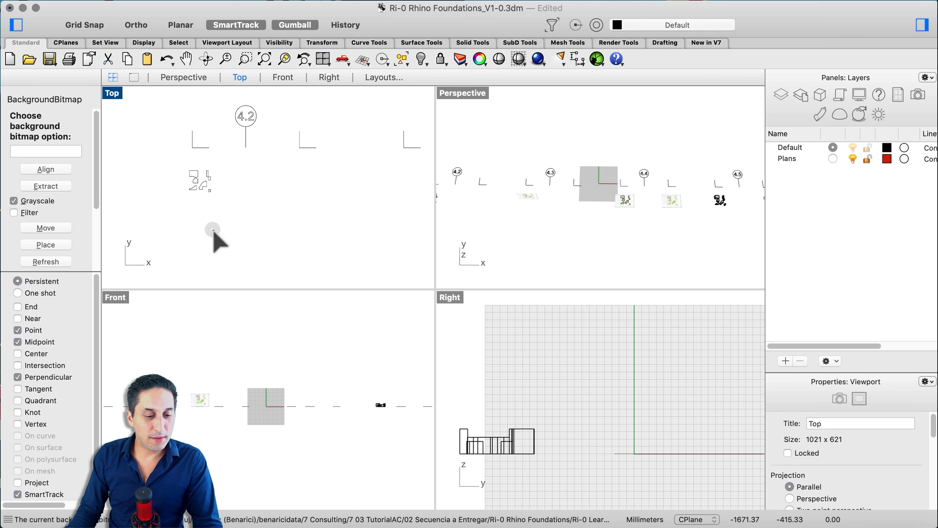
pyautogui.scroll(2, 214, 133)
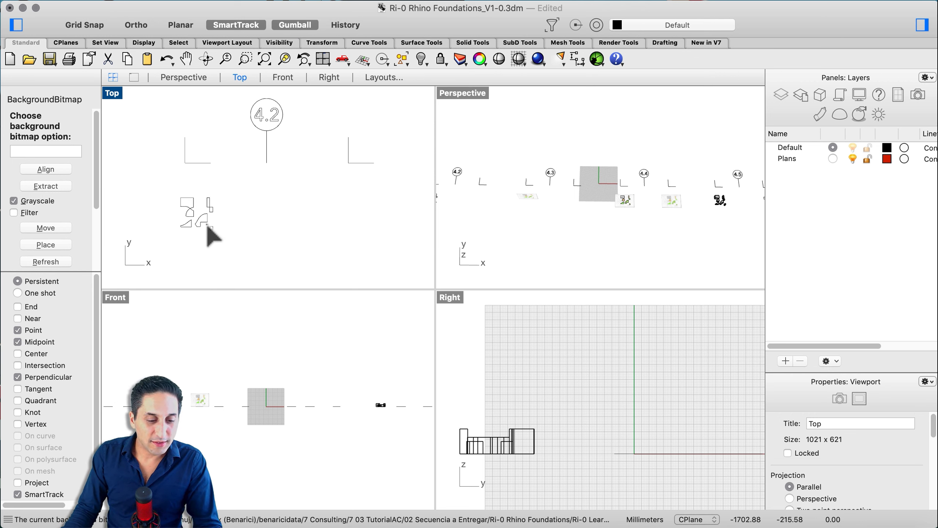
pyautogui.click(207, 226)
pyautogui.click(288, 223)
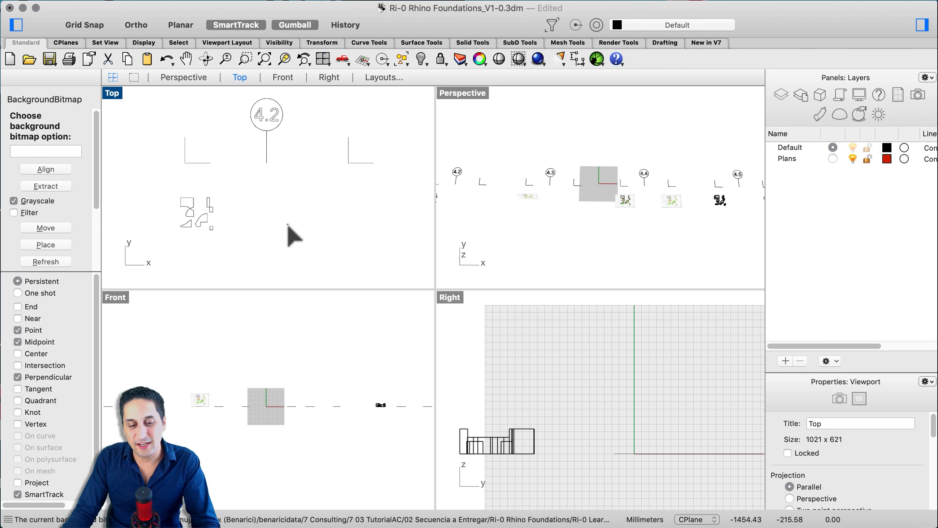
pyautogui.click(287, 224)
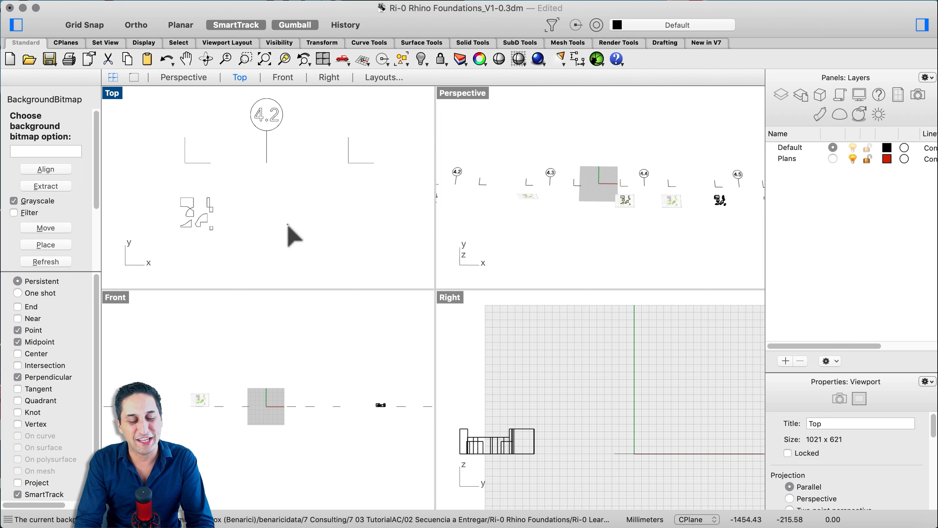
pyautogui.press('Escape')
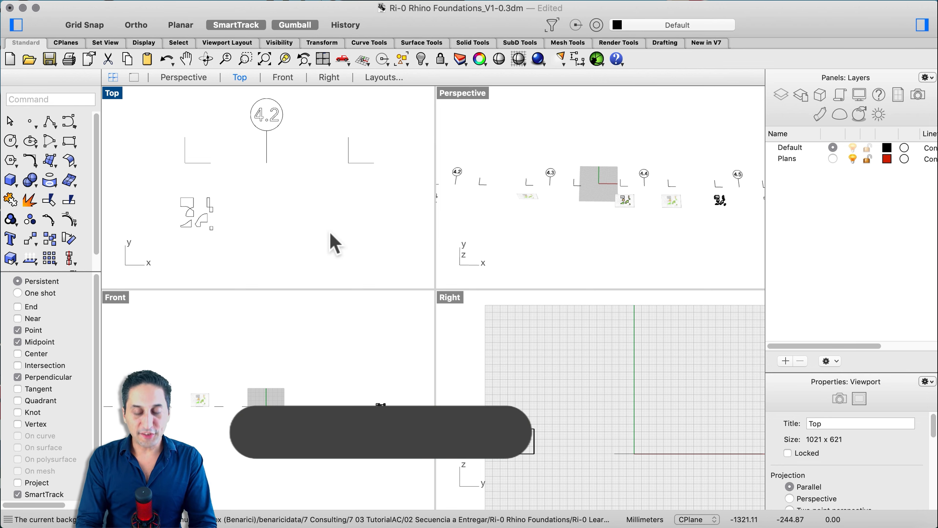
# - Import 3dj_Incoherent Shape PDF.pdf, preserving units at 1.00 mm to 1.00 Rhino unit, with fills as boundary curves and text loaded
pyautogui.write('Import')
pyautogui.press('Return')
pyautogui.write('im')
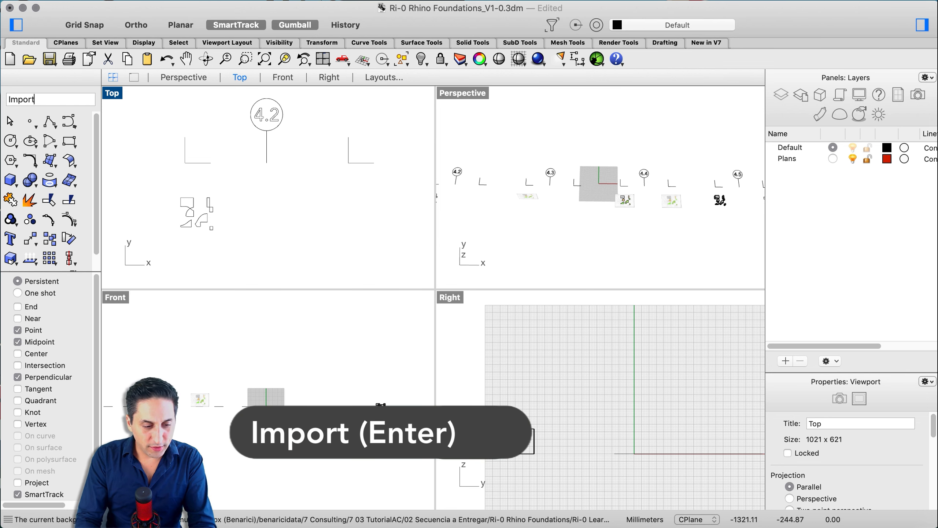
pyautogui.write('port')
pyautogui.press('Return')
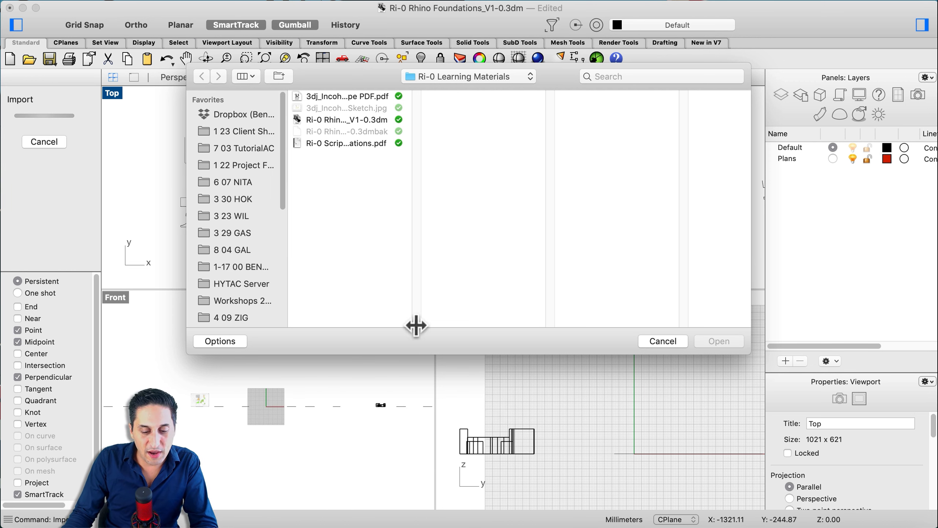
pyautogui.moveTo(415, 325); pyautogui.dragTo(530, 317)
pyautogui.click(387, 99)
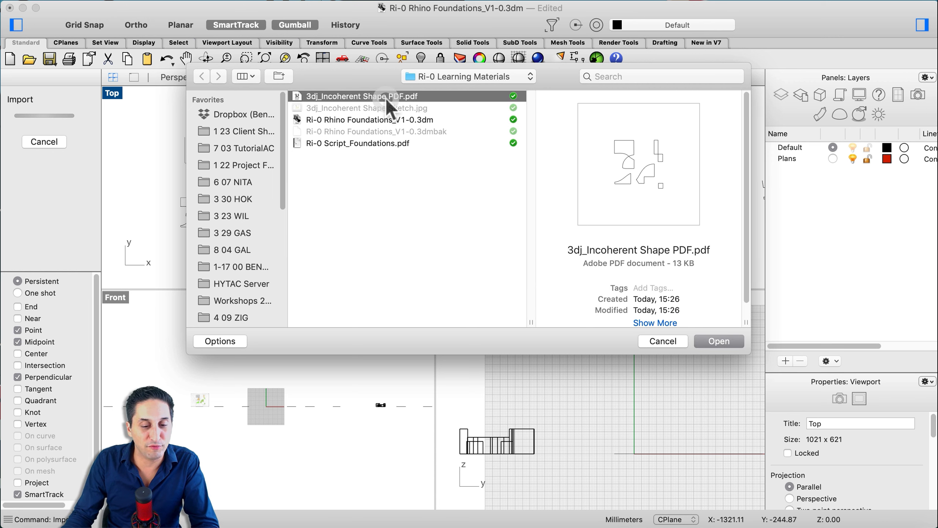
pyautogui.click(715, 341)
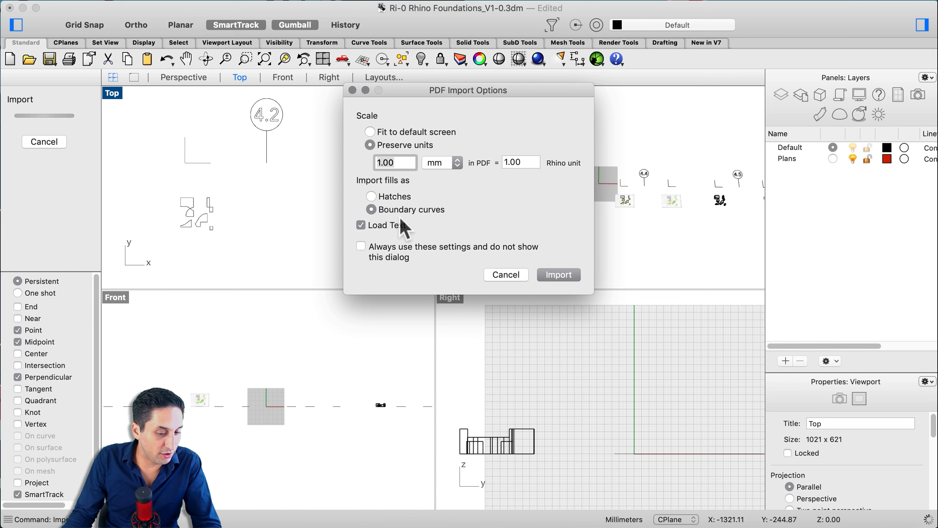
pyautogui.press('Return')
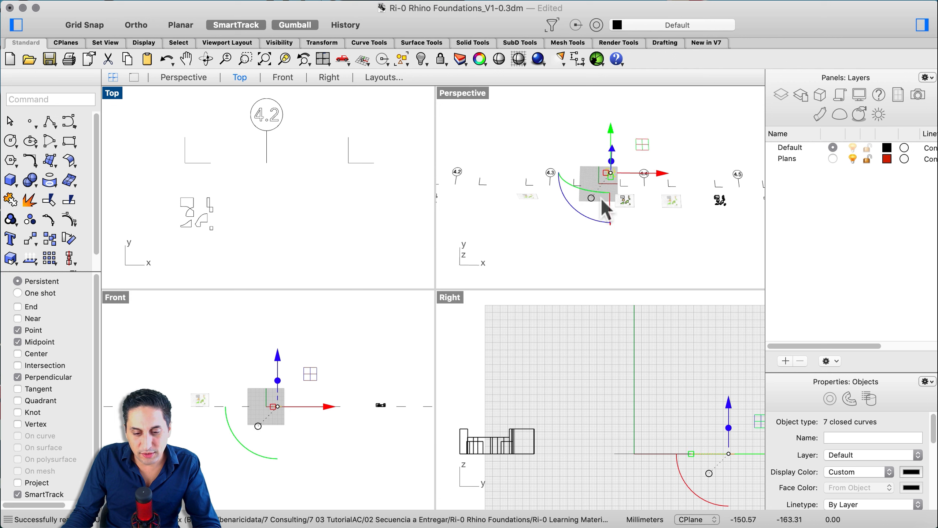
# - Move the imported closed curves from the origin grid to below marker 4.2, beside the existing line drawing, and deselect them
pyautogui.scroll(5, 622, 180)
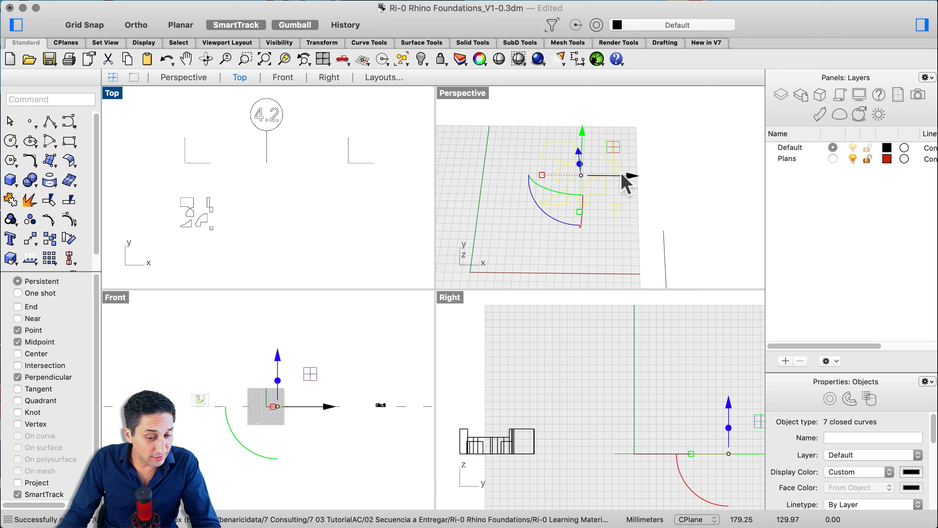
pyautogui.scroll(-5, 679, 180)
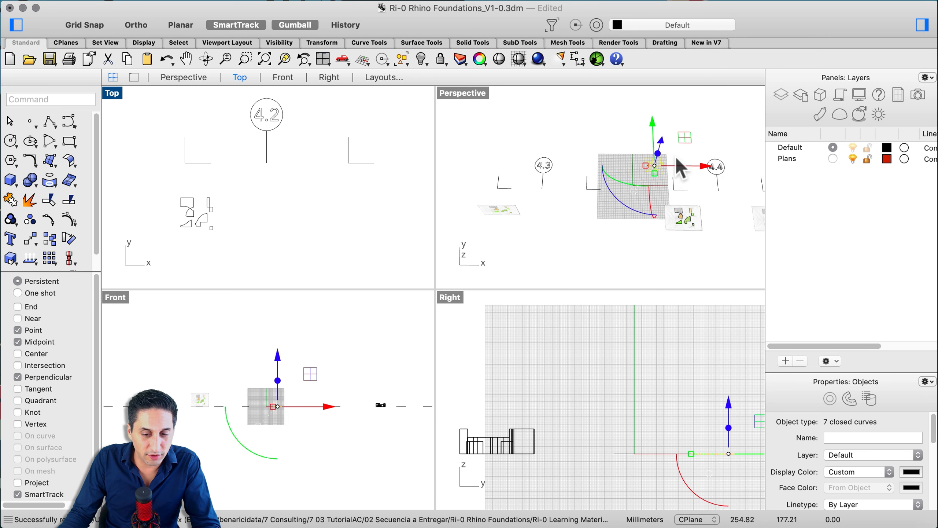
pyautogui.moveTo(688, 135); pyautogui.dragTo(481, 173)
pyautogui.click(383, 258)
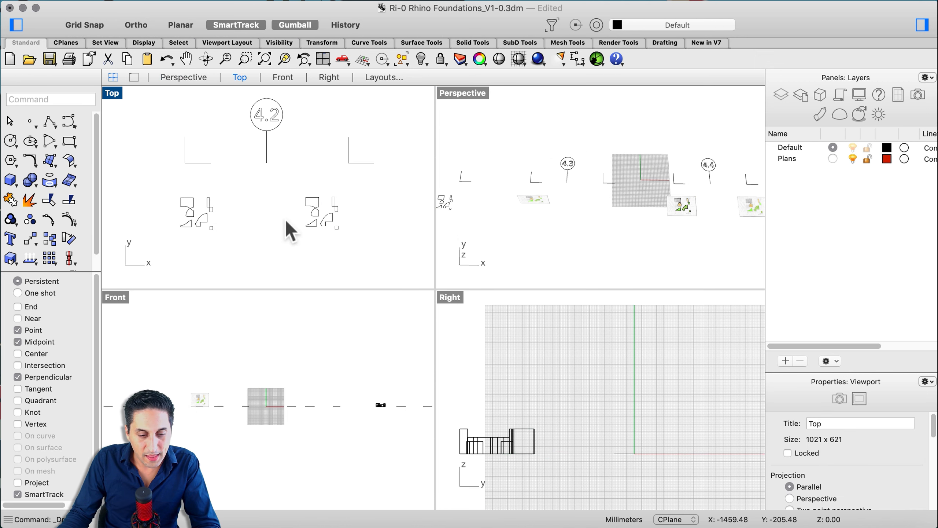
# - Extrude all the imported curves below marker 4.2 upward as solids with ExtrudeCrv in the Perspective view
pyautogui.scroll(4, 286, 218)
pyautogui.moveTo(673, 186); pyautogui.dragTo(581, 180, button='right')
pyautogui.scroll(3, 572, 169)
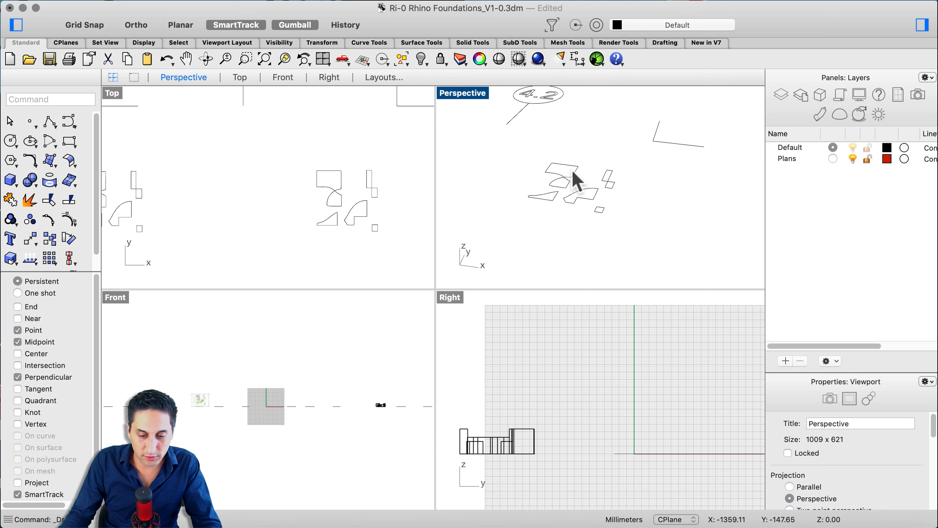
pyautogui.write('Extr')
pyautogui.write('Extr')
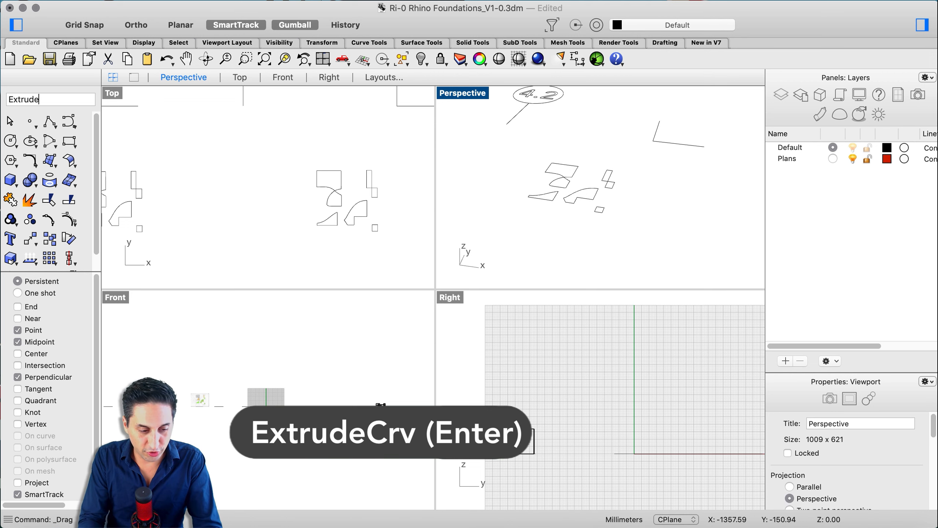
pyautogui.write('ude')
pyautogui.press('Return')
pyautogui.moveTo(486, 148); pyautogui.dragTo(634, 269)
pyautogui.press('Return')
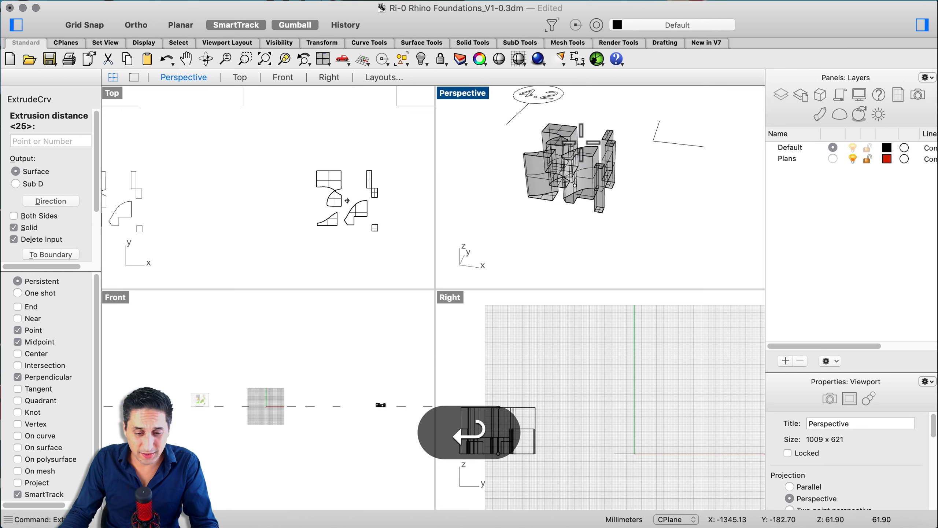
pyautogui.press('Return')
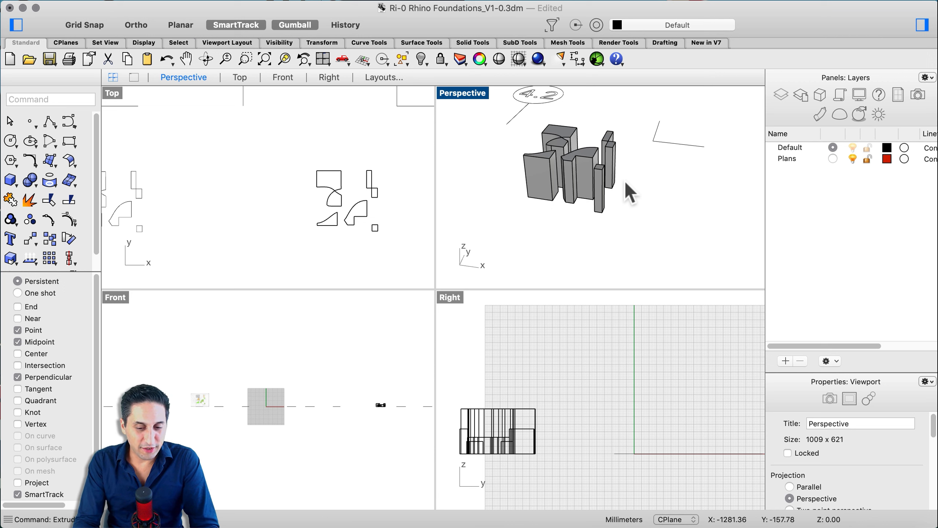
# - Inspect the upright sketch picture near marker 4.3 in the Perspective view, selecting and deselecting its surface
pyautogui.scroll(-5, 494, 187)
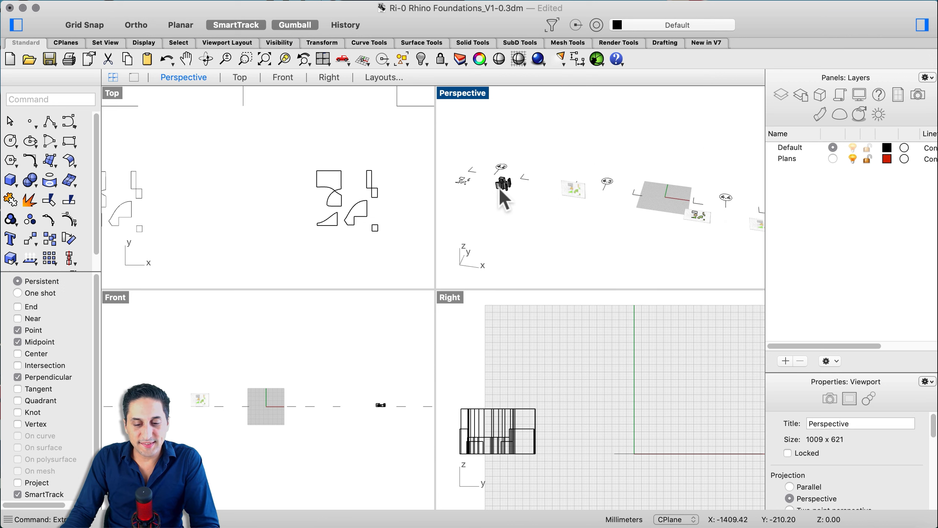
pyautogui.scroll(10, 614, 229)
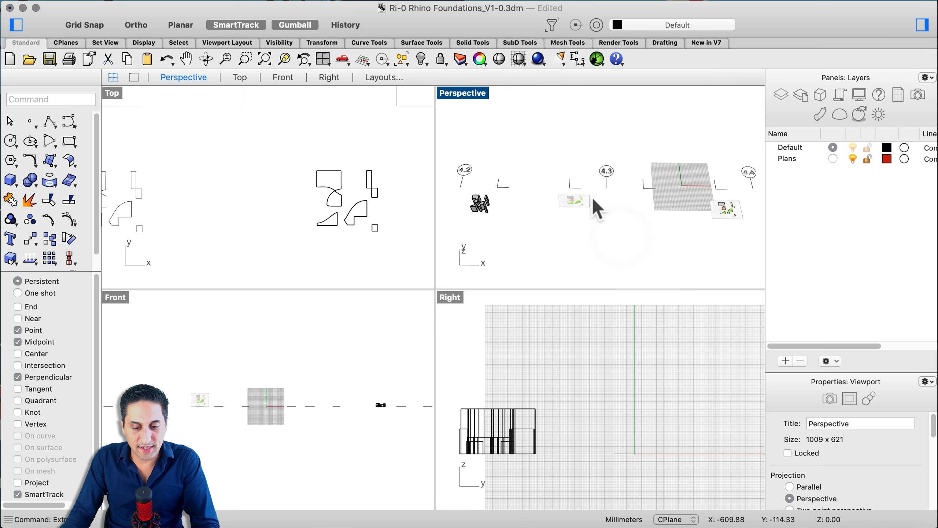
pyautogui.click(551, 215)
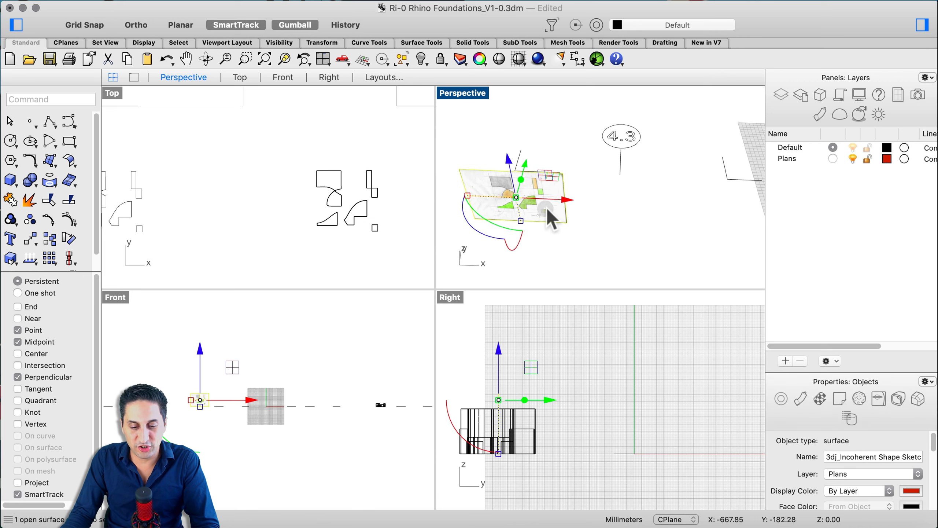
pyautogui.scroll(-5, 582, 153)
pyautogui.moveTo(629, 214); pyautogui.dragTo(630, 179, button='right')
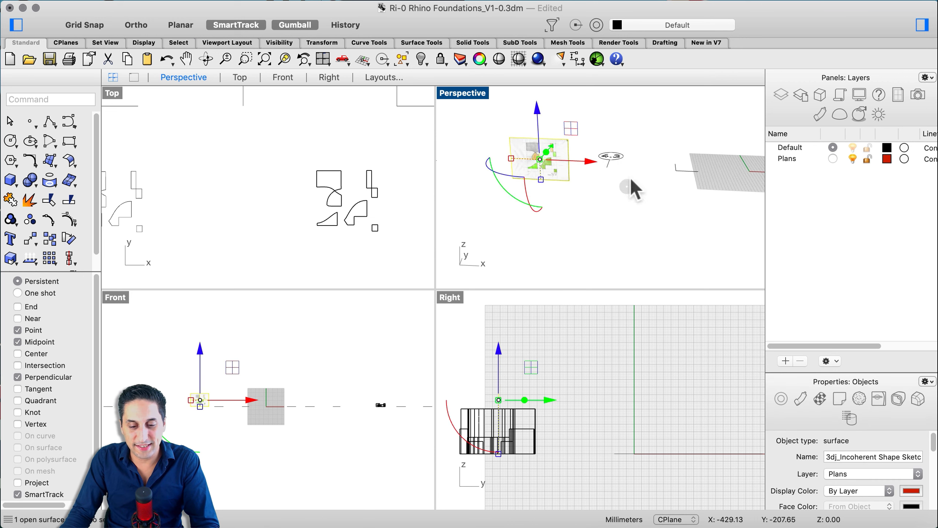
pyautogui.click(620, 219)
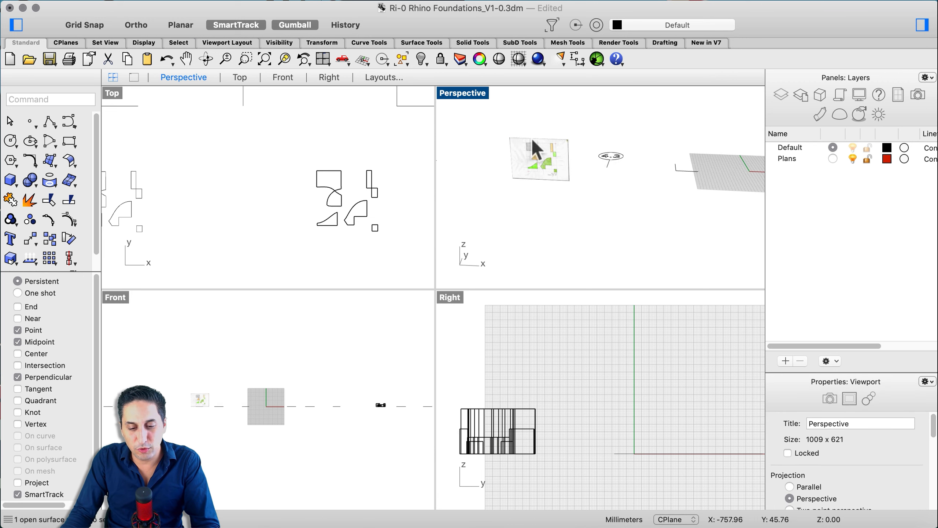
# - Insert 3dj_Incoherent Shape Sketch.jpg with the Picture command as an upright picture surface in the Front view, overlapping the edge of the origin grid
pyautogui.moveTo(608, 195); pyautogui.dragTo(610, 197, button='right')
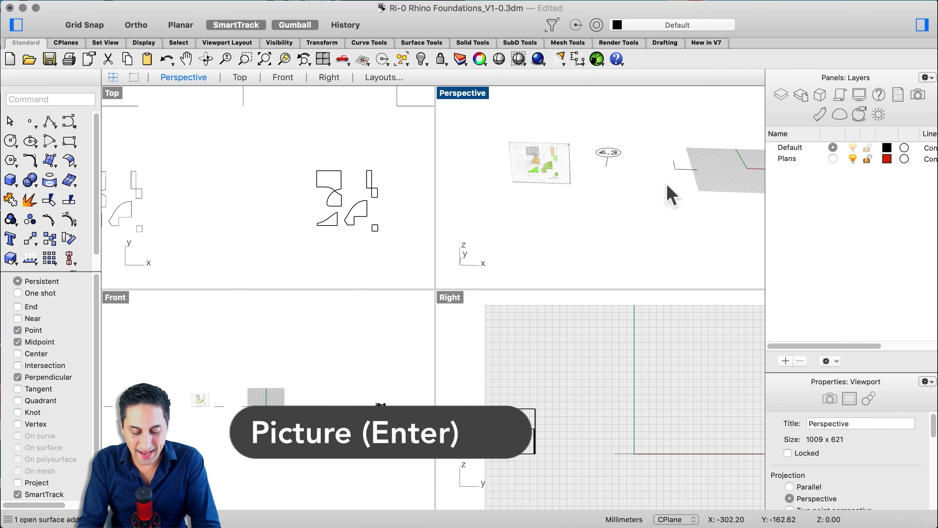
pyautogui.write('Picture')
pyautogui.press('Return')
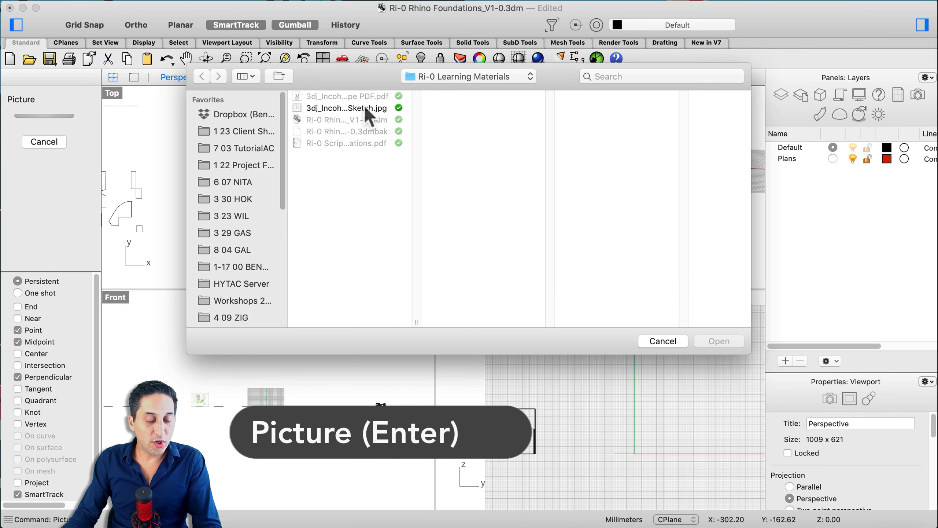
pyautogui.click(365, 108)
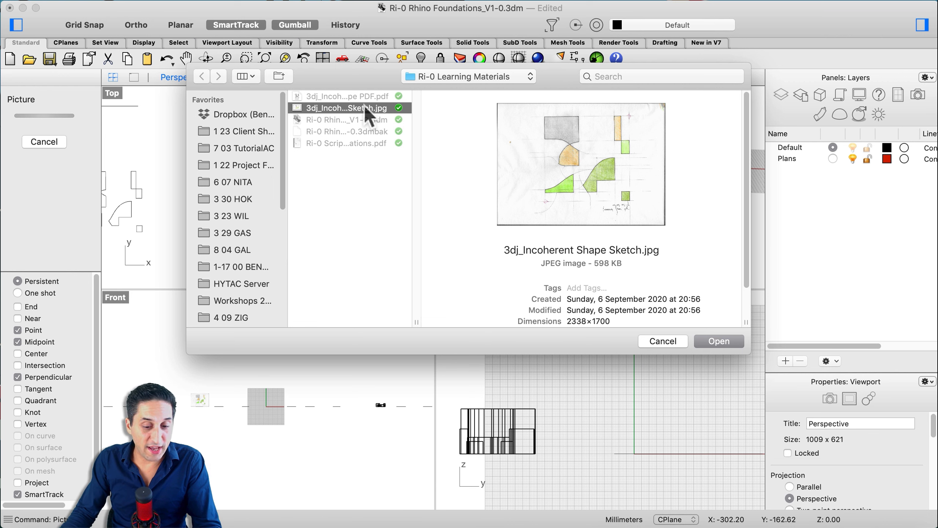
pyautogui.click(720, 341)
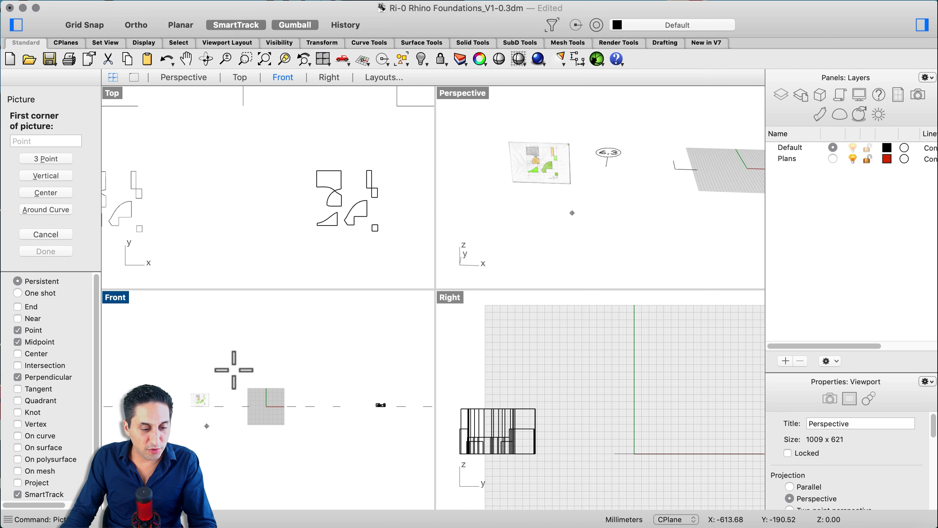
pyautogui.scroll(5, 190, 425)
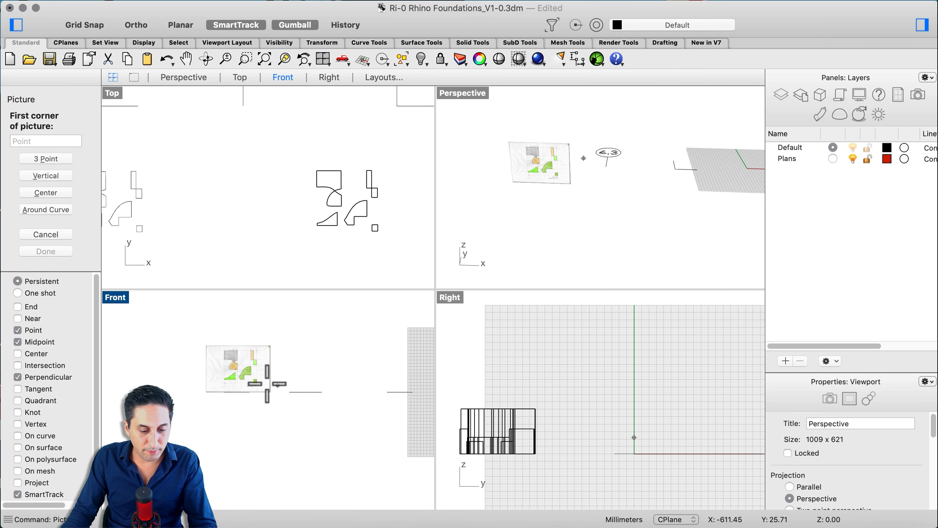
pyautogui.click(387, 392)
pyautogui.scroll(3, 391, 355)
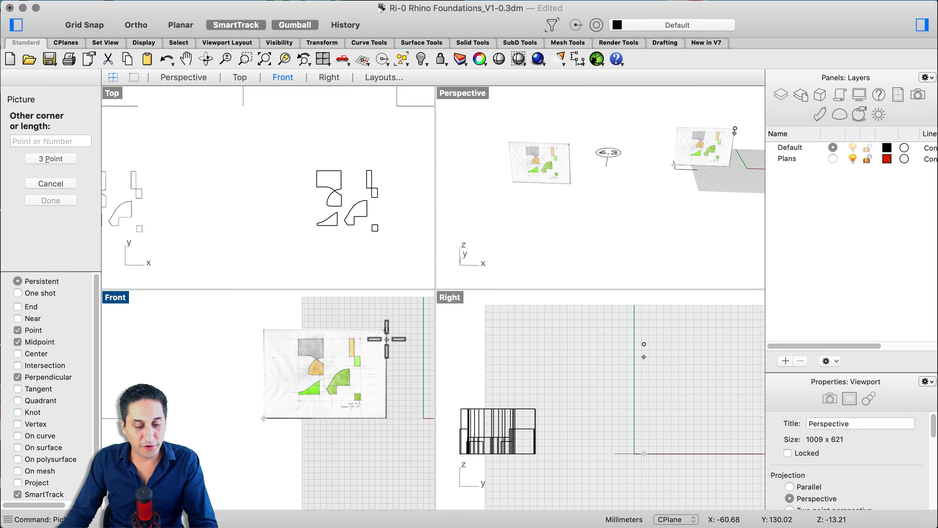
pyautogui.click(379, 340)
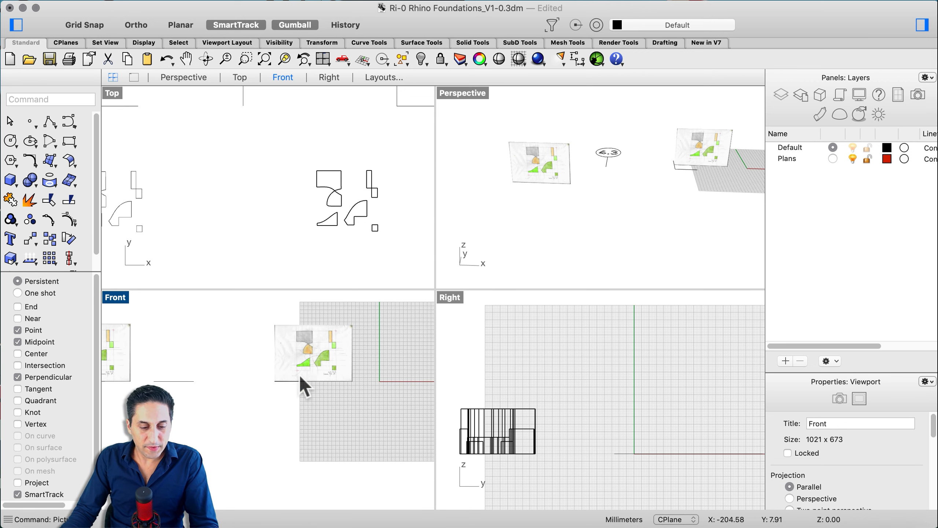
pyautogui.scroll(2, 309, 345)
pyautogui.scroll(2, 308, 345)
pyautogui.scroll(-8, 351, 342)
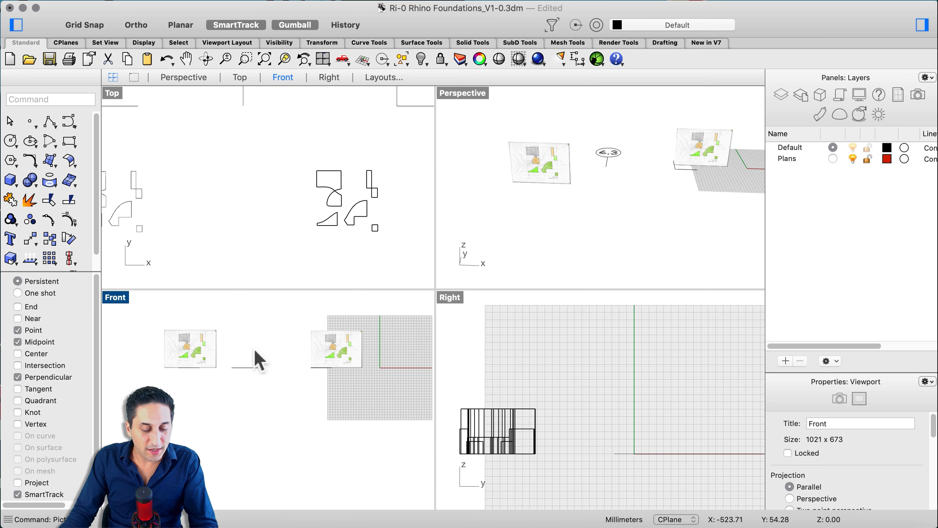
pyautogui.scroll(6, 274, 344)
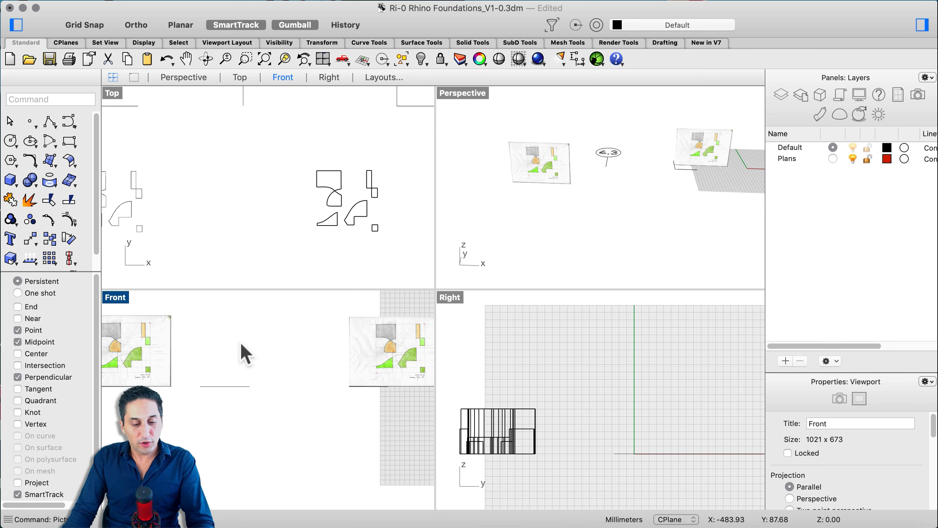
pyautogui.scroll(-3, 204, 370)
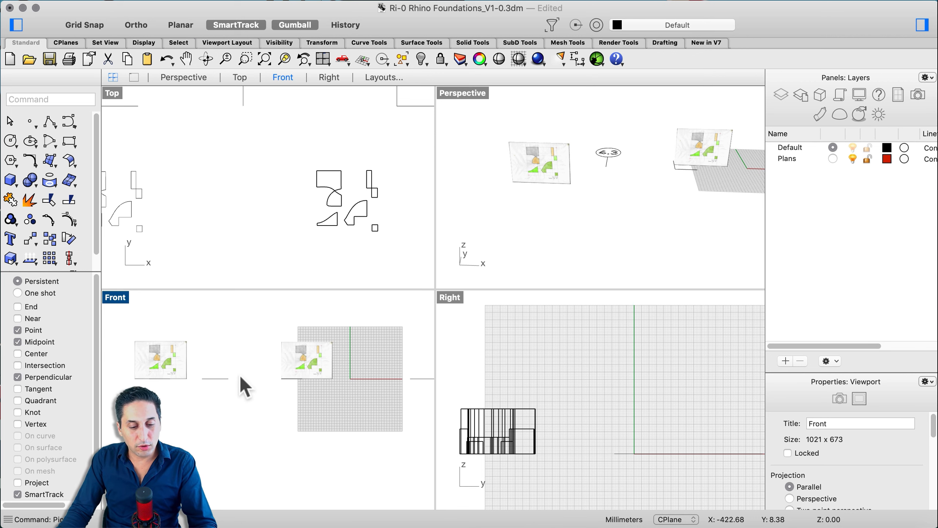
pyautogui.scroll(2, 308, 363)
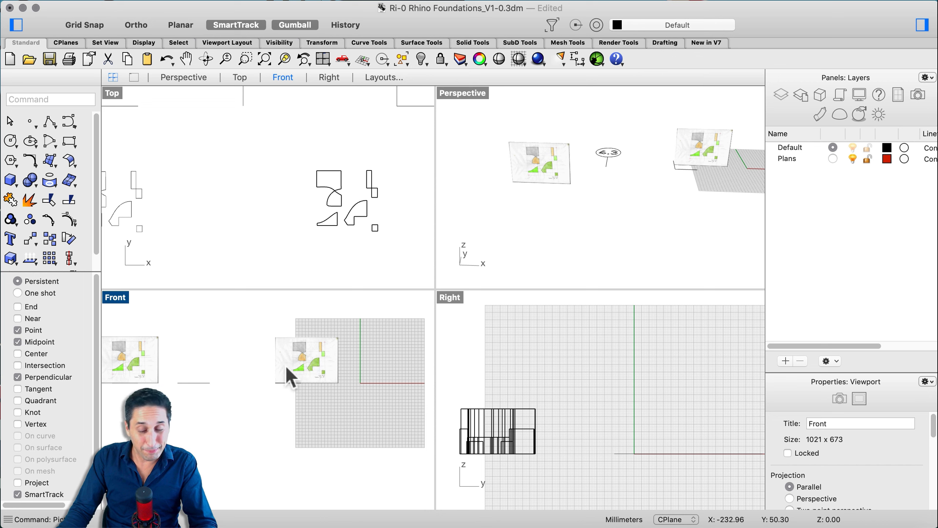
# - Scale the new sketch picture in the Front view, placing the base point at the centre of the sketch's lower pink circled cross mark
pyautogui.scroll(5, 288, 364)
pyautogui.write('Scale')
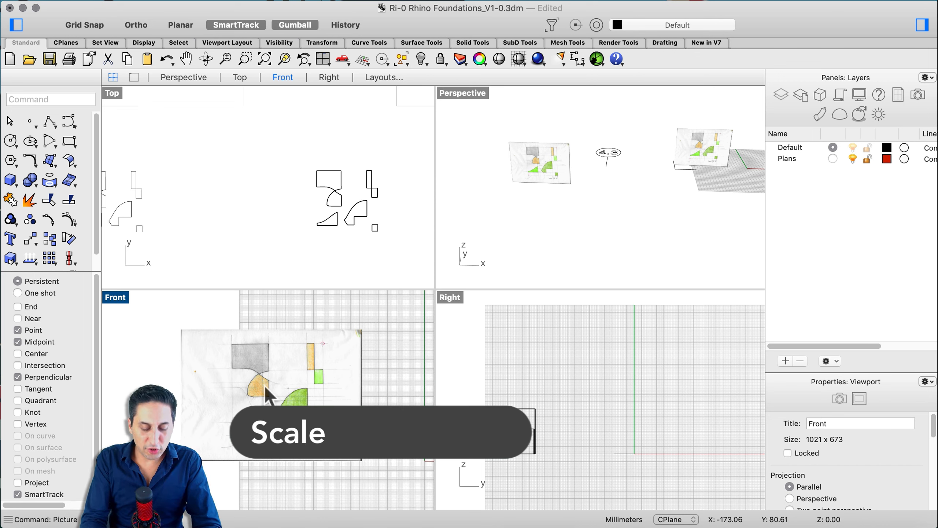
pyautogui.press('Return')
pyautogui.write('Scale')
pyautogui.press('Return')
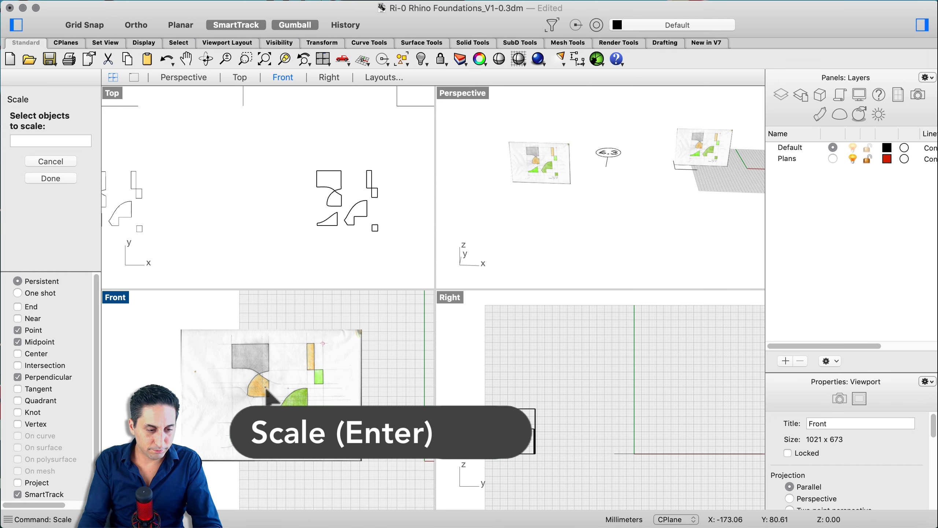
pyautogui.scroll(2, 259, 451)
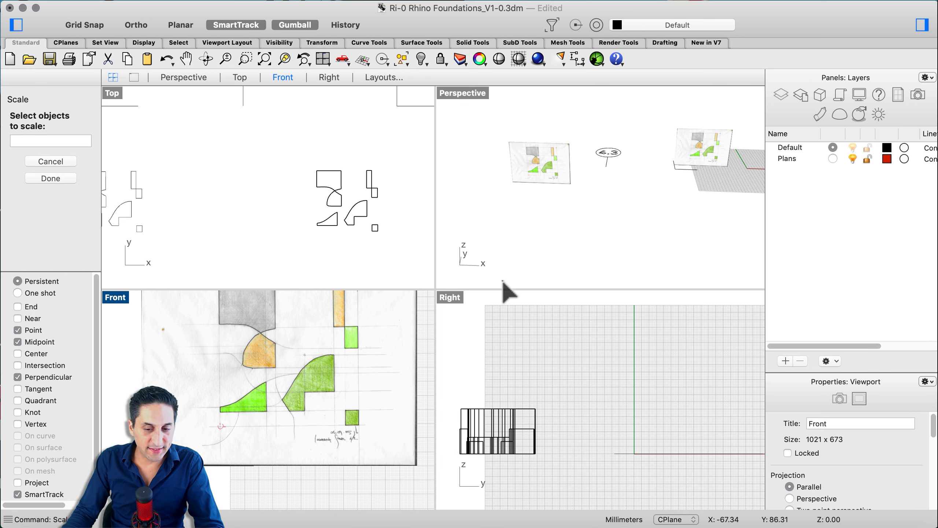
pyautogui.scroll(-2, 331, 369)
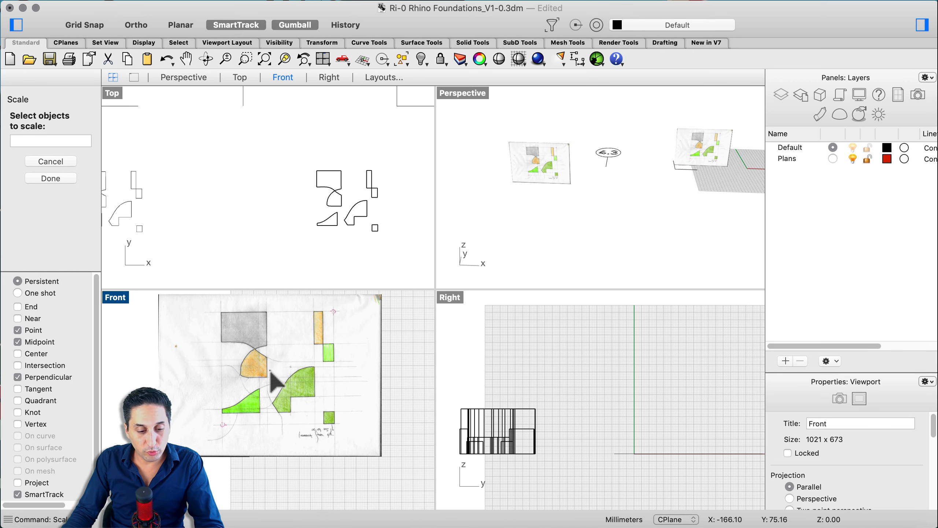
pyautogui.click(288, 381)
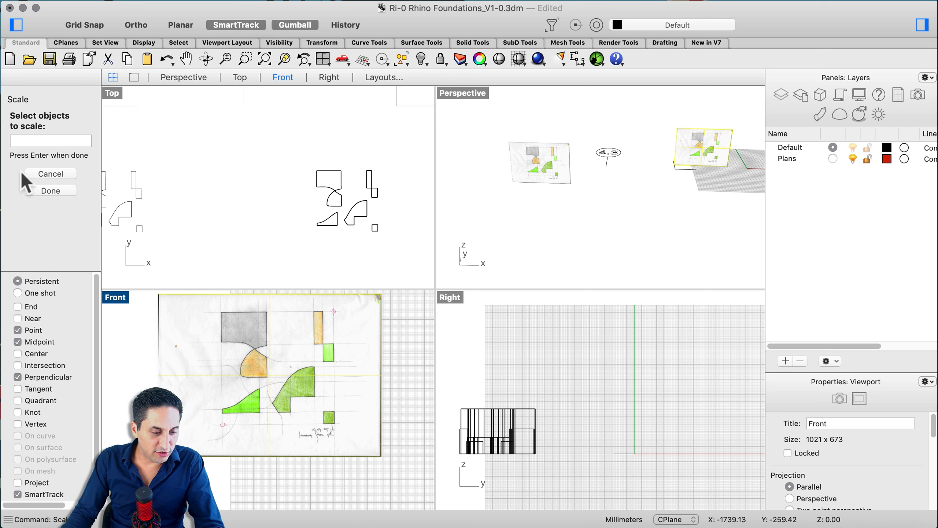
pyautogui.click(56, 190)
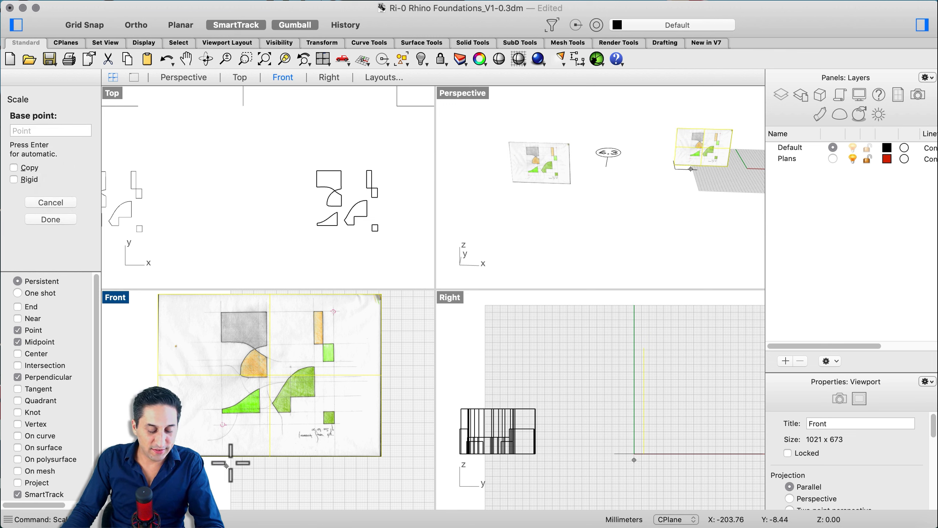
pyautogui.scroll(5, 224, 425)
pyautogui.scroll(3, 224, 416)
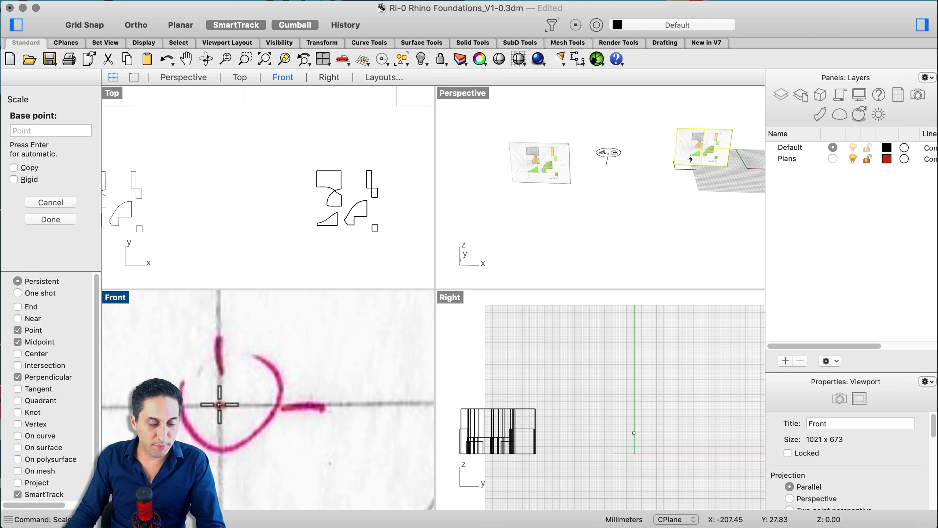
pyautogui.click(219, 405)
# - Use the grey shape's upper-left corner as the first scale reference point, and set its distance from the base point to 30 mm
pyautogui.scroll(-10, 220, 440)
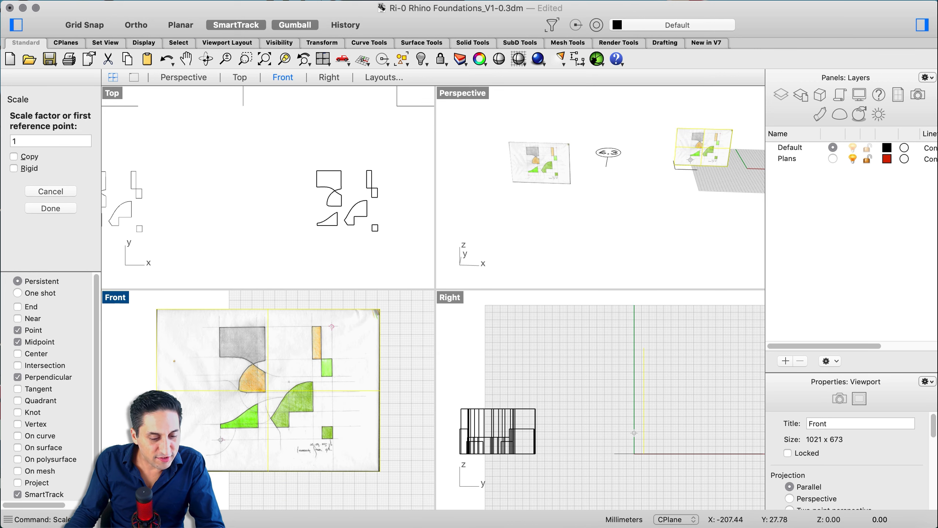
pyautogui.scroll(3, 220, 327)
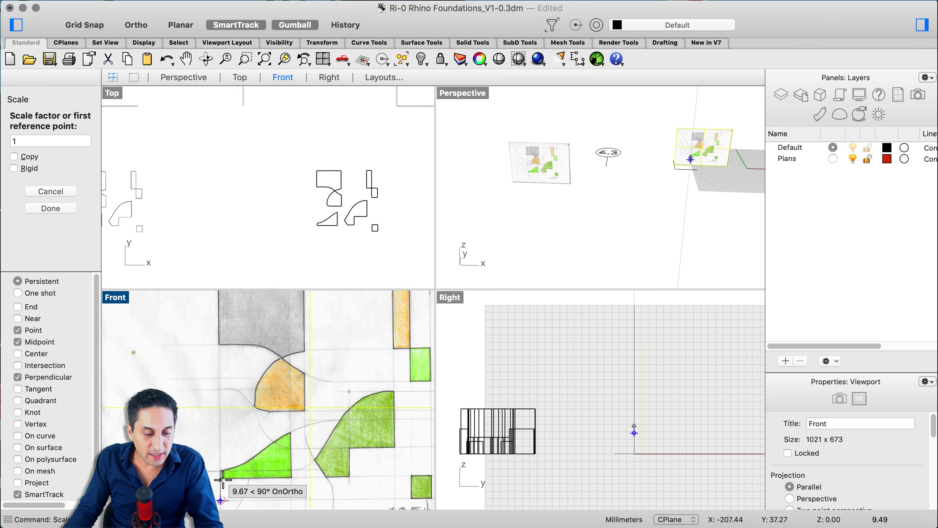
pyautogui.scroll(8, 213, 338)
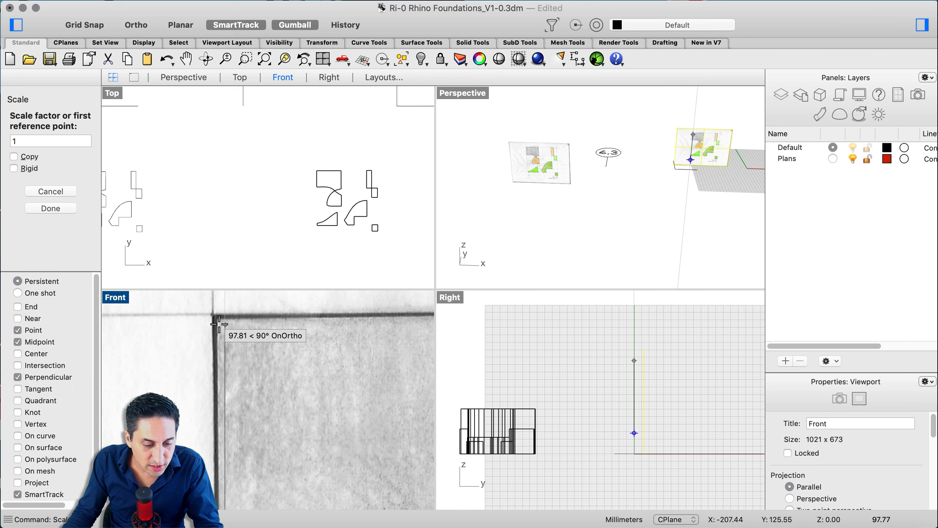
pyautogui.scroll(-3, 215, 316)
pyautogui.scroll(-4, 214, 318)
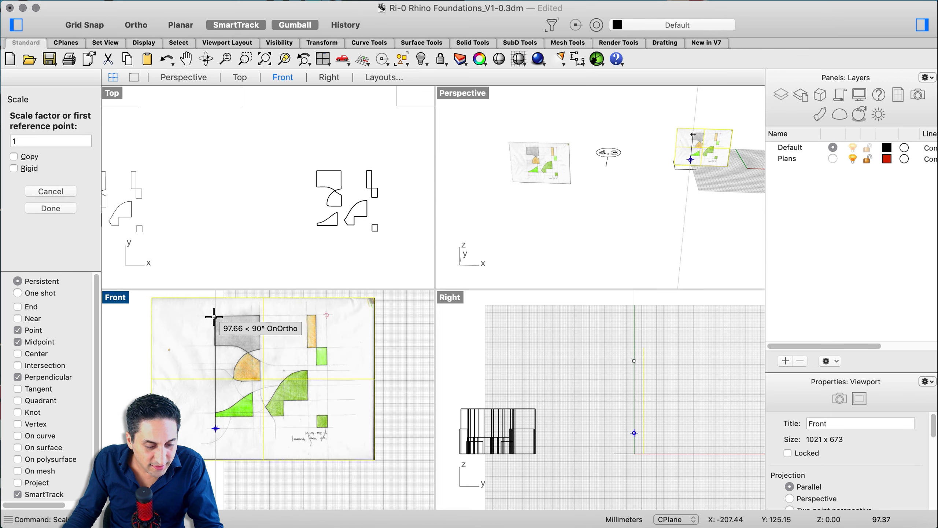
pyautogui.scroll(8, 216, 321)
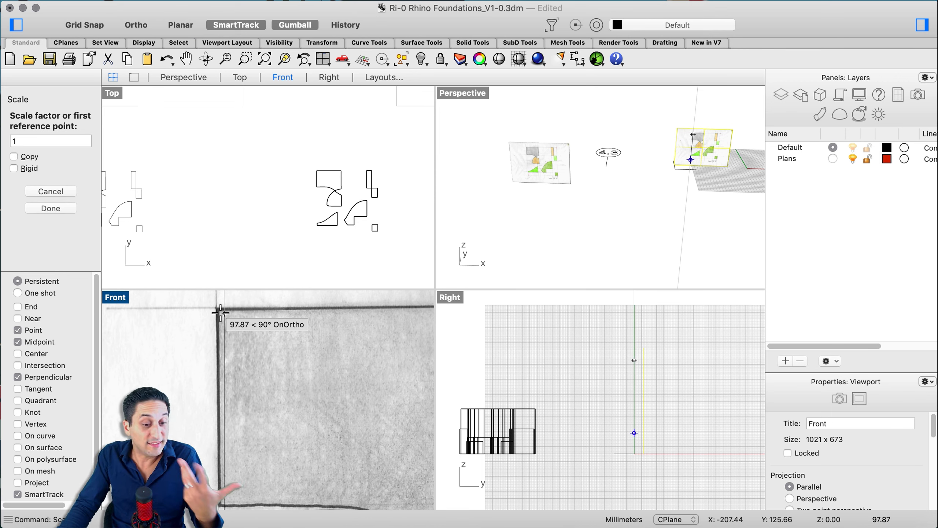
pyautogui.scroll(5, 221, 313)
pyautogui.click(220, 309)
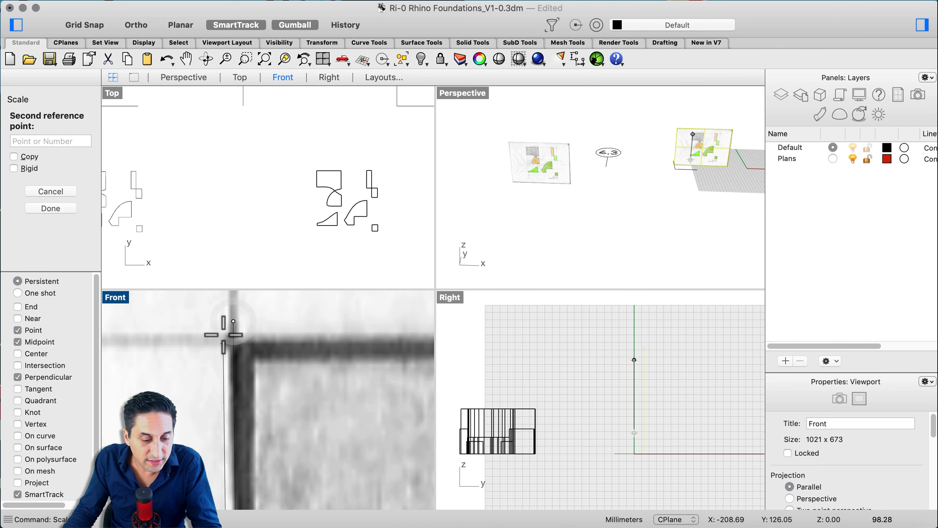
pyautogui.scroll(3, 224, 331)
pyautogui.scroll(-6, 229, 318)
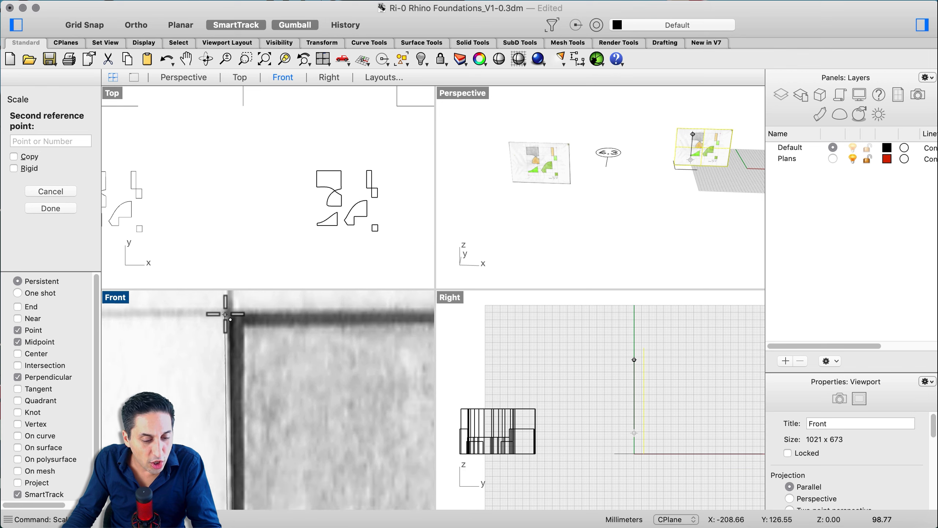
pyautogui.scroll(-10, 224, 306)
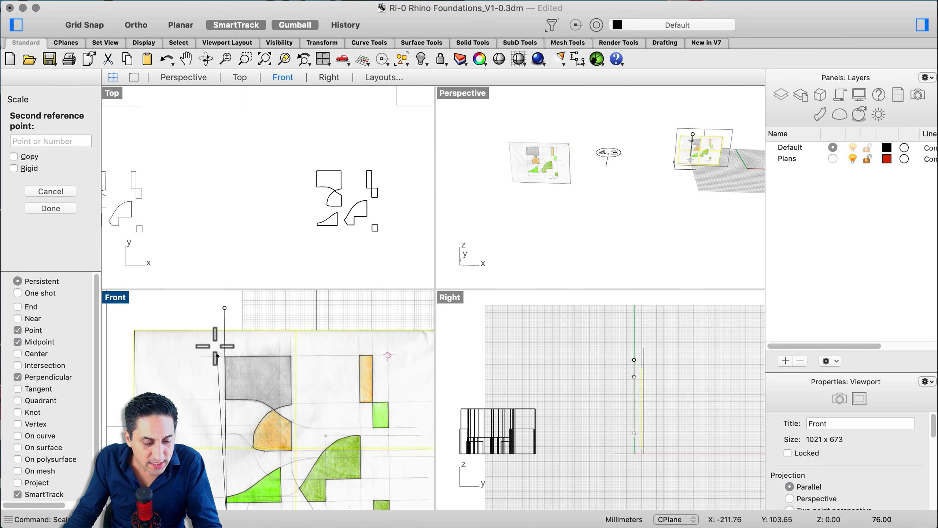
pyautogui.scroll(10, 217, 376)
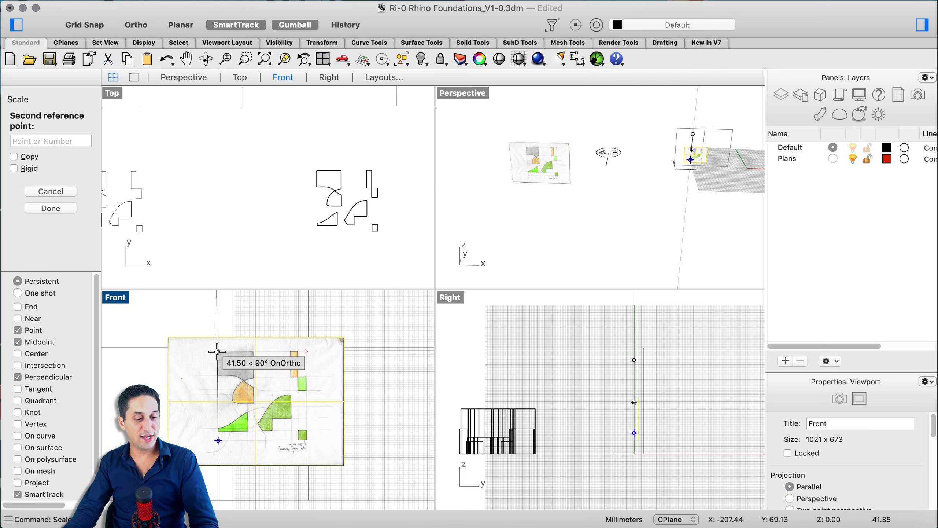
pyautogui.moveTo(217, 386); pyautogui.dragTo(254, 356, button='right')
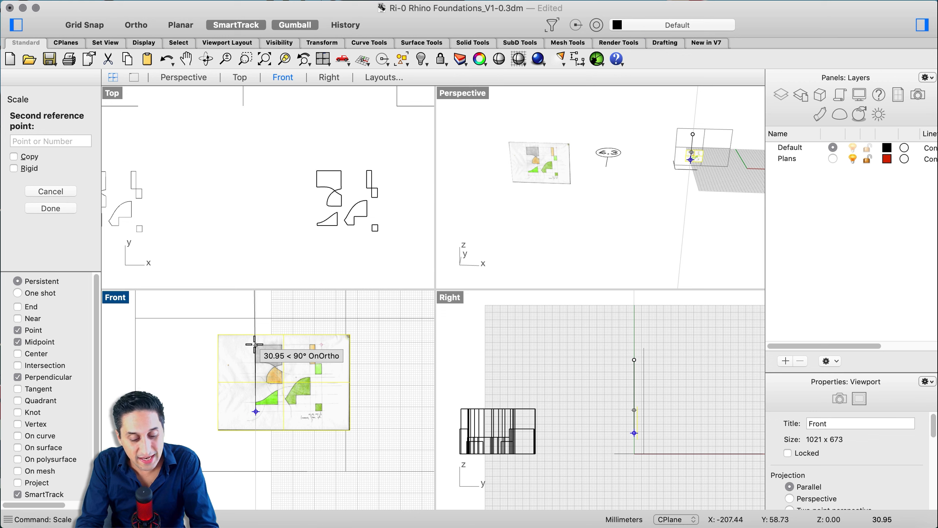
pyautogui.write('30')
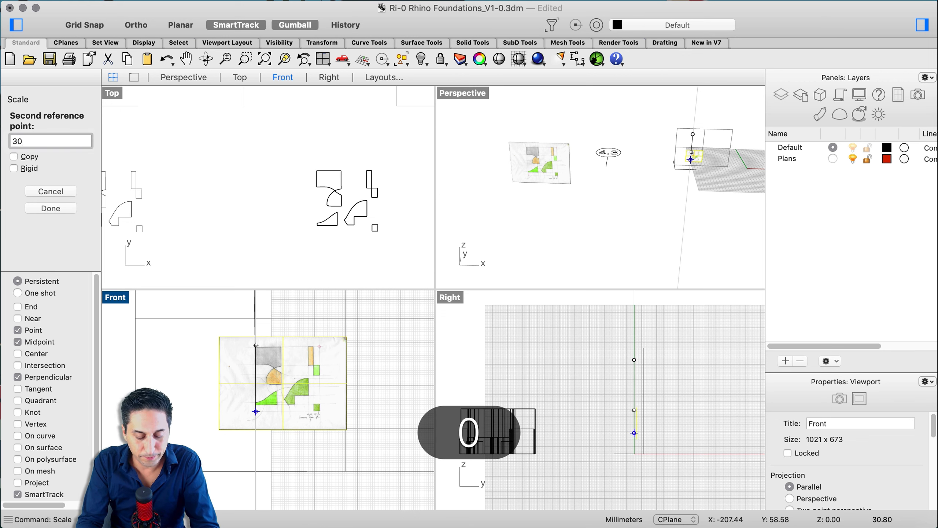
pyautogui.press('Return')
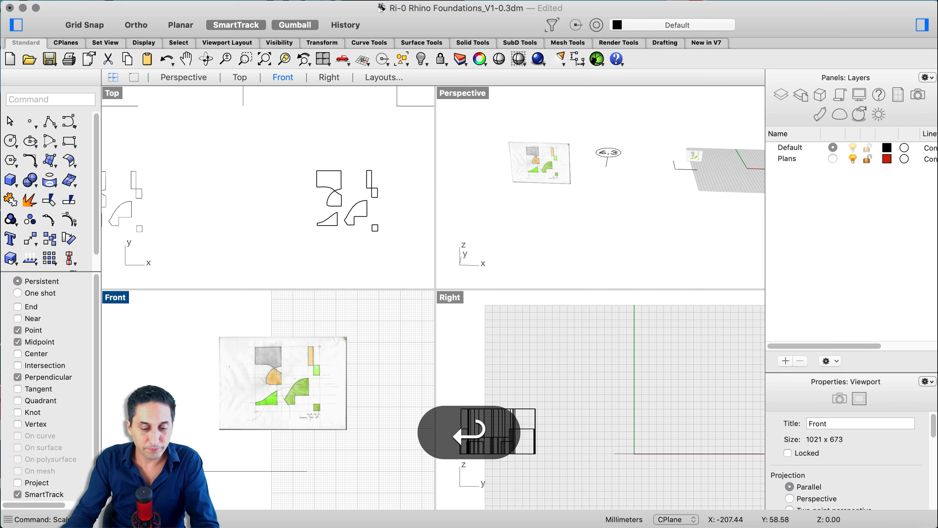
# - Inspect the scaled sketch picture in the Perspective view, select its surface, and look over the flat pictures beside marker 4.4
pyautogui.click(321, 411)
pyautogui.moveTo(722, 132); pyautogui.dragTo(665, 244, button='right')
pyautogui.click(660, 234)
pyautogui.click(510, 162)
pyautogui.press('Delete')
pyautogui.scroll(10, 695, 147)
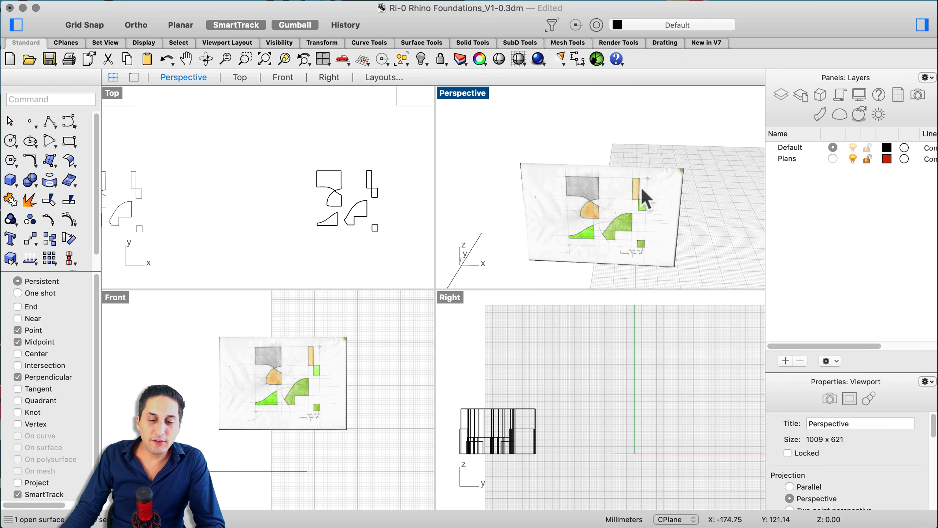
pyautogui.click(643, 197)
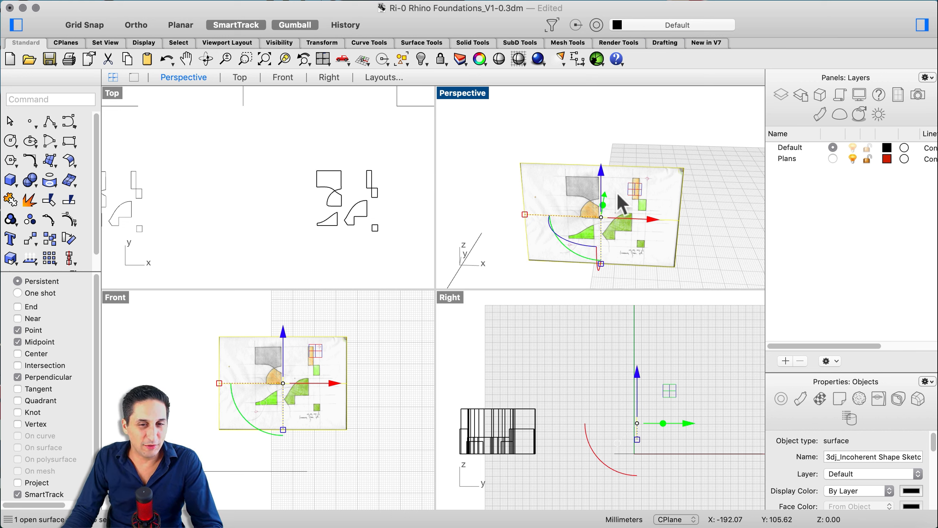
pyautogui.scroll(-10, 514, 196)
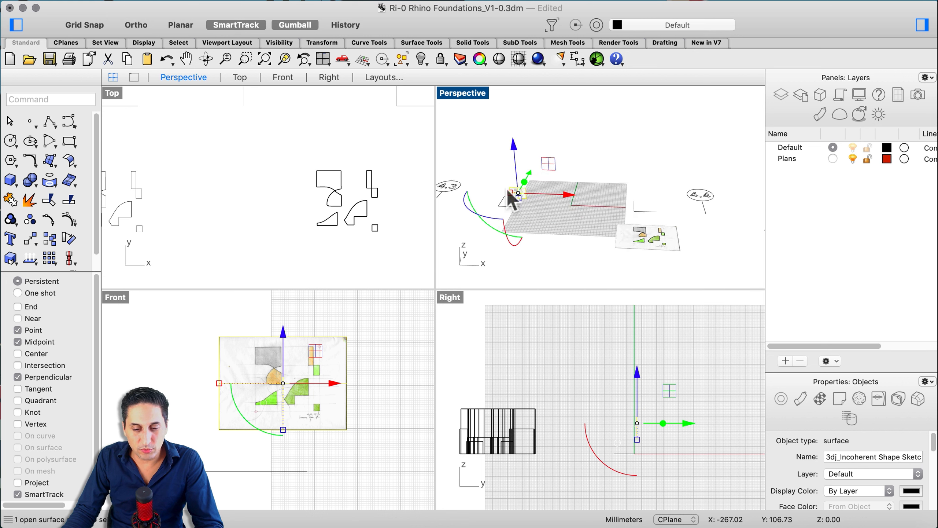
pyautogui.scroll(-8, 602, 208)
pyautogui.scroll(8, 629, 205)
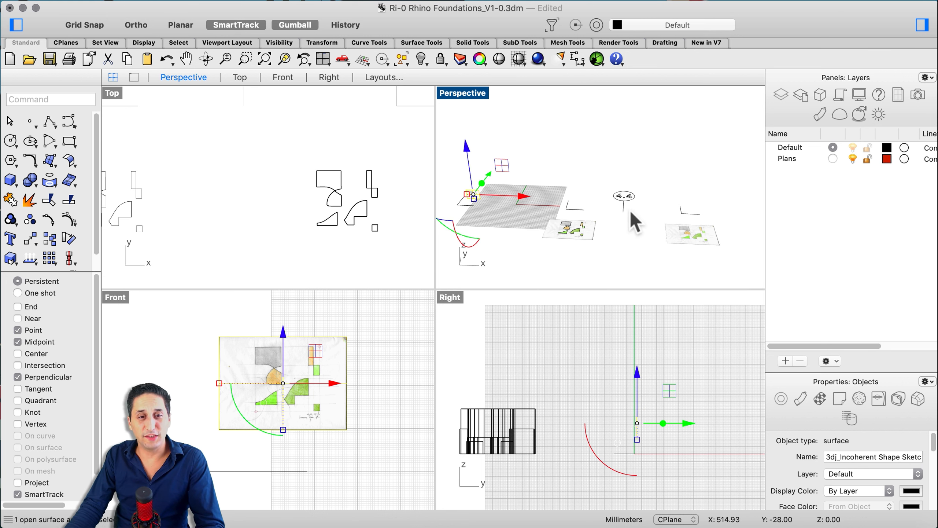
pyautogui.scroll(5, 639, 209)
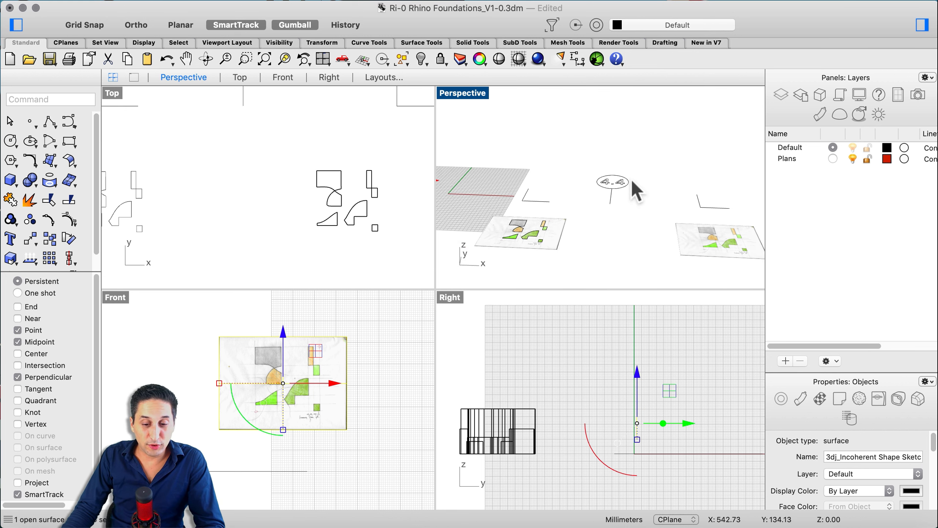
# - In the Top view, examine the two flat sketch pictures below marker 4.4, selecting the first one's traced curves and its picture surface
pyautogui.scroll(-5, 386, 189)
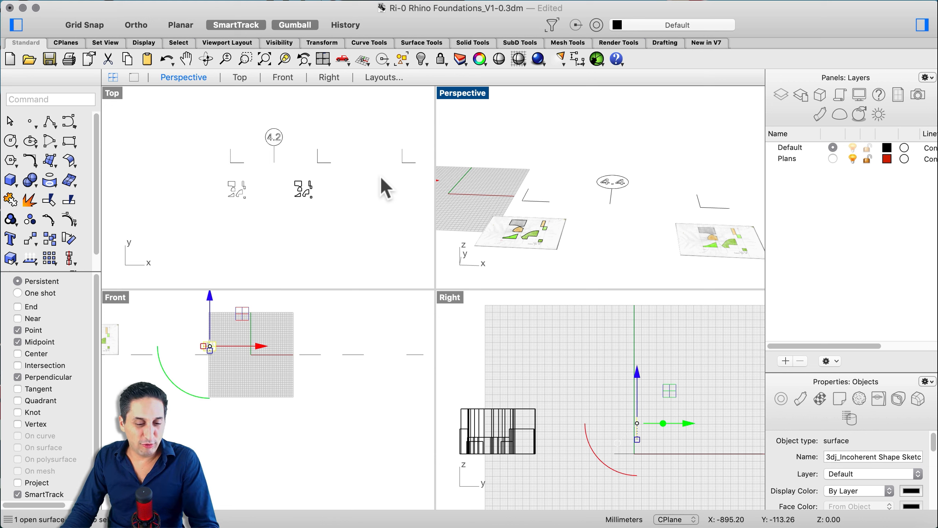
pyautogui.scroll(-6, 229, 185)
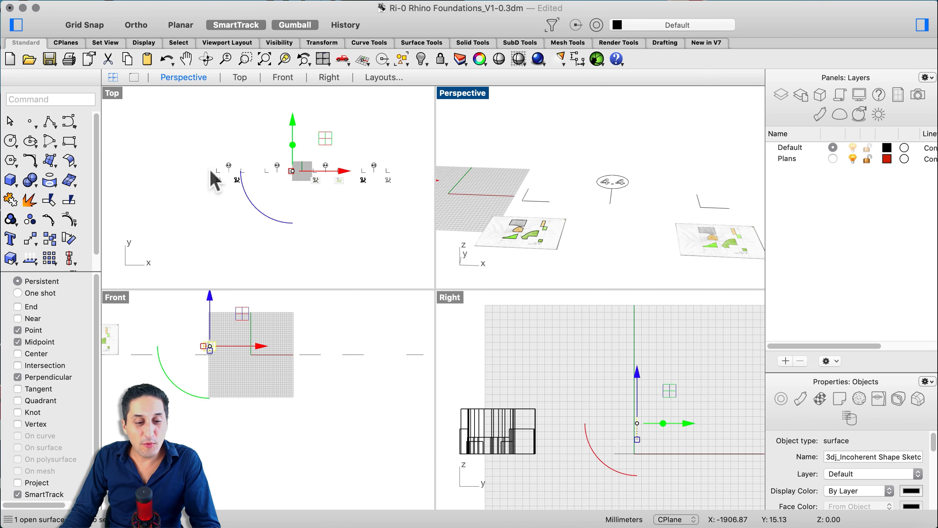
pyautogui.scroll(4, 307, 168)
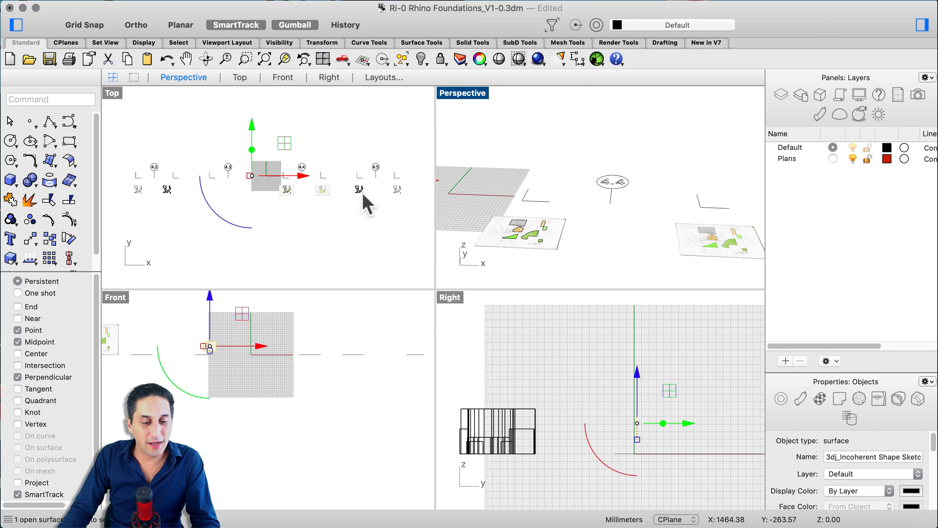
pyautogui.scroll(8, 306, 185)
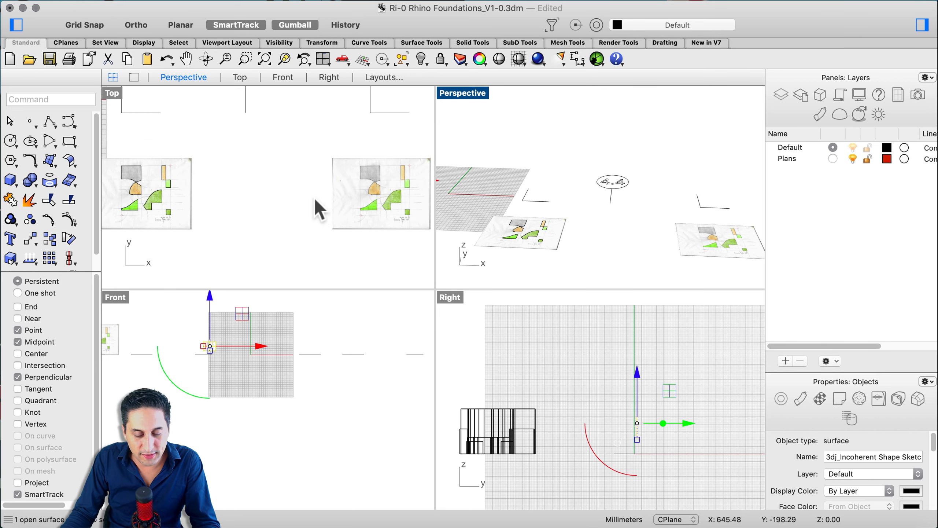
pyautogui.click(207, 157)
pyautogui.click(184, 175)
pyautogui.click(255, 166)
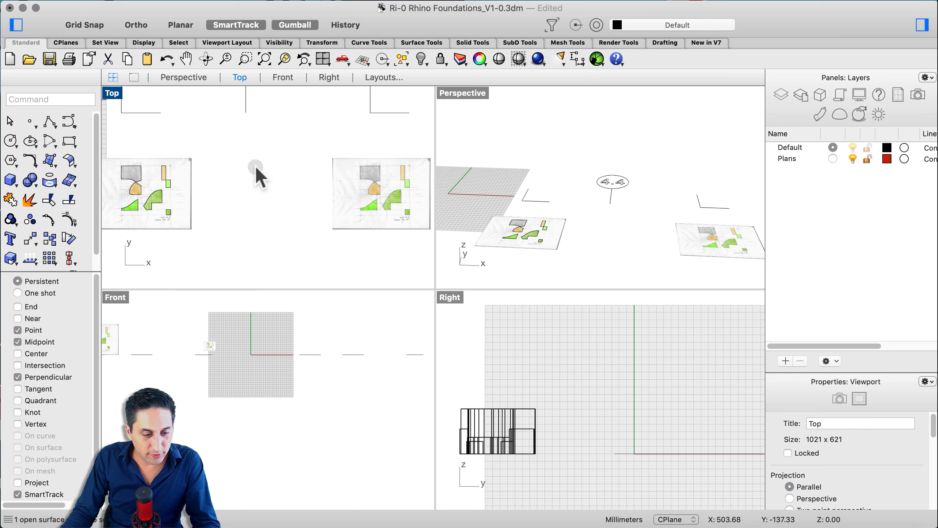
pyautogui.moveTo(108, 135); pyautogui.dragTo(179, 245)
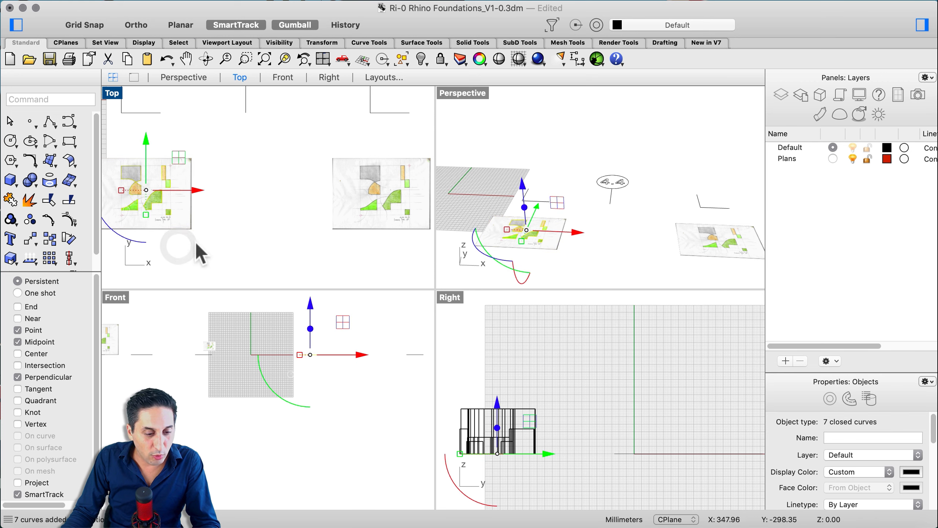
pyautogui.scroll(3, 144, 188)
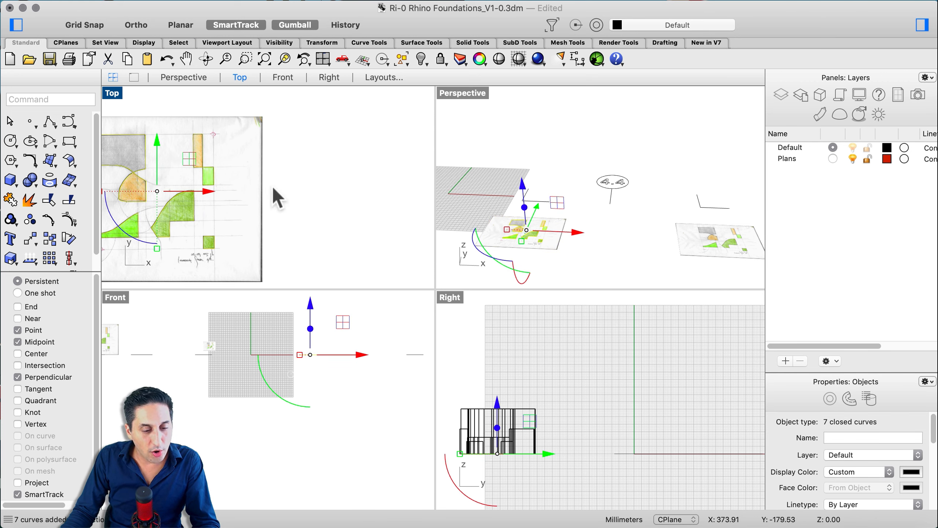
pyautogui.click(247, 159)
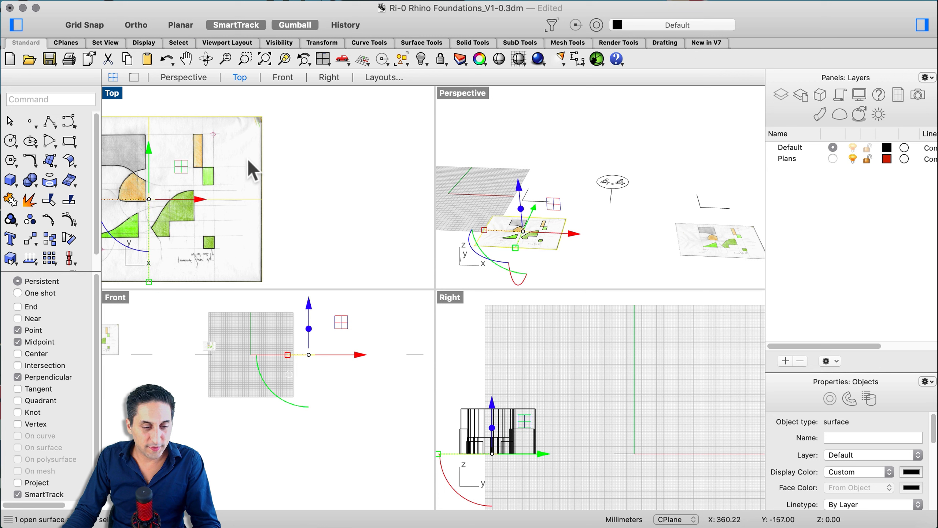
pyautogui.click(331, 150)
pyautogui.scroll(-5, 240, 163)
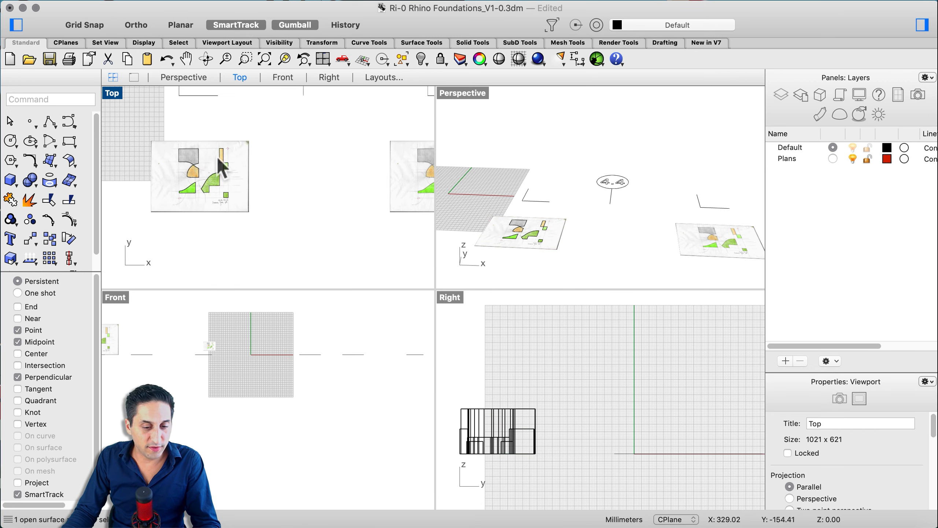
# - Maximize the Top view and frame the second sketch picture, the one without traced curves over it
pyautogui.scroll(5, 296, 162)
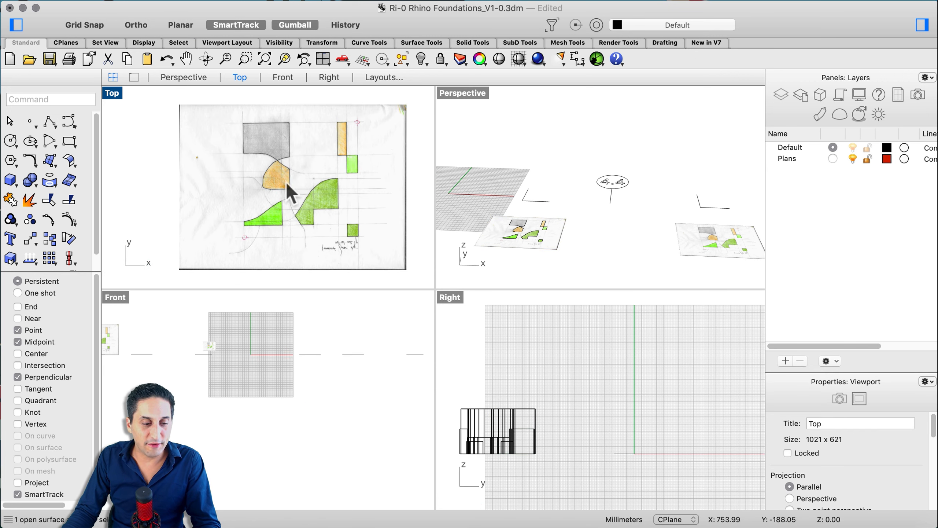
pyautogui.scroll(-3, 595, 187)
pyautogui.scroll(3, 596, 189)
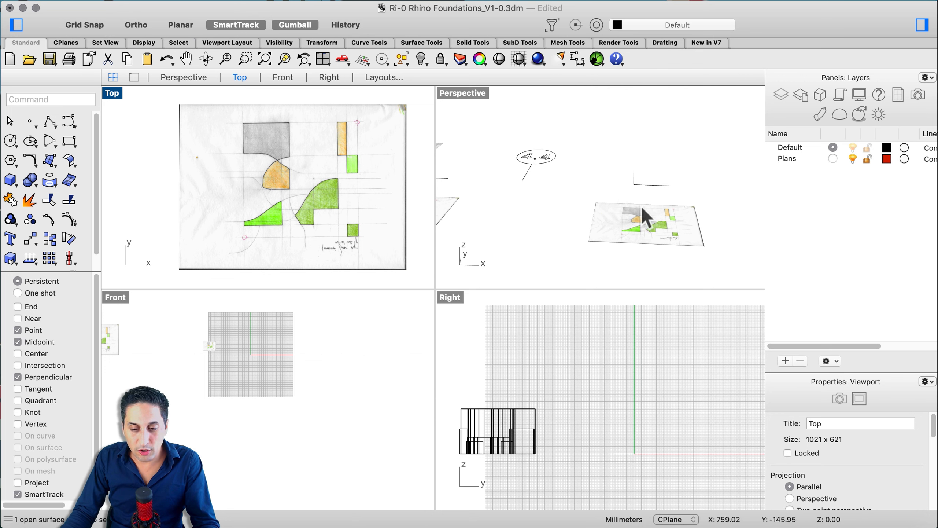
pyautogui.doubleClick(116, 94)
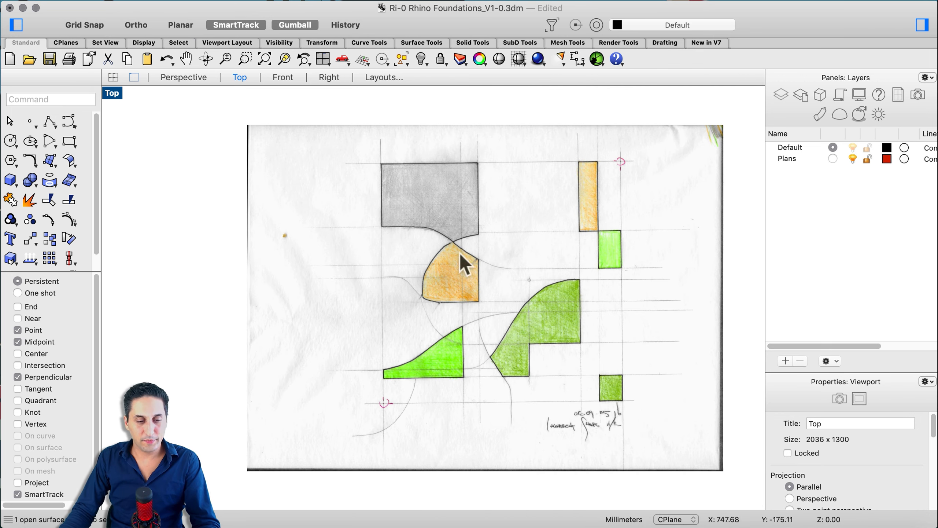
pyautogui.scroll(-3, 643, 261)
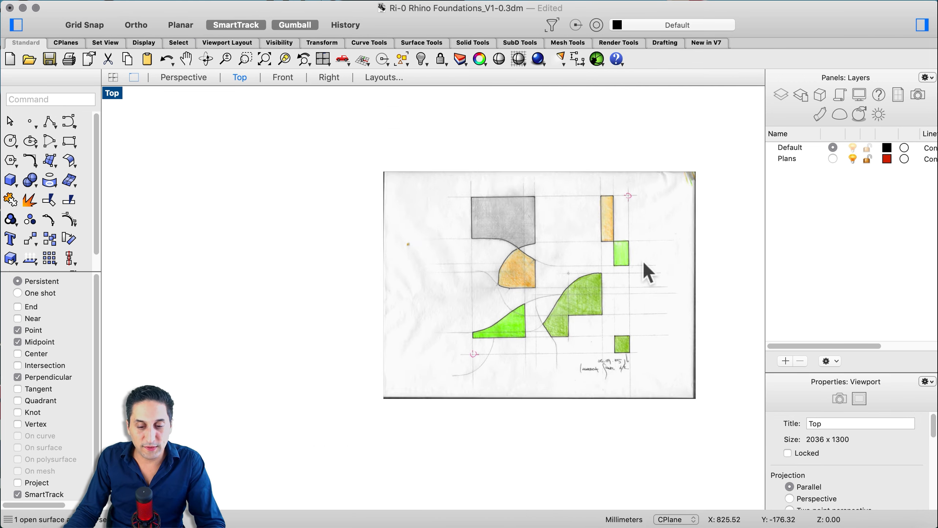
pyautogui.scroll(5, 584, 227)
pyautogui.scroll(-1, 522, 229)
pyautogui.scroll(-2, 605, 303)
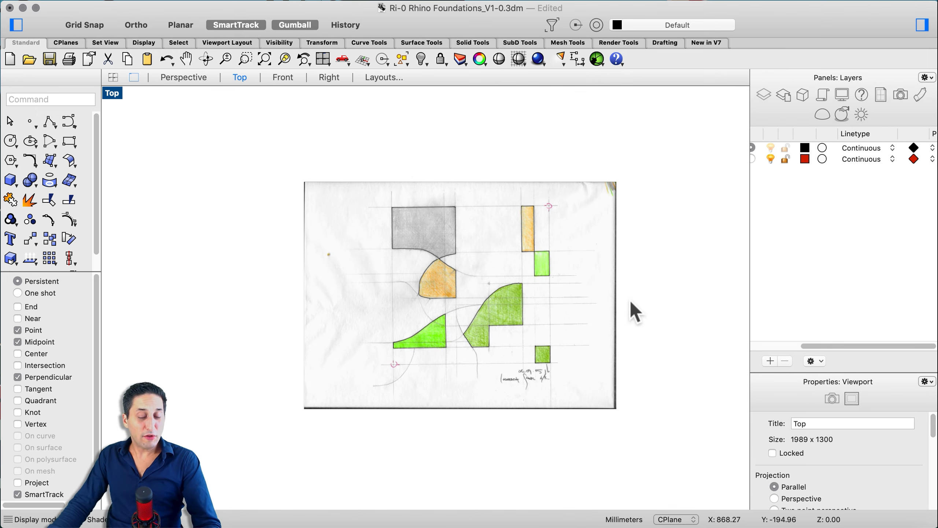
# - Trace the tall orange rectangle as a closed polyline about 29.5 mm high, using Ortho to keep its edges straight
pyautogui.scroll(3, 577, 279)
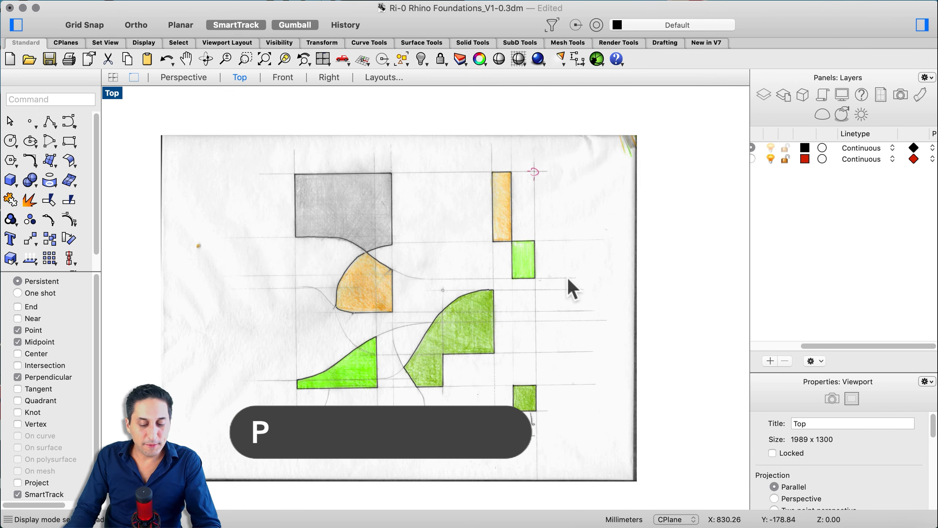
pyautogui.write('olyline')
pyautogui.press('Return')
pyautogui.write('p')
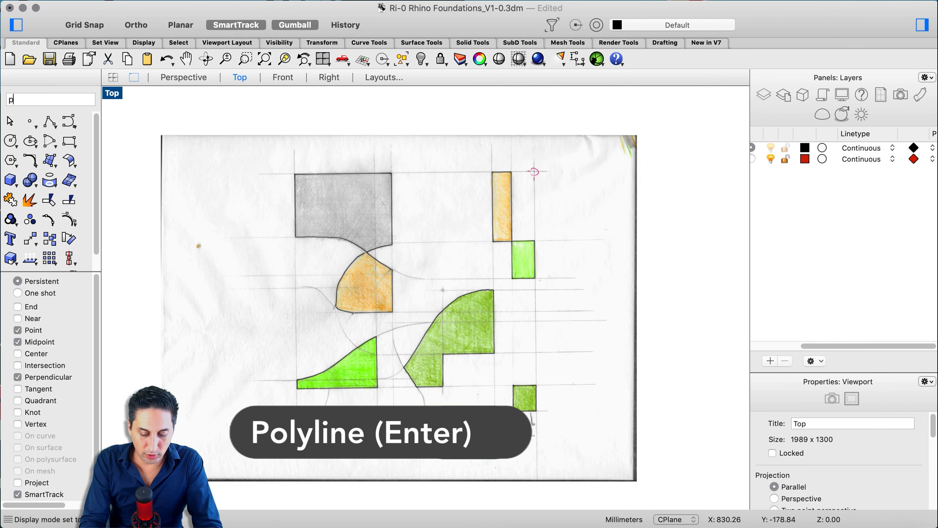
pyautogui.write('olyline')
pyautogui.press('Return')
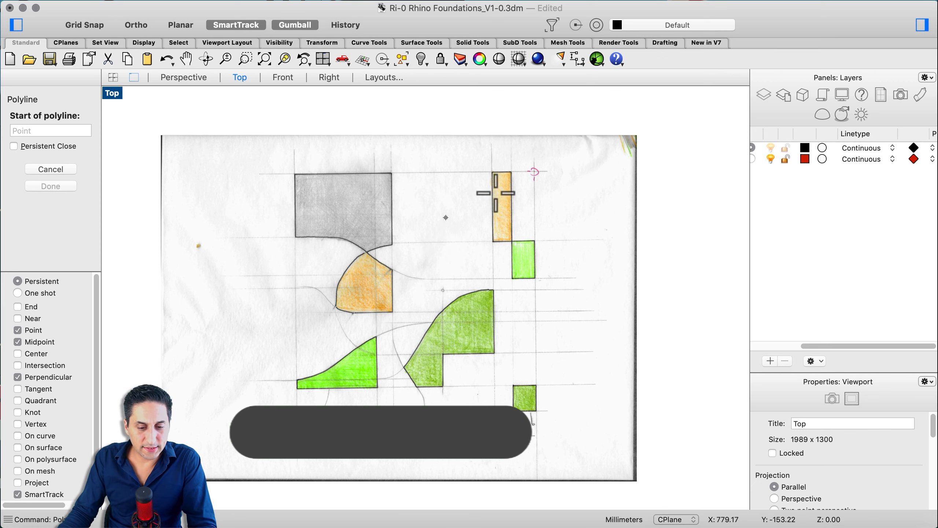
pyautogui.scroll(5, 503, 169)
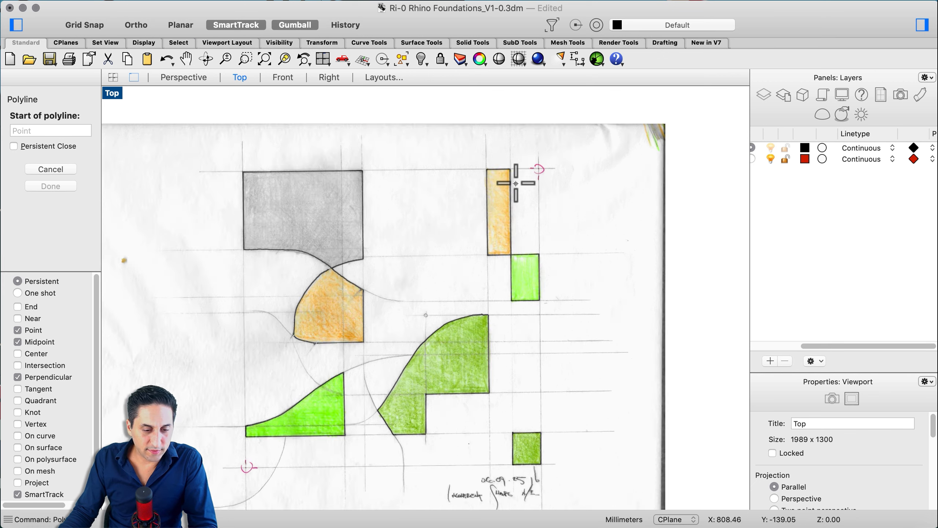
pyautogui.click(506, 156)
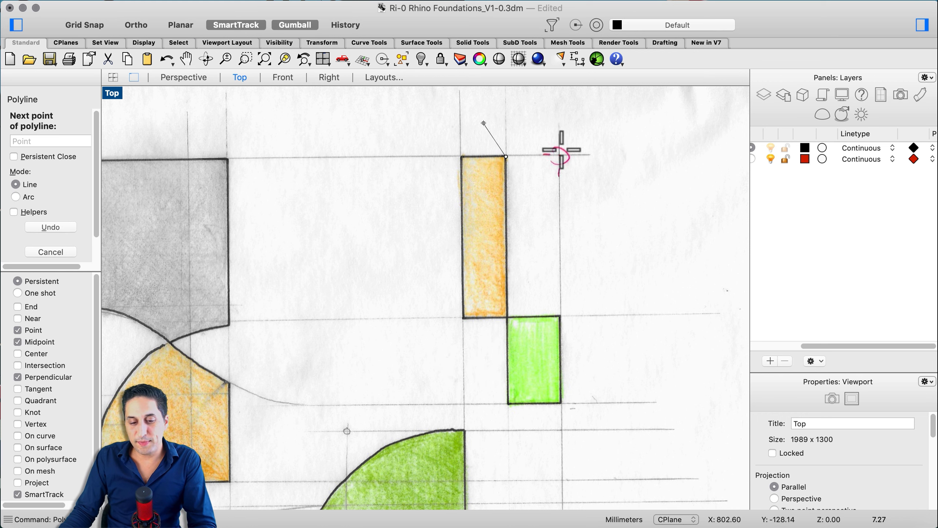
pyautogui.click(137, 25)
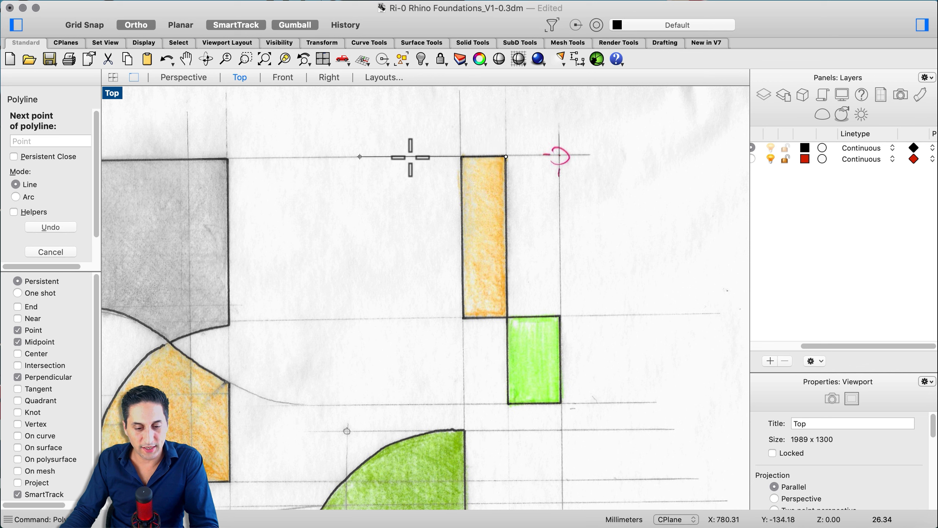
pyautogui.click(461, 156)
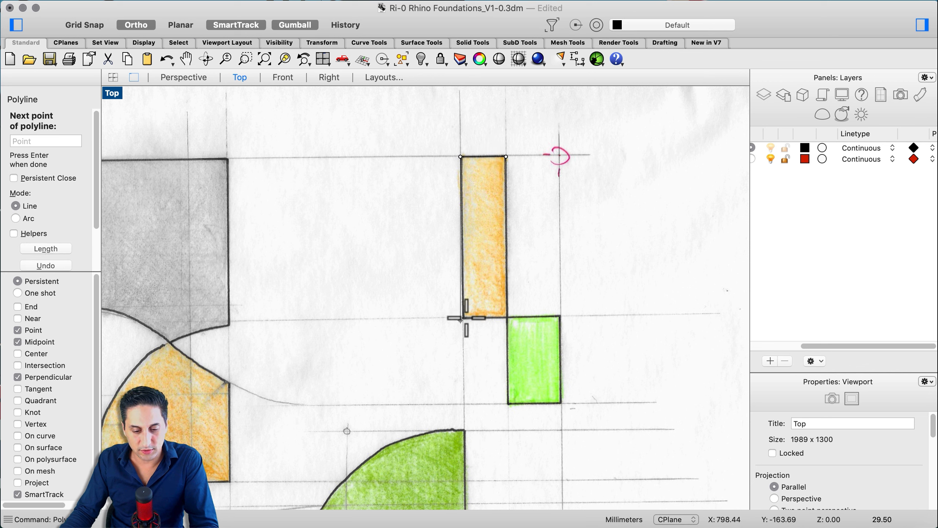
pyautogui.click(461, 317)
pyautogui.click(507, 317)
pyautogui.click(506, 158)
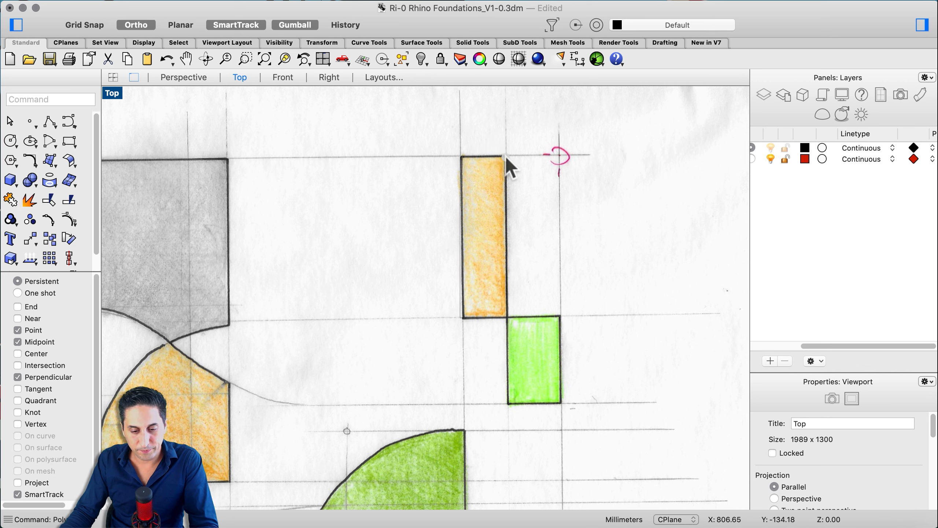
# - Select the traced rectangle's curve rather than the picture surface beneath it, and make Plans the current layer
pyautogui.click(479, 319)
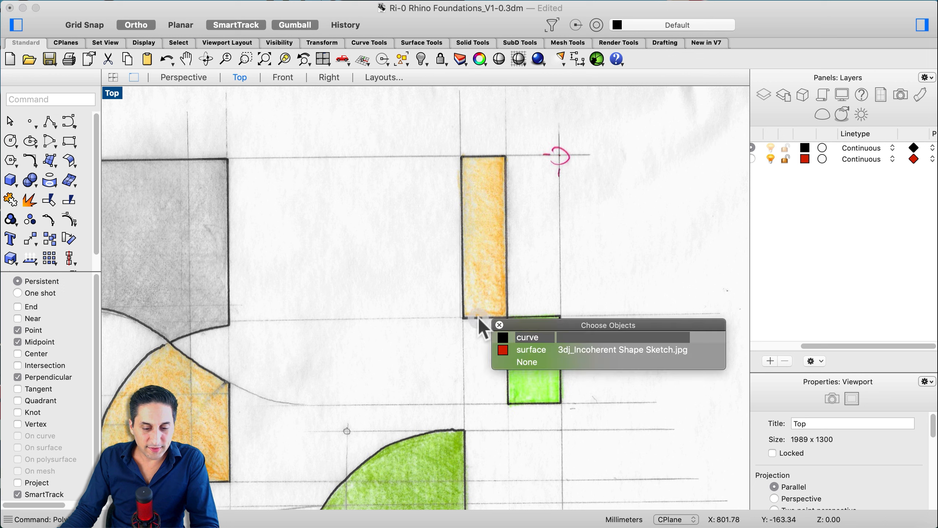
pyautogui.click(529, 336)
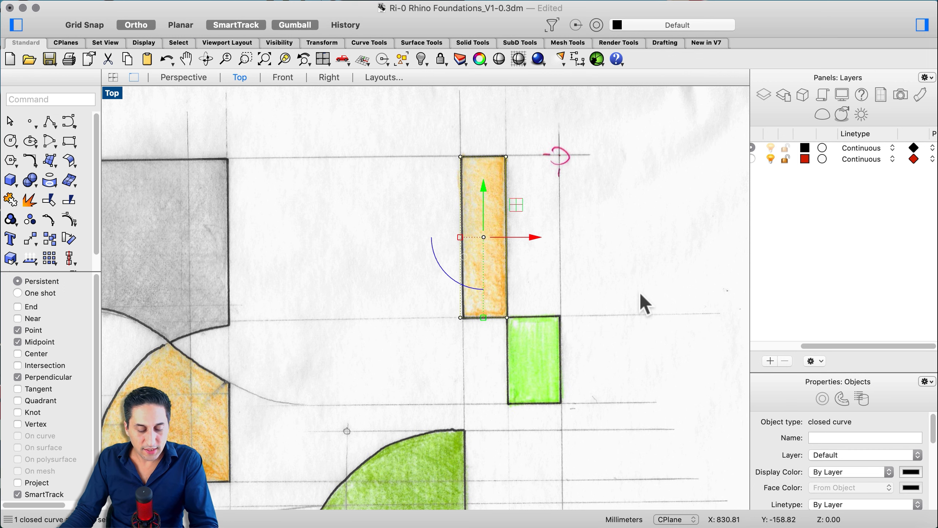
pyautogui.click(753, 160)
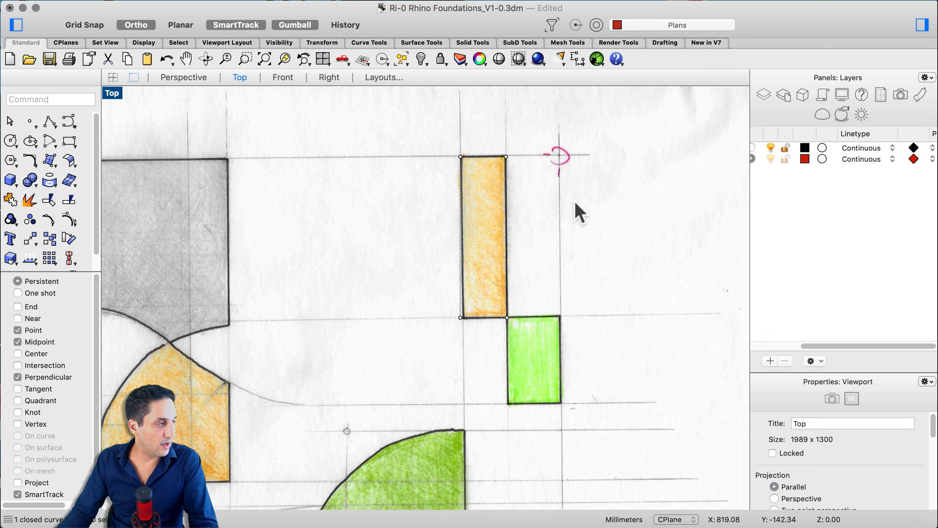
# - With Ortho off, start a polyline down the rounded orange shape's straight right side, about 18 mm, and across to its lower-left corner
pyautogui.scroll(-5, 575, 202)
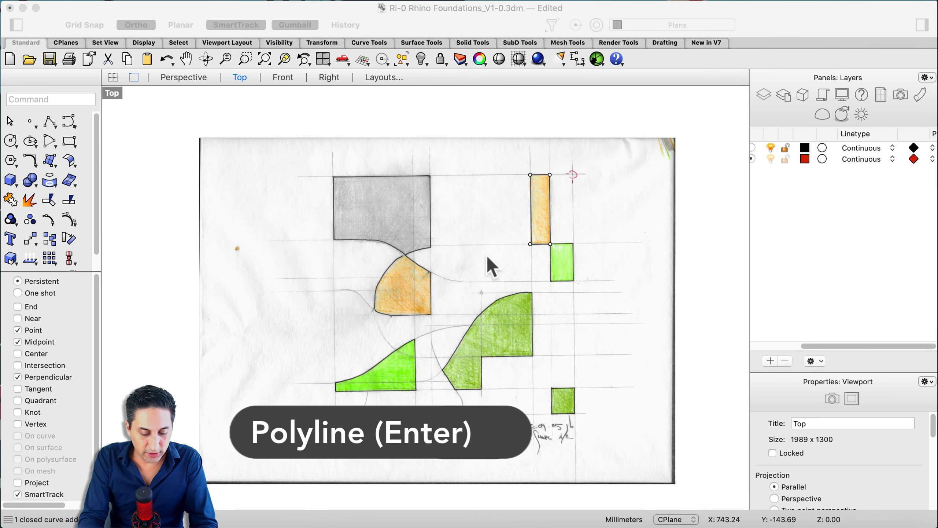
pyautogui.press('Return')
pyautogui.click(139, 27)
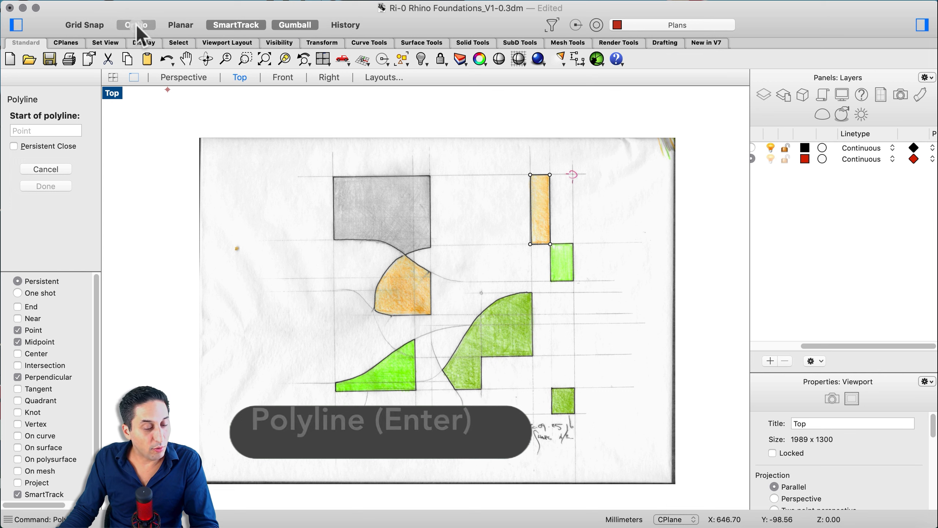
pyautogui.scroll(4, 425, 336)
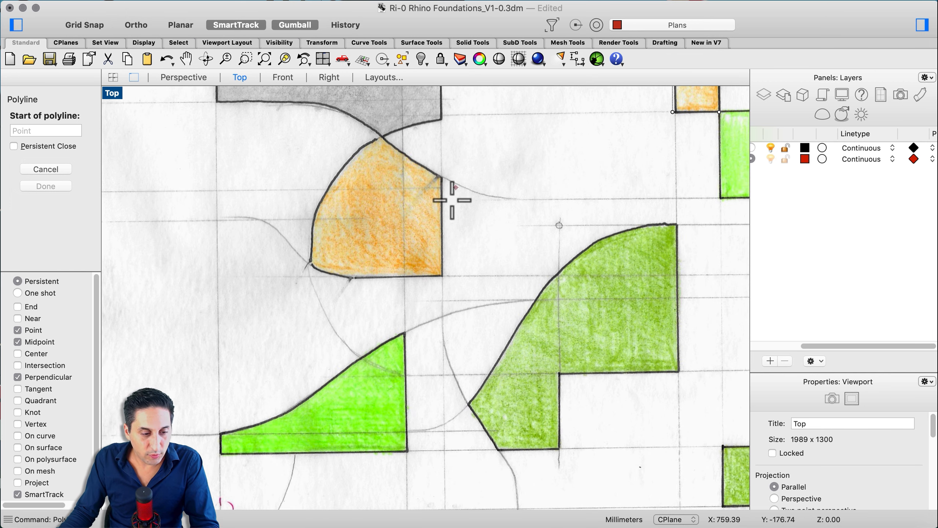
pyautogui.click(443, 178)
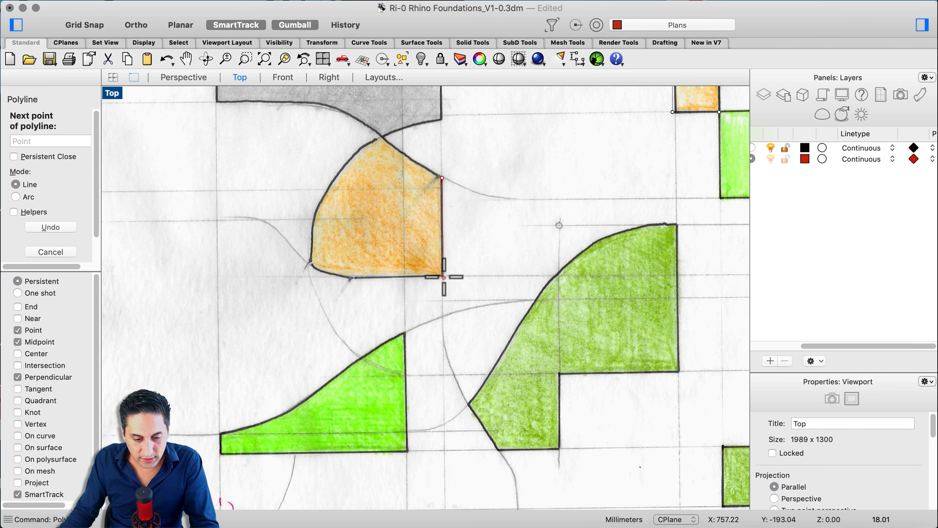
pyautogui.click(439, 278)
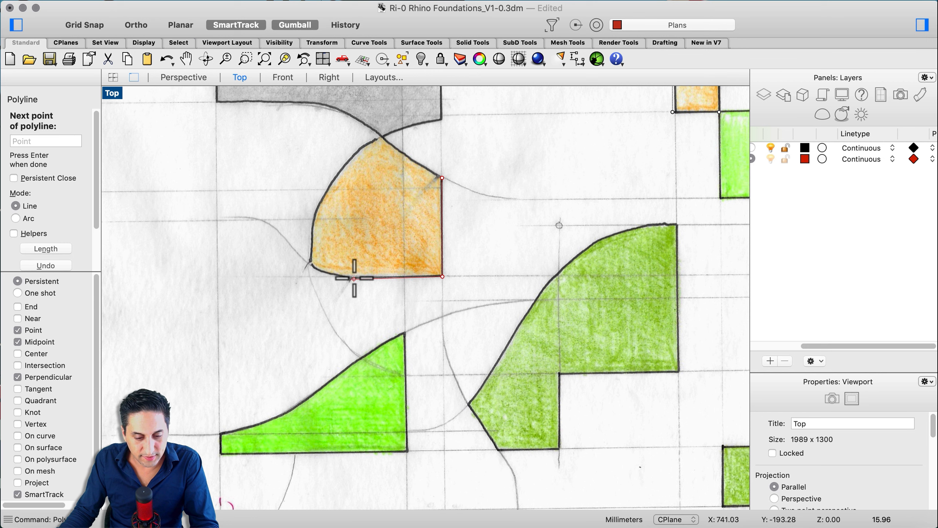
pyautogui.click(312, 263)
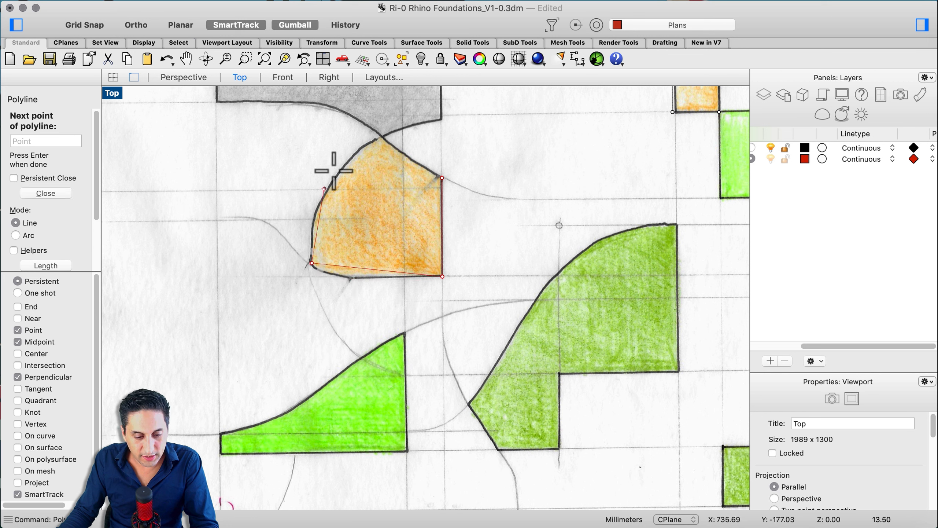
# - Switch the polyline to arc mode and trace the orange shape's curved left side up to its peak with a through-point arc
pyautogui.click(16, 236)
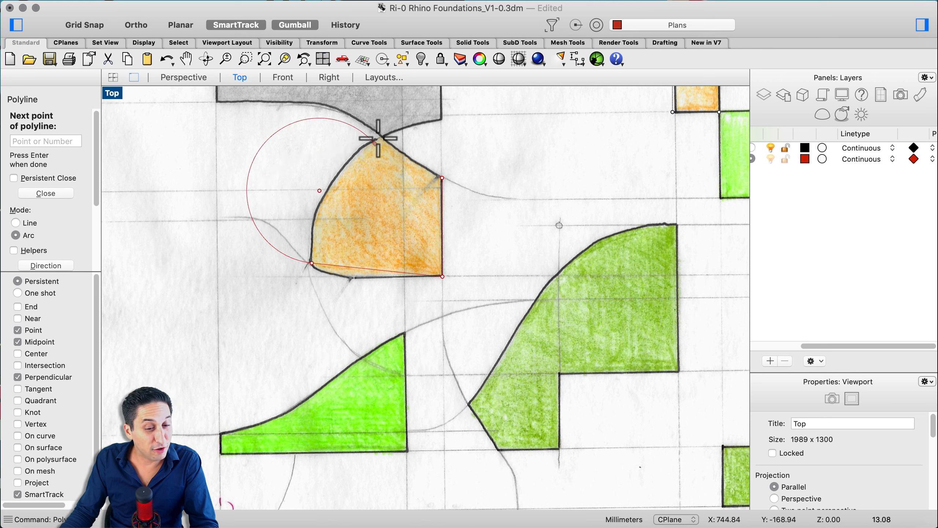
pyautogui.scroll(-3, 39, 204)
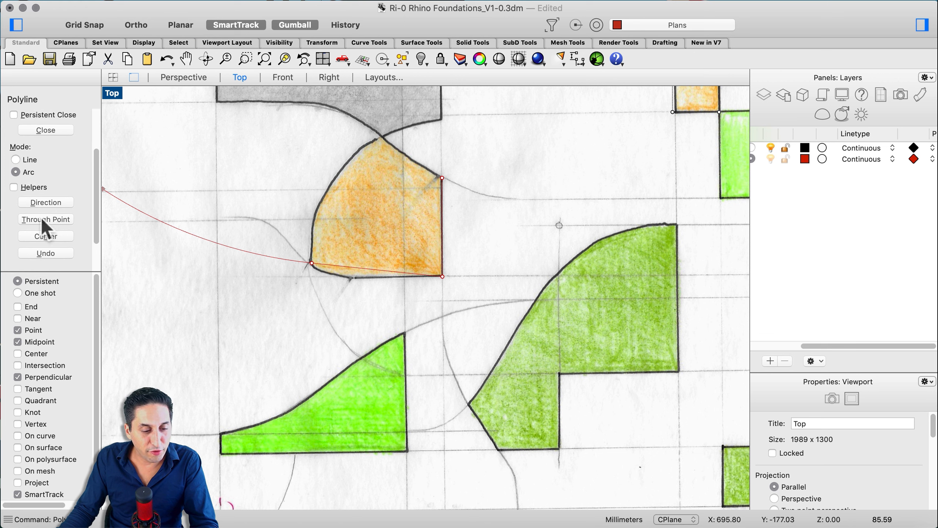
pyautogui.click(42, 218)
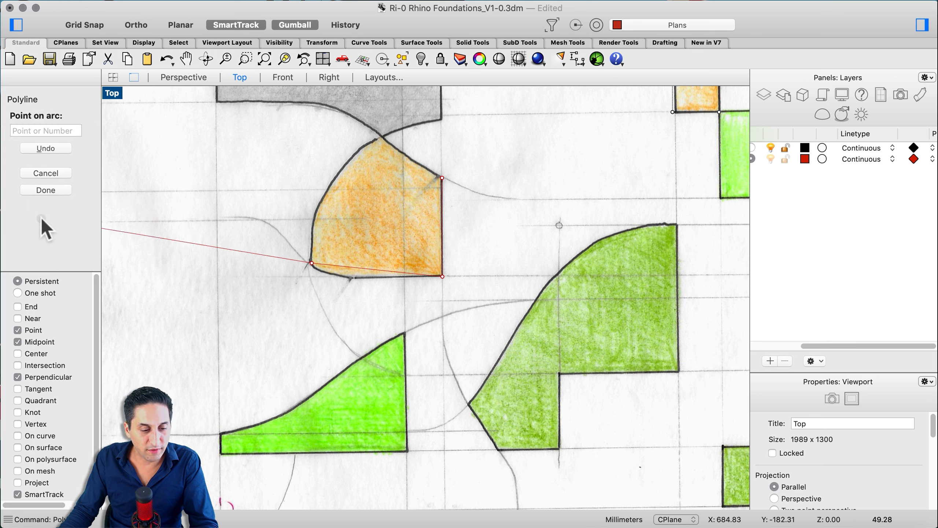
pyautogui.click(331, 184)
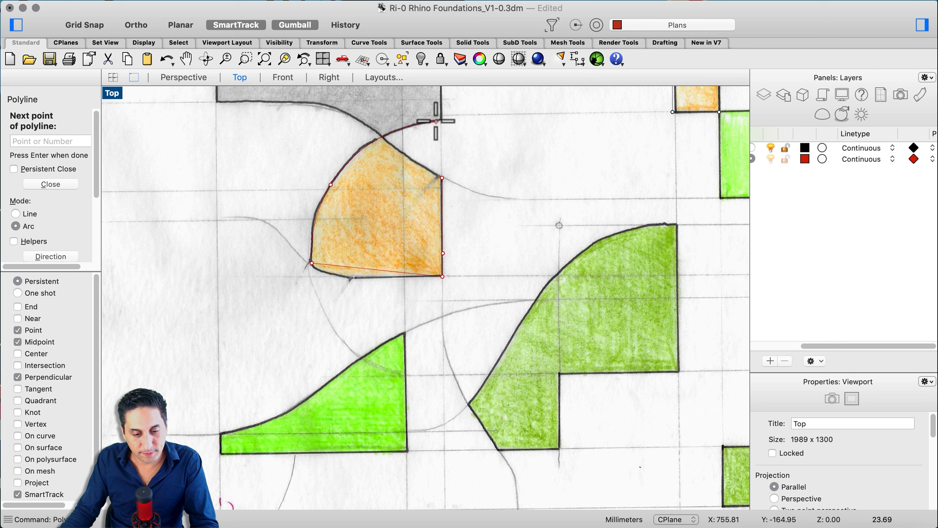
pyautogui.click(383, 137)
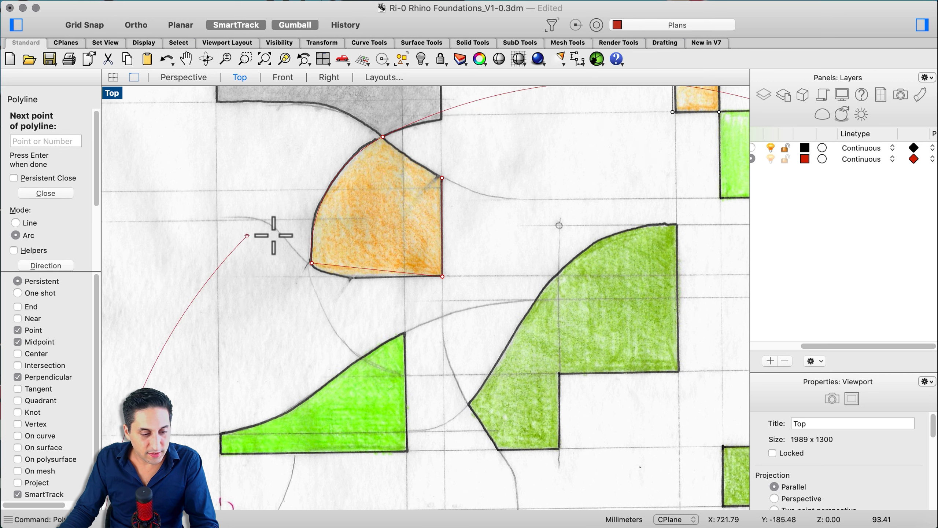
# - Trace the orange shape's upper-right edge with a through-point arc back to the starting corner, and finish the polyline
pyautogui.scroll(-5, 55, 222)
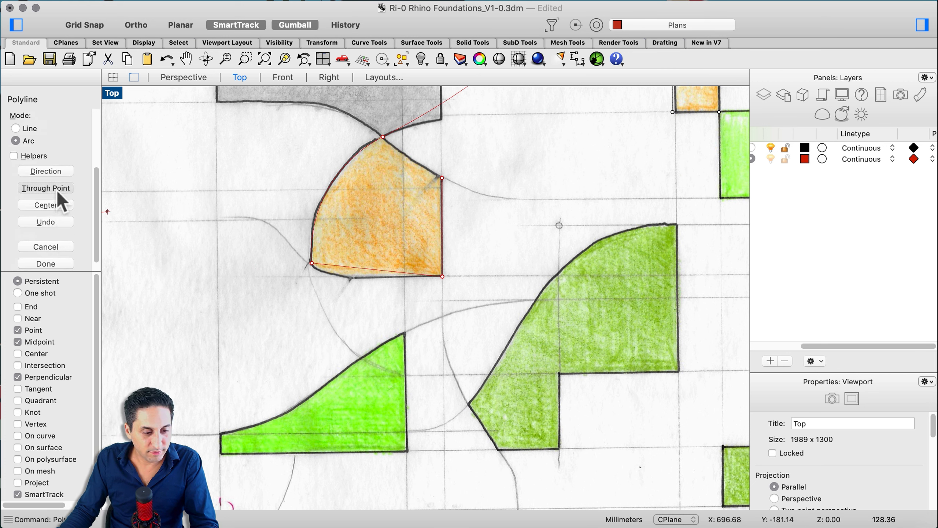
pyautogui.click(55, 187)
pyautogui.click(409, 161)
pyautogui.click(442, 177)
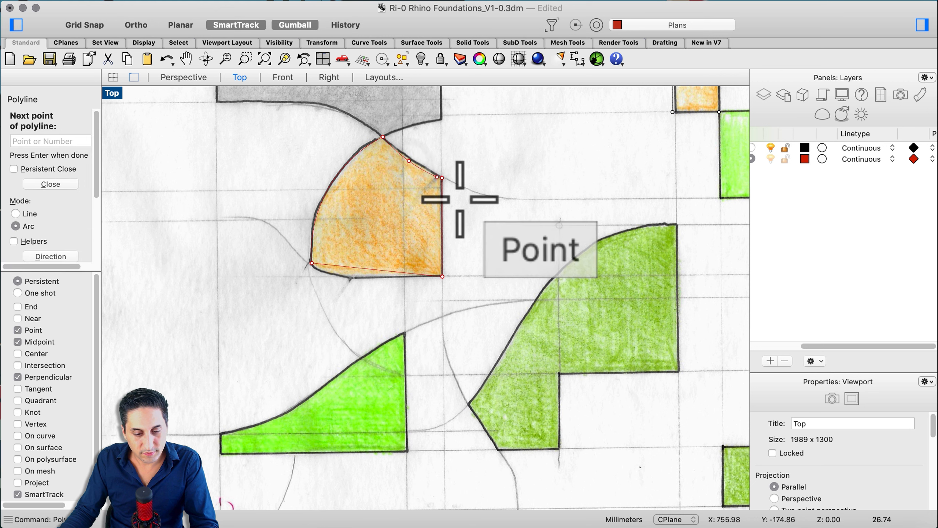
pyautogui.press('Return')
# - Select the traced orange shape's curve rather than the picture surface beneath it
pyautogui.click(442, 195)
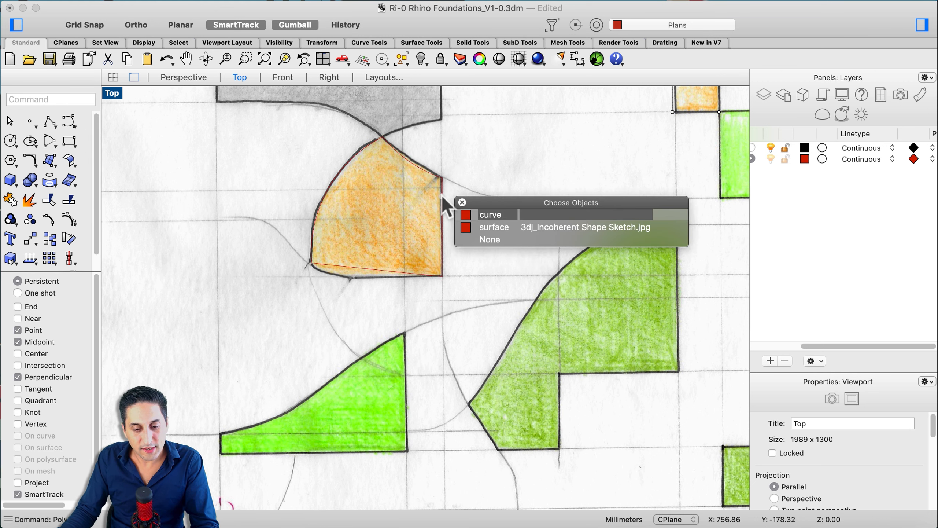
pyautogui.click(535, 214)
pyautogui.scroll(-6, 323, 194)
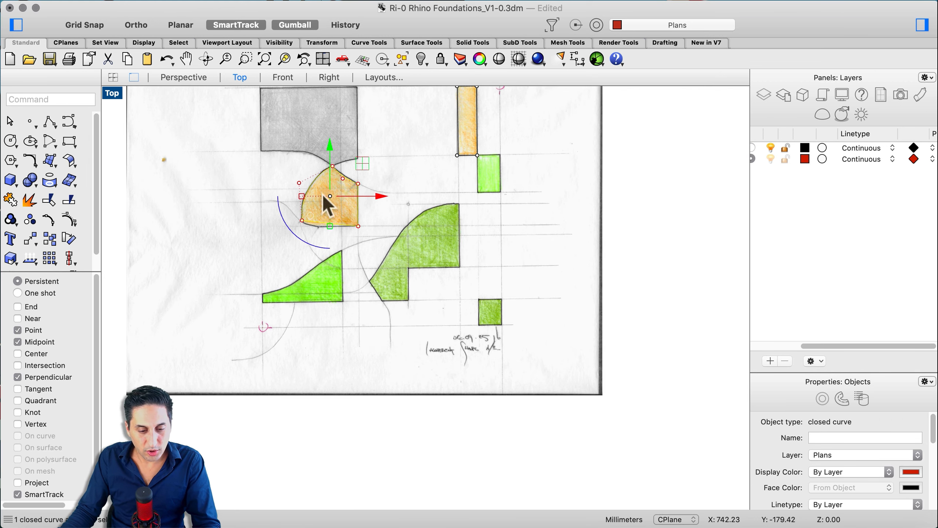
pyautogui.scroll(3, 355, 233)
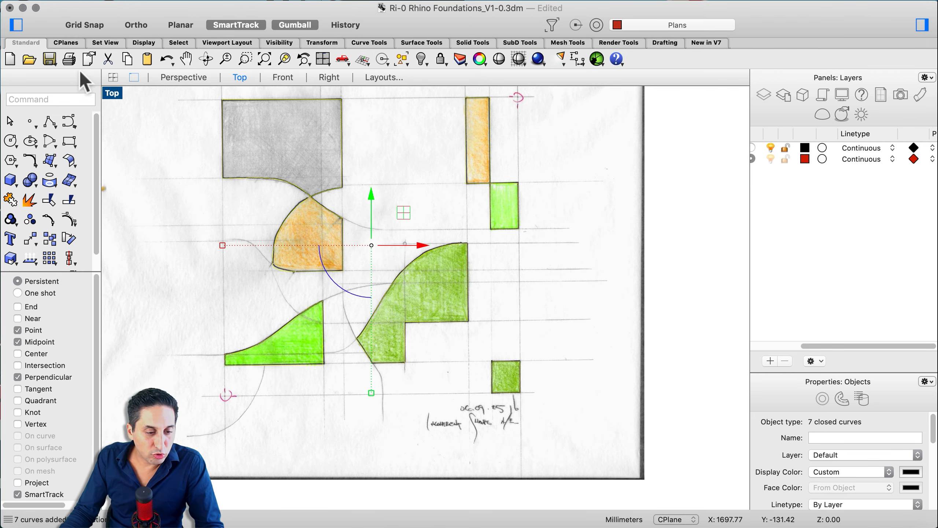
# - Return to the four-view layout and examine the sketch picture with its traced curves in the Perspective view
pyautogui.click(113, 77)
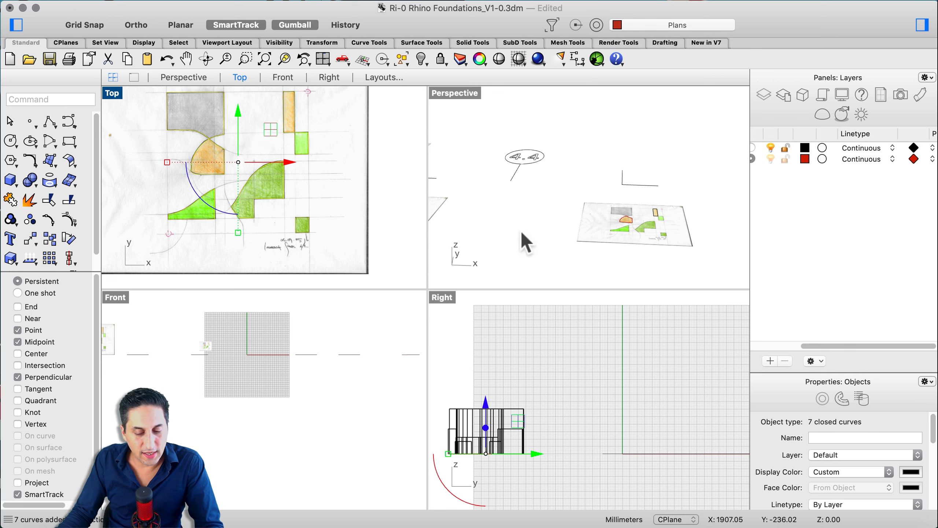
pyautogui.scroll(-10, 523, 189)
pyautogui.scroll(20, 657, 194)
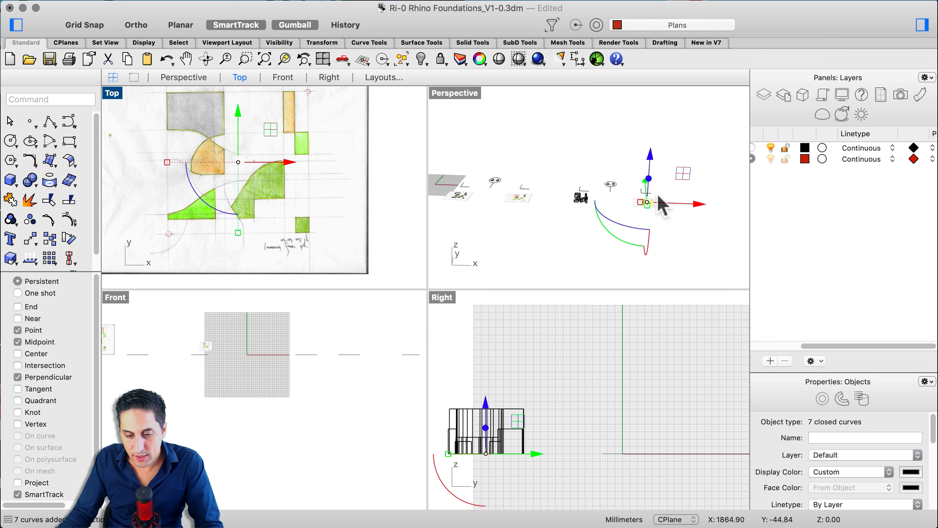
pyautogui.scroll(-5, 565, 172)
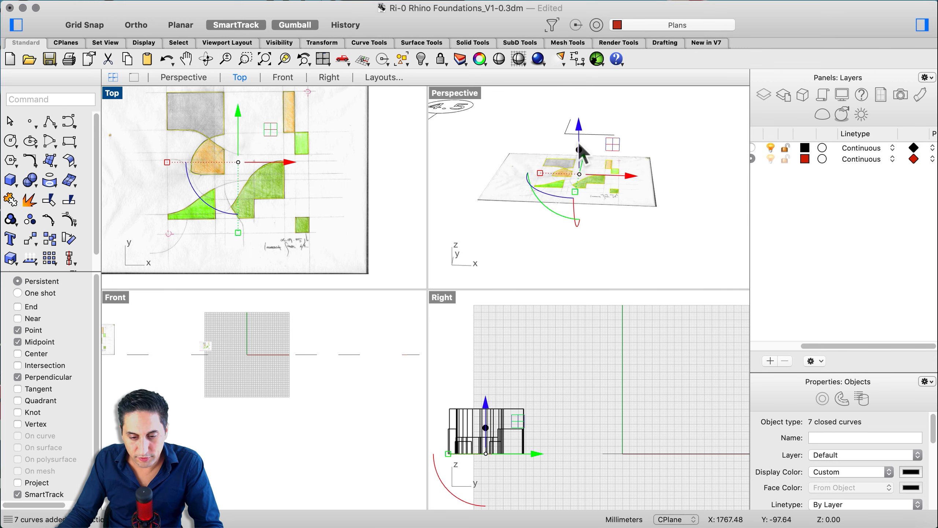
pyautogui.click(713, 210)
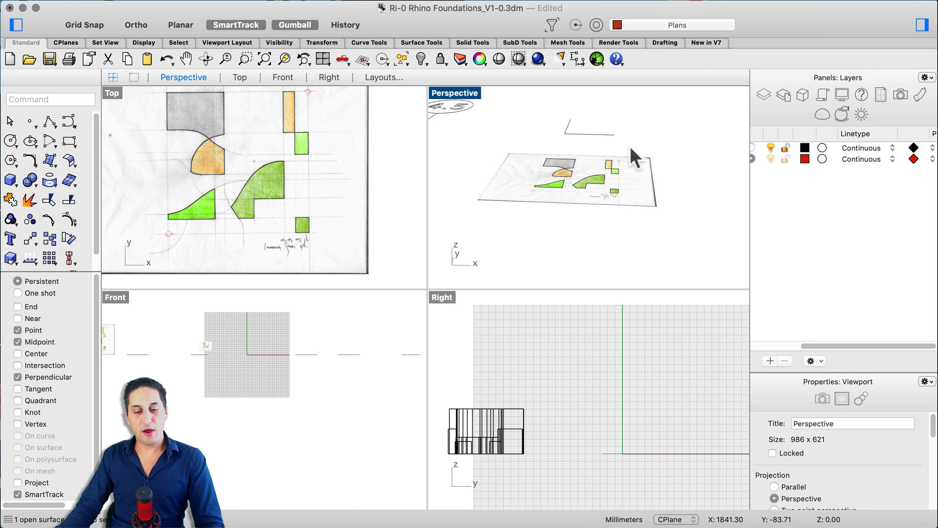
pyautogui.scroll(-3, 646, 224)
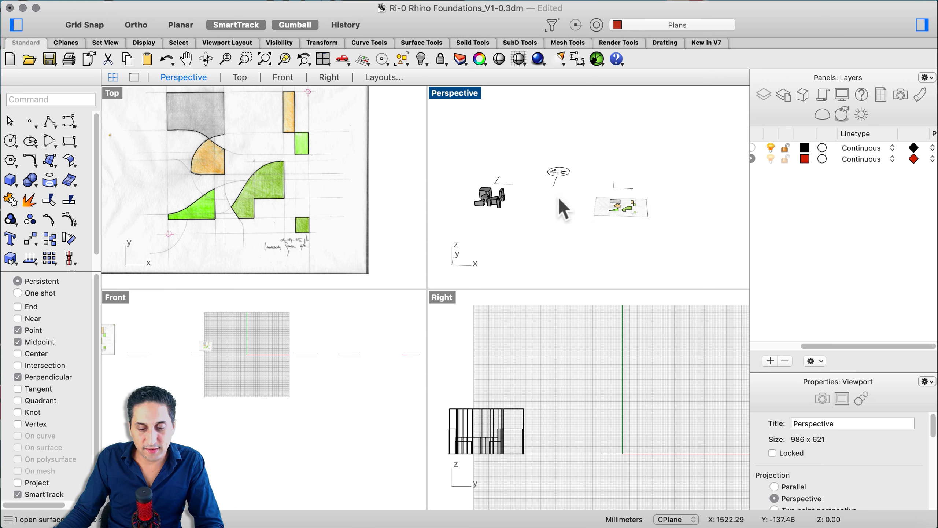
pyautogui.scroll(2, 550, 200)
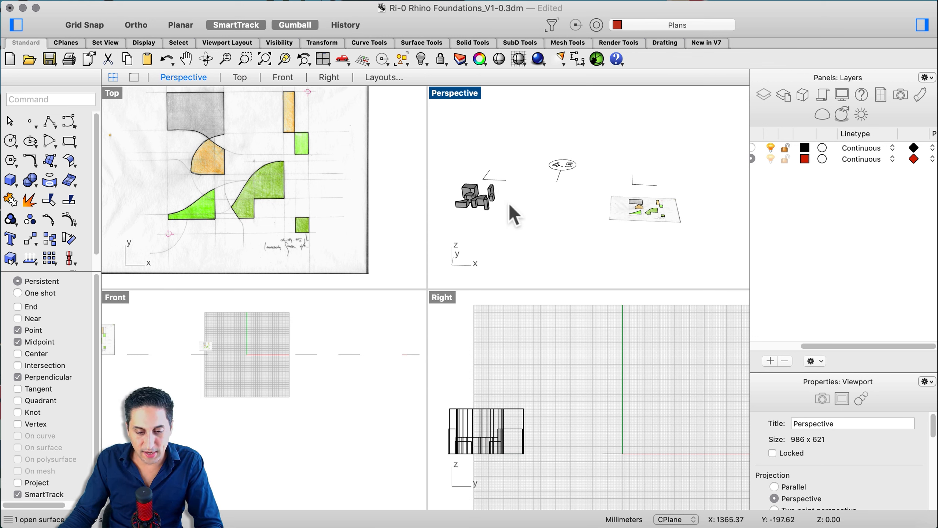
# - Select the sketch picture to check its layer, make Default the current layer, and turn the Plans layer off
pyautogui.click(651, 205)
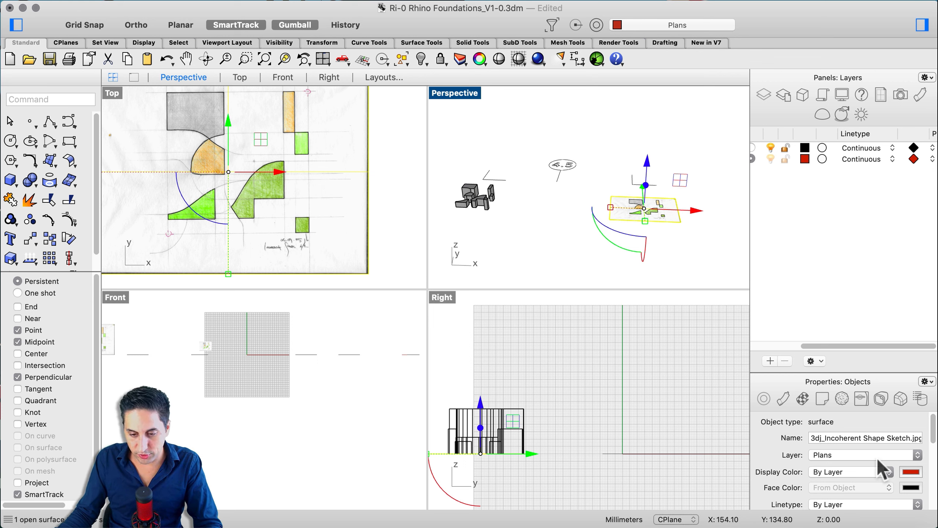
pyautogui.hscroll(-5, 796, 165)
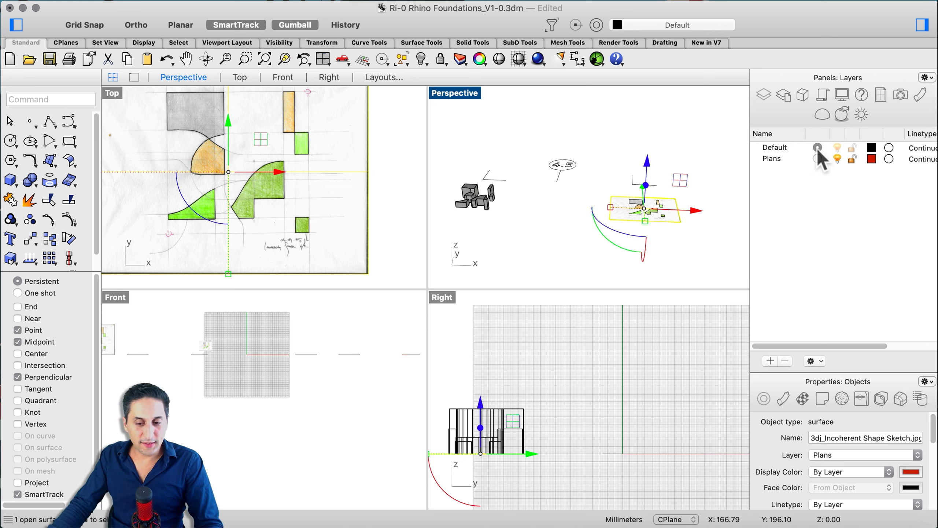
pyautogui.click(837, 159)
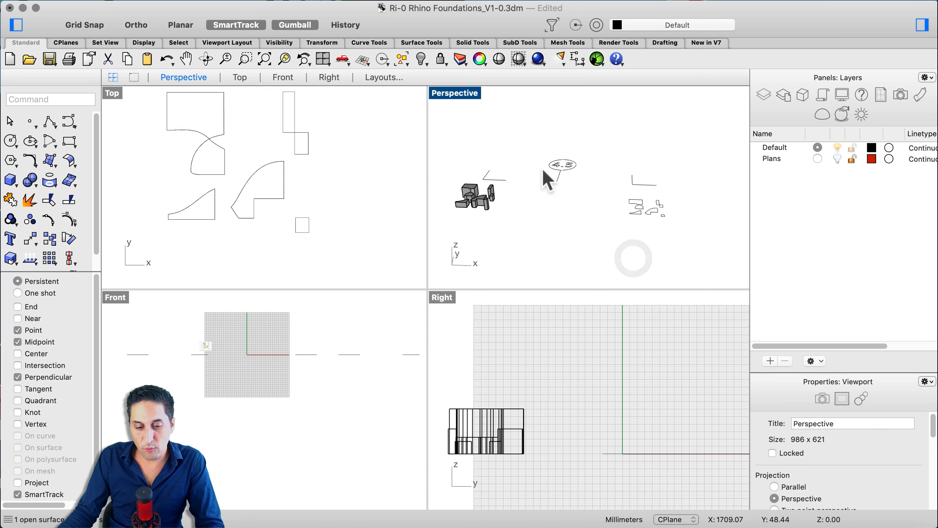
pyautogui.click(632, 201)
pyautogui.click(652, 229)
# - Start ExtrudeCrv and select all of the sketch's closed curves in the Perspective view
pyautogui.scroll(10, 657, 210)
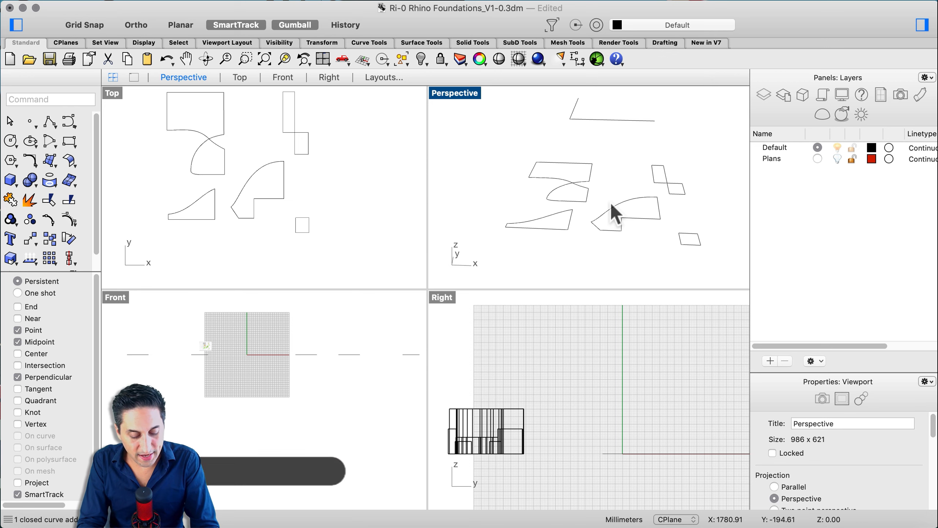
pyautogui.write('ExtrudeCrv')
pyautogui.press('Return')
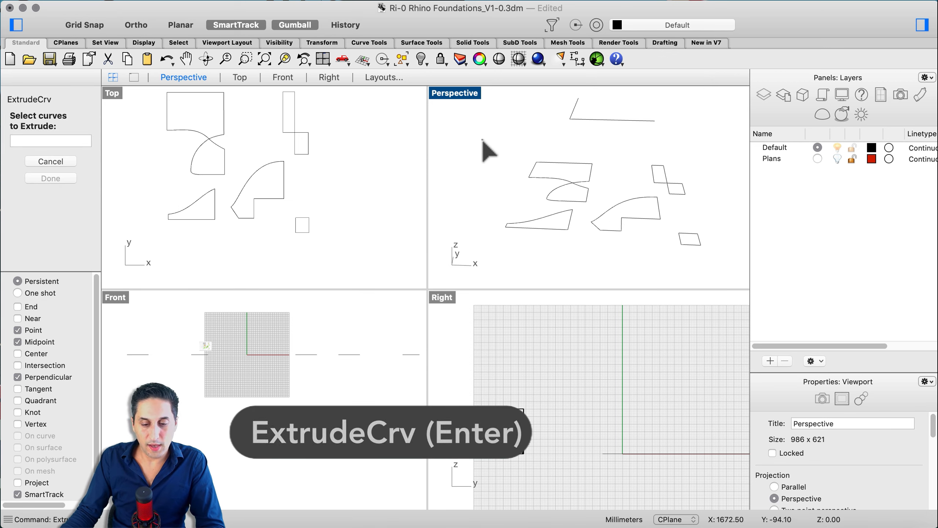
pyautogui.click(558, 180)
pyautogui.click(698, 240)
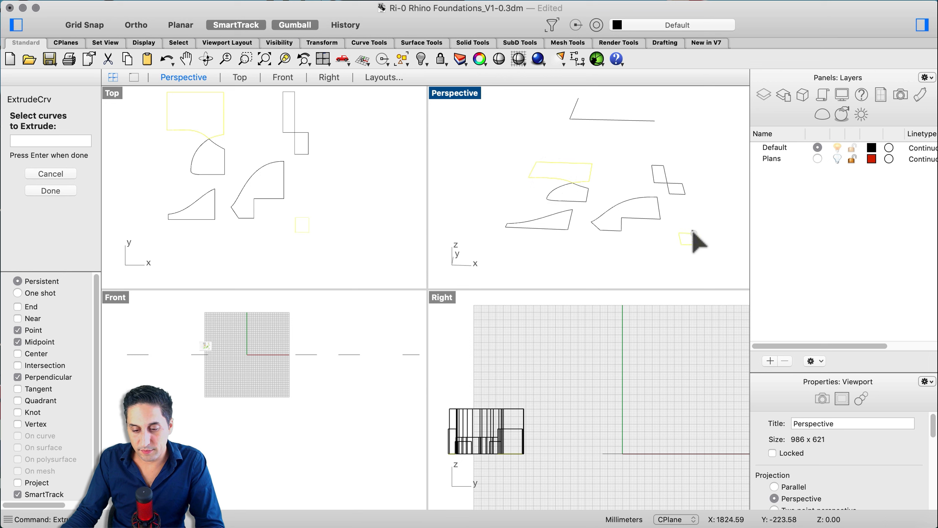
pyautogui.click(659, 172)
pyautogui.moveTo(468, 141); pyautogui.dragTo(722, 275)
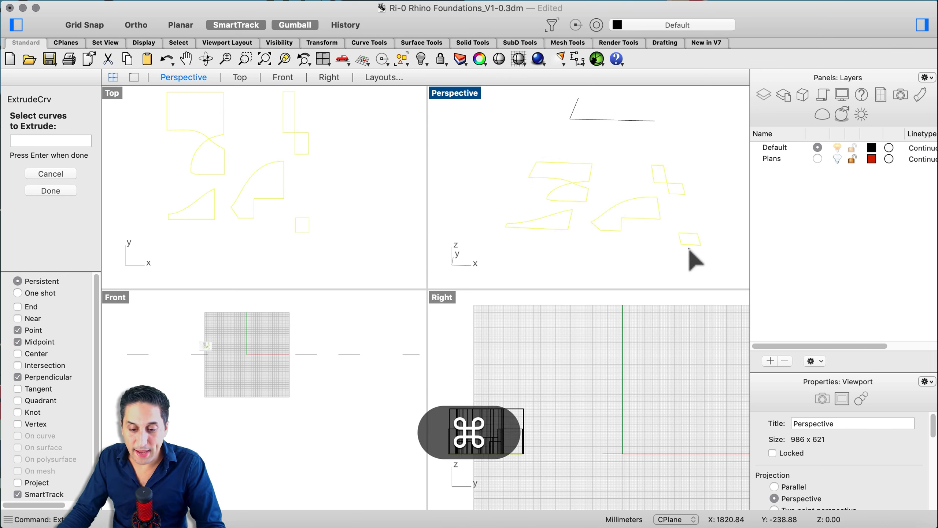
# - Drop the rounded shape, curved wedge and small square from the selection, and extrude the remaining four curves as solids about 35 mm high
pyautogui.keyDown('super'); pyautogui.click(588, 189); pyautogui.keyUp('super')
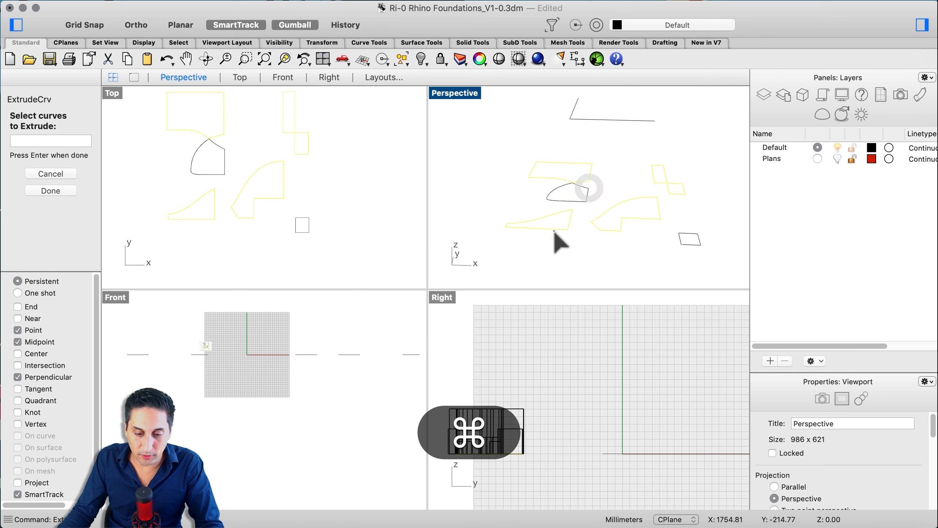
pyautogui.keyDown('super'); pyautogui.click(536, 228); pyautogui.keyUp('super')
pyautogui.scroll(-2, 665, 225)
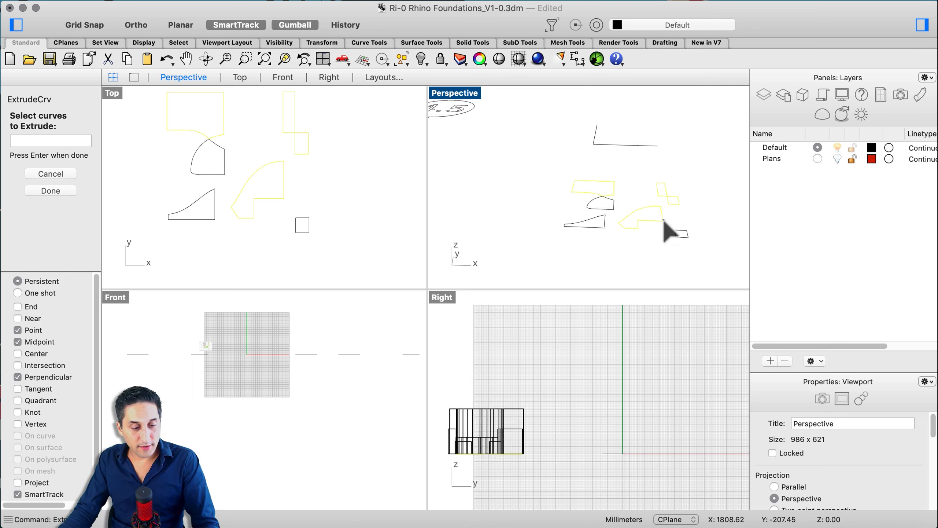
pyautogui.press('Return')
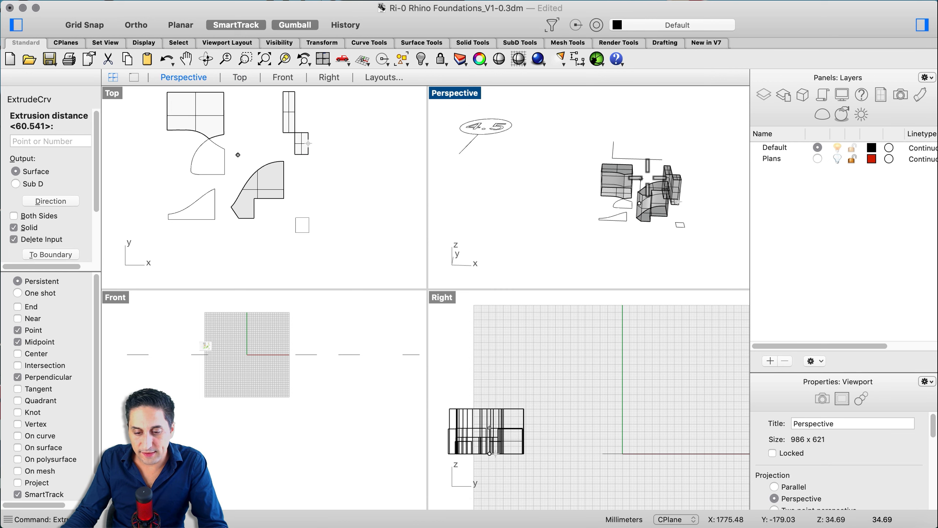
pyautogui.click(654, 190)
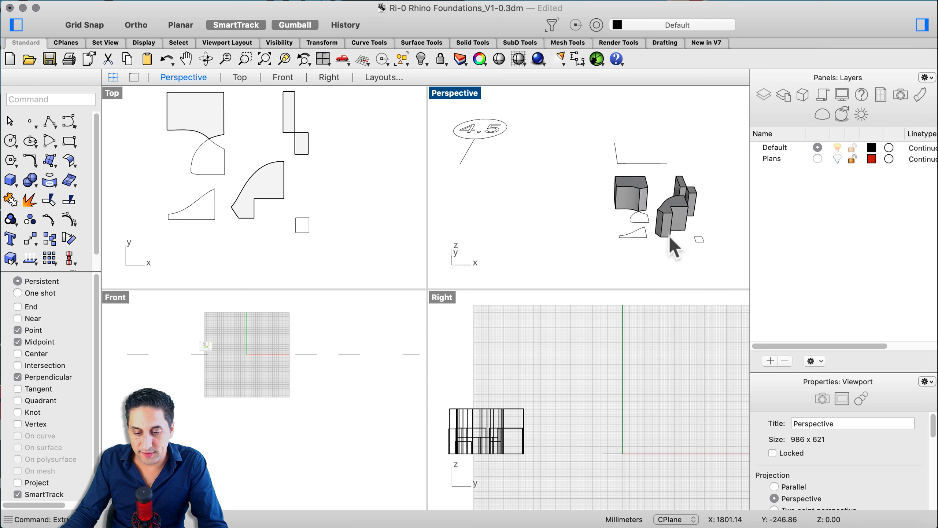
# - Select all the solids of the finished extruded model beside the sketch and run Export on them
pyautogui.scroll(5, 630, 212)
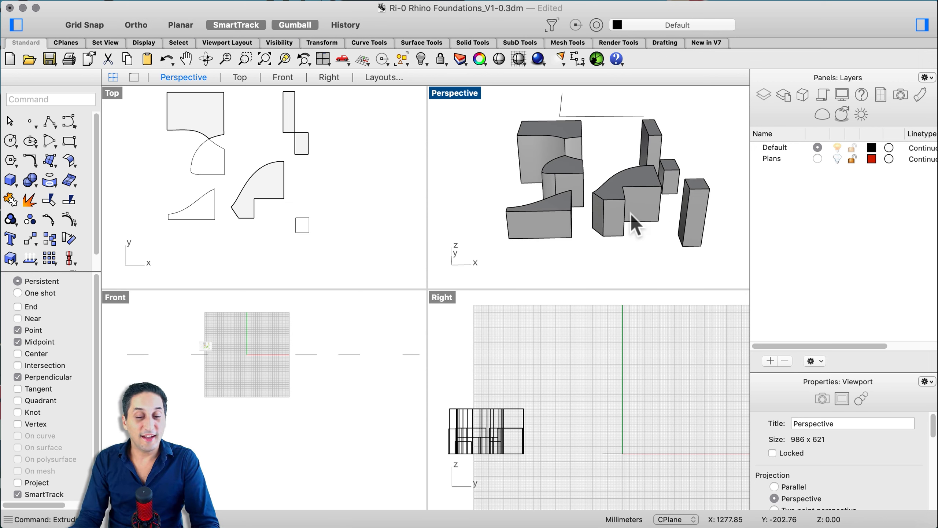
pyautogui.scroll(-5, 592, 216)
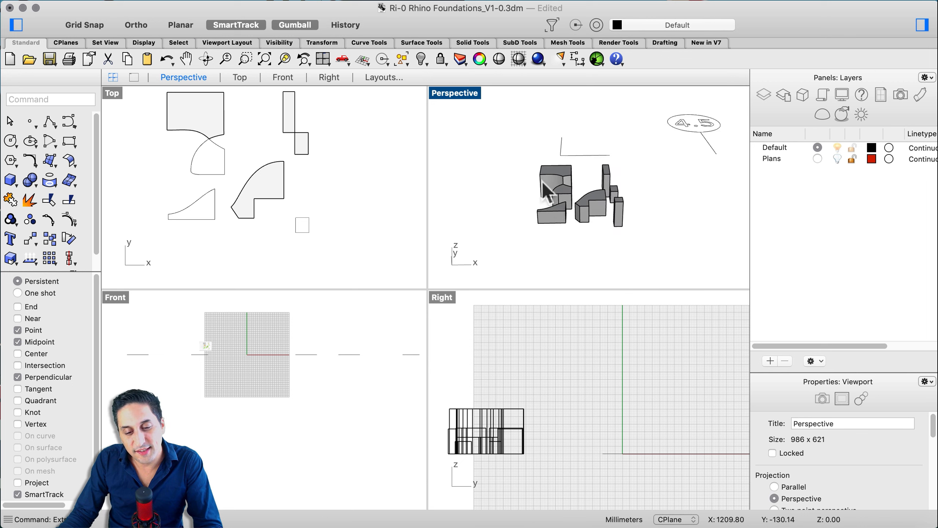
pyautogui.moveTo(511, 165); pyautogui.dragTo(635, 257)
pyautogui.write('Export')
pyautogui.press('Return')
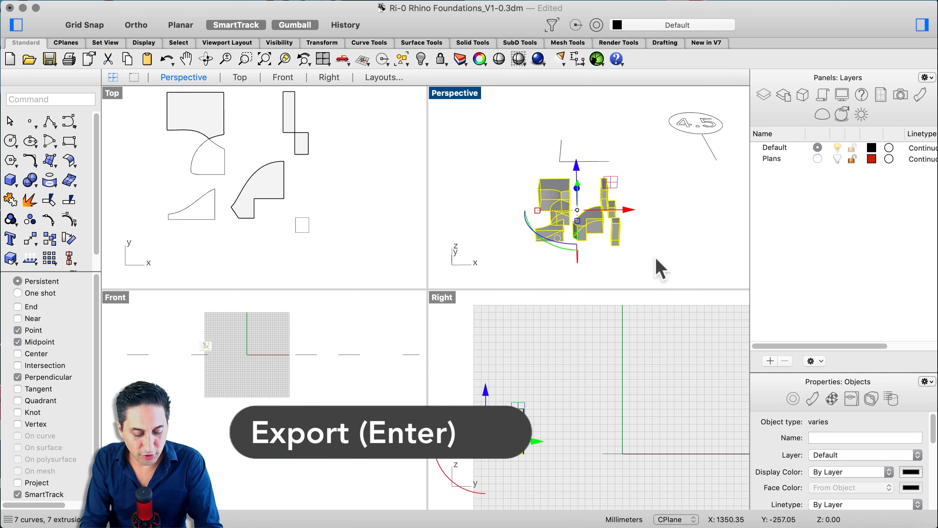
pyautogui.write('port')
pyautogui.press('Return')
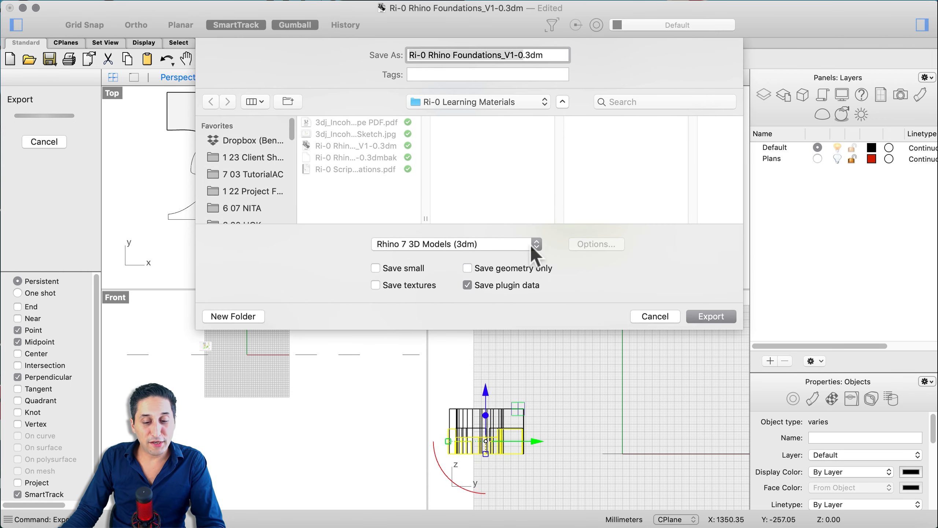
# - Set the export format to STL (Stereolithography) and choose the Downloads folder as the destination
pyautogui.click(533, 244)
pyautogui.scroll(-5, 483, 311)
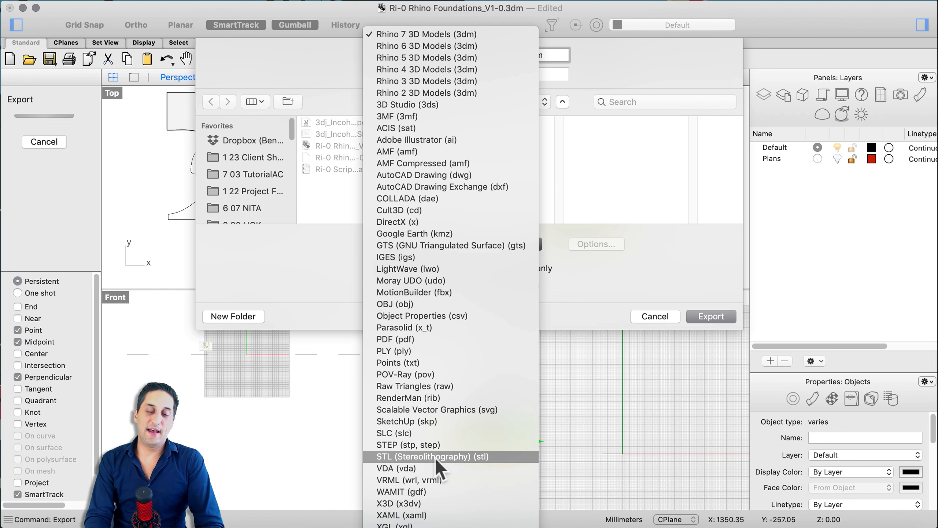
pyautogui.click(436, 458)
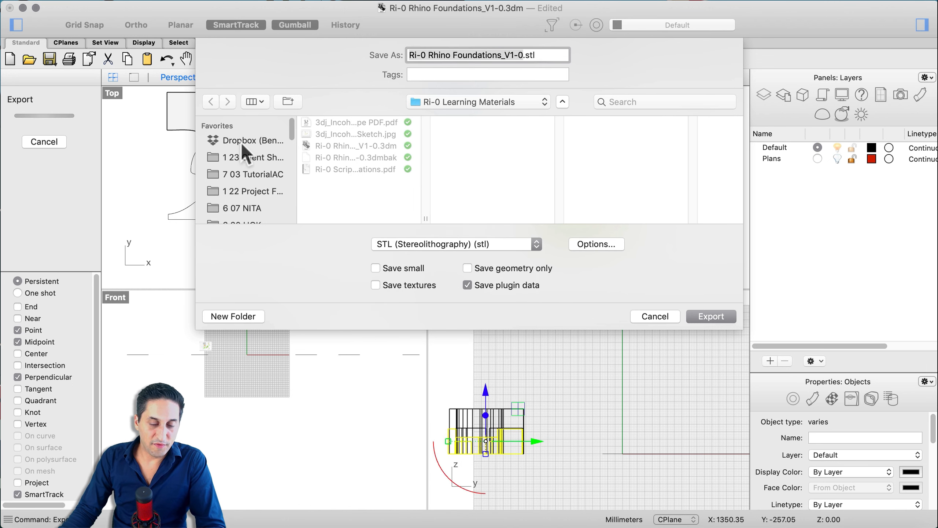
pyautogui.click(381, 189)
pyautogui.scroll(-5, 230, 185)
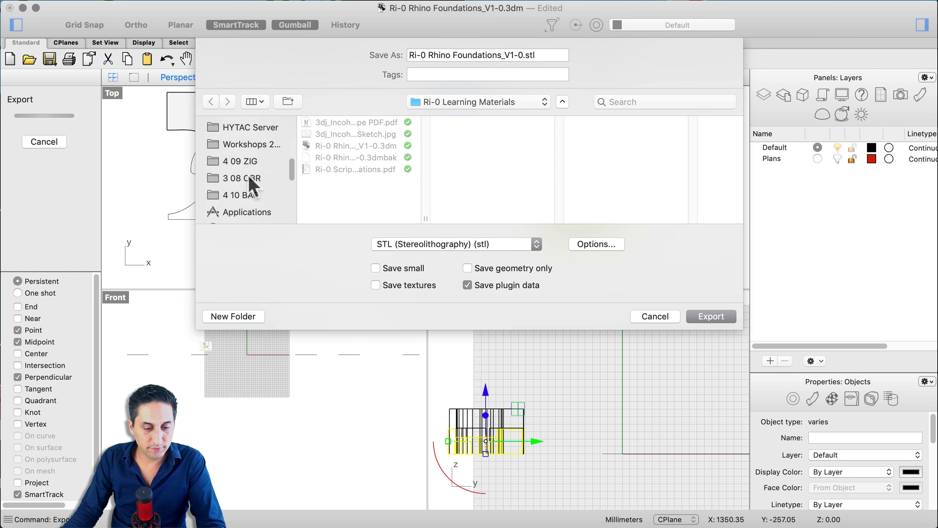
pyautogui.scroll(-2, 252, 199)
pyautogui.click(255, 218)
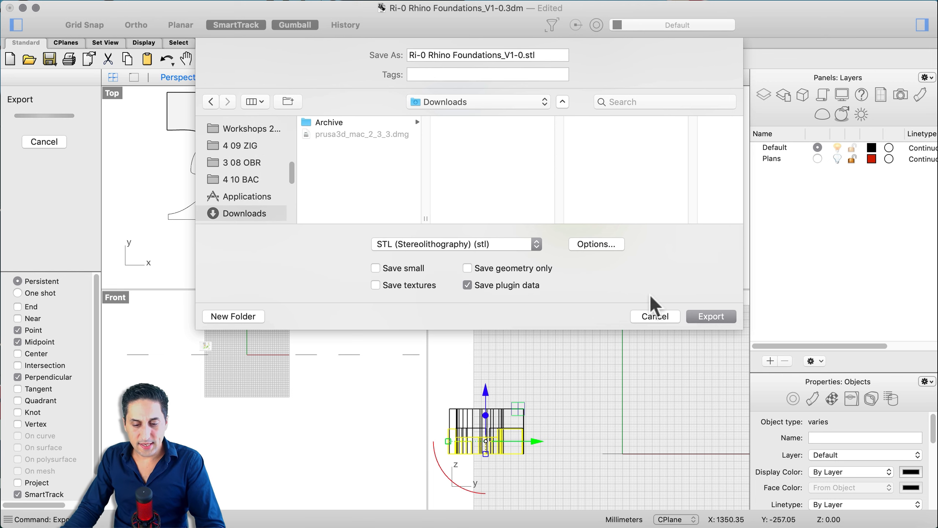
# - Confirm the STL export and preview the mesh on the solids with the tolerance at 10 mm
pyautogui.click(710, 316)
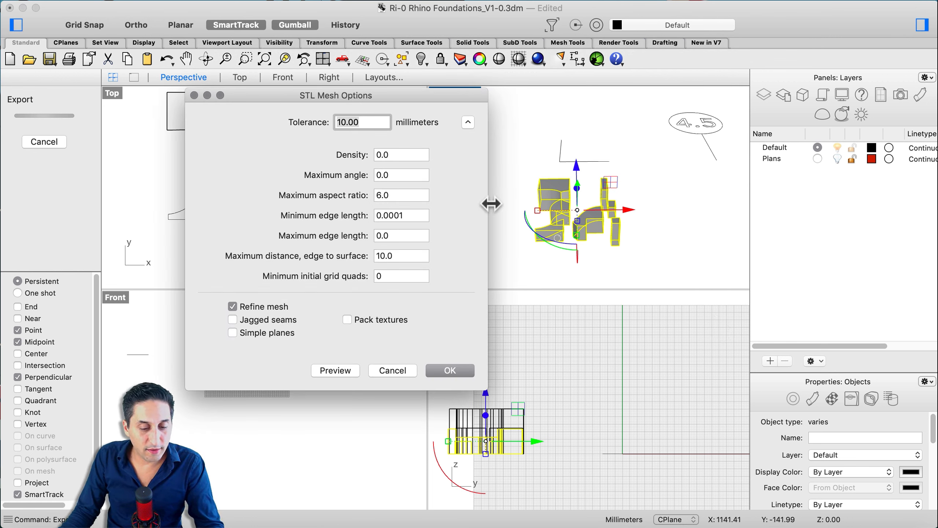
pyautogui.scroll(6, 538, 194)
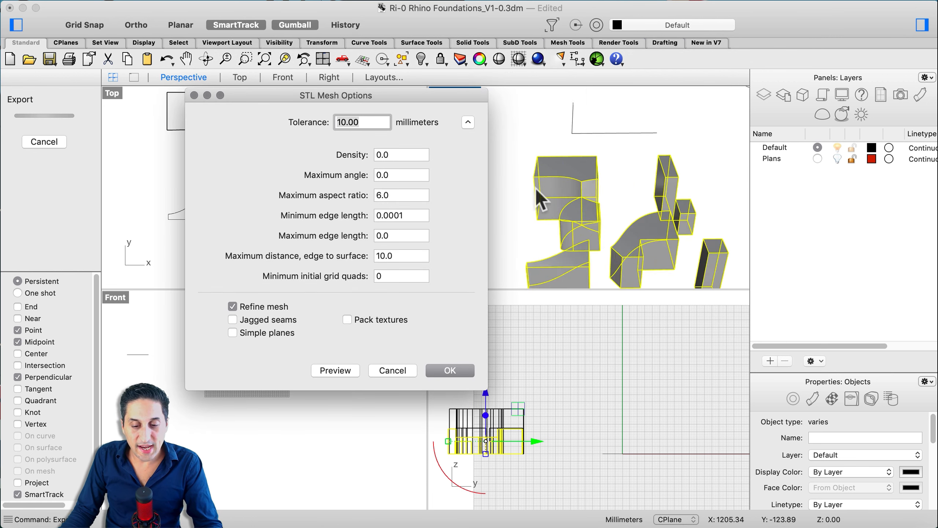
pyautogui.scroll(-3, 535, 188)
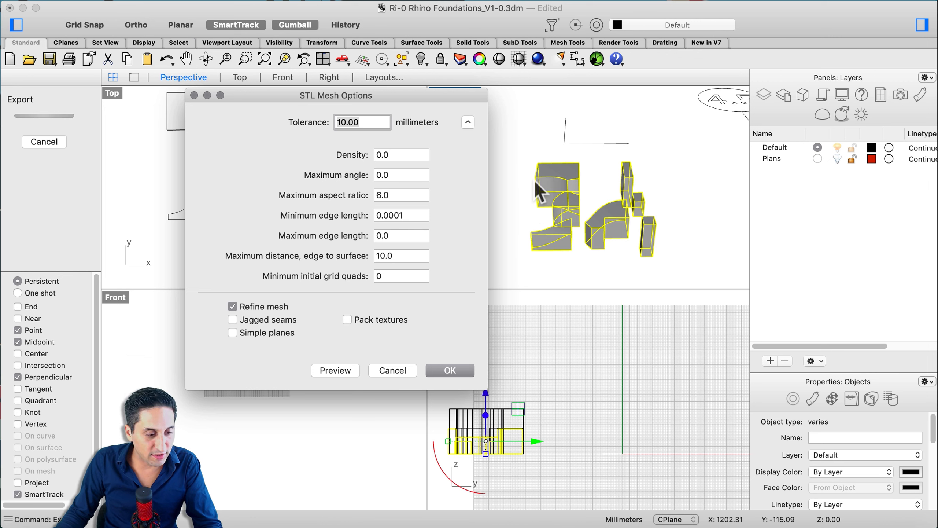
pyautogui.click(334, 370)
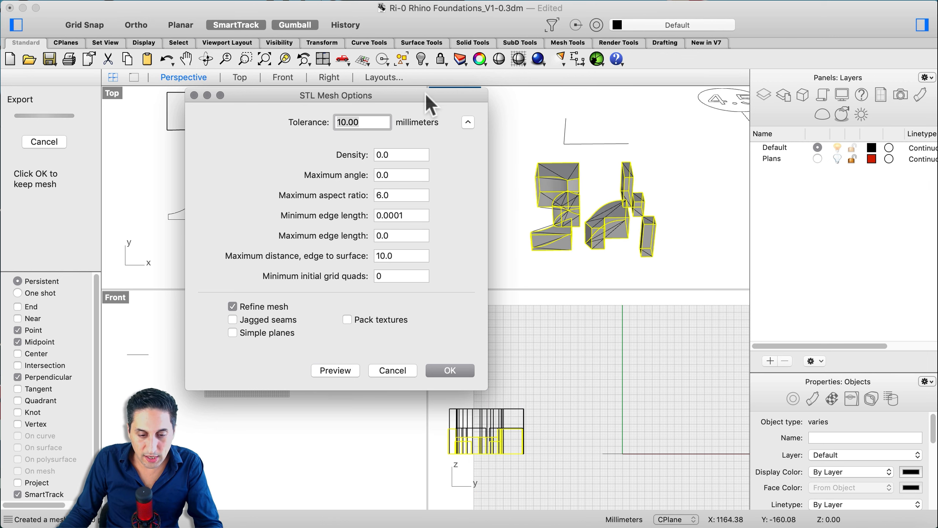
pyautogui.moveTo(410, 100); pyautogui.dragTo(298, 64)
pyautogui.scroll(3, 561, 229)
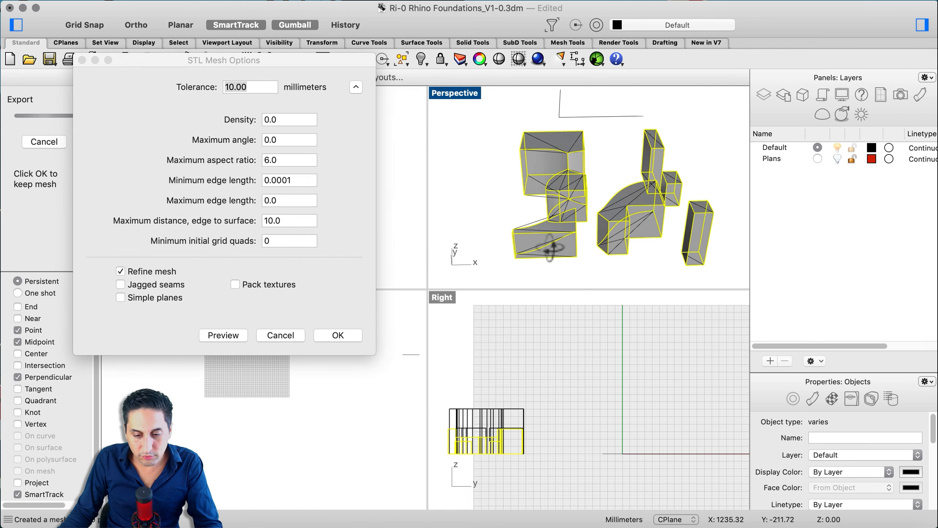
pyautogui.scroll(5, 601, 196)
pyautogui.scroll(-5, 600, 196)
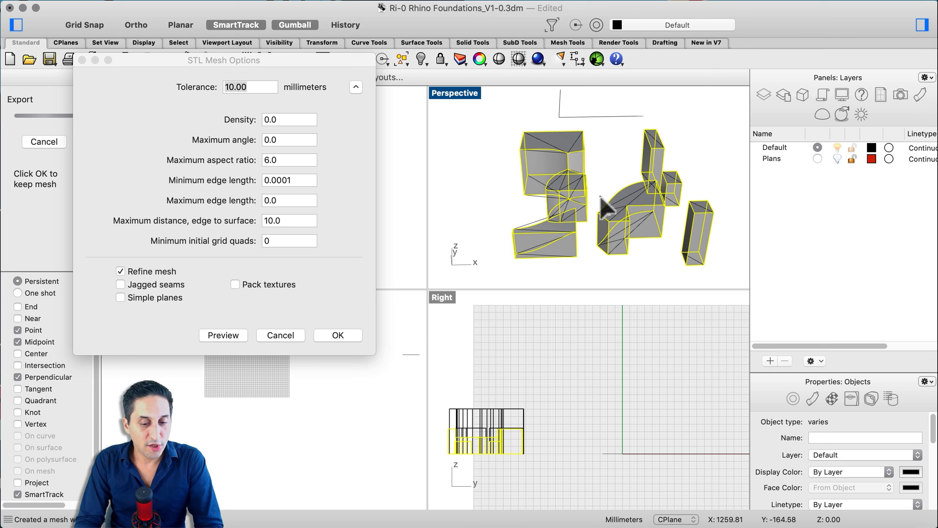
pyautogui.moveTo(575, 199)
pyautogui.mouseDown(button='right')
pyautogui.moveTo(582, 209)
pyautogui.moveTo(575, 192)
pyautogui.mouseUp(button='right')
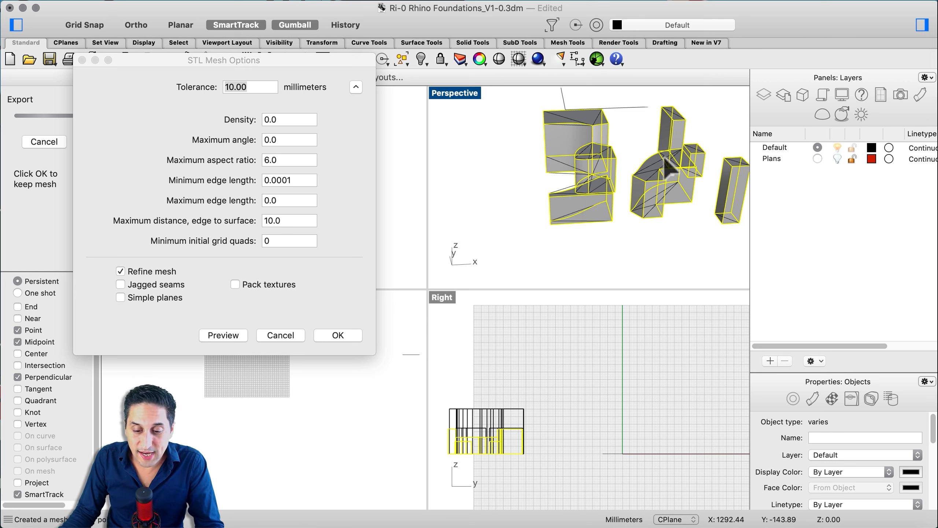
pyautogui.moveTo(643, 183); pyautogui.dragTo(641, 190, button='right')
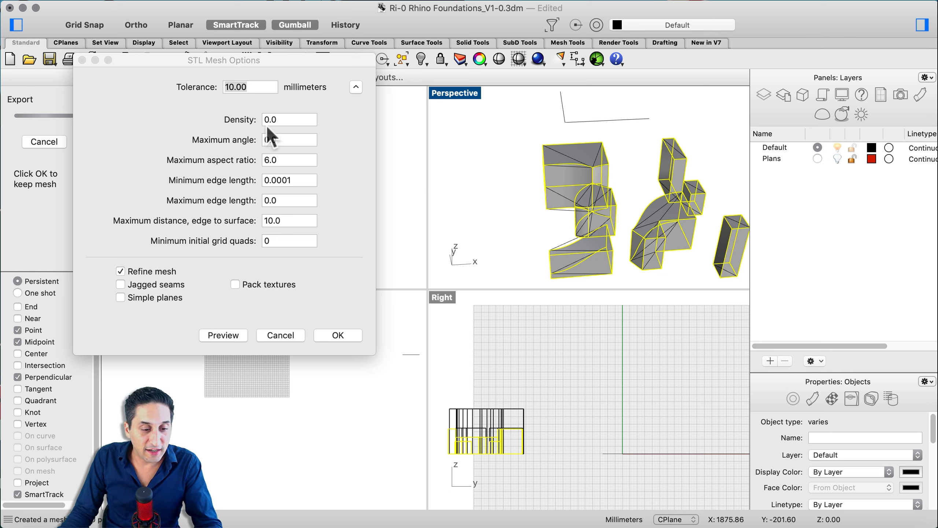
# - Set the STL mesh tolerance to 0.001 mm and preview the mesh, examining the curved faces up close
pyautogui.click(259, 87)
pyautogui.click(172, 89)
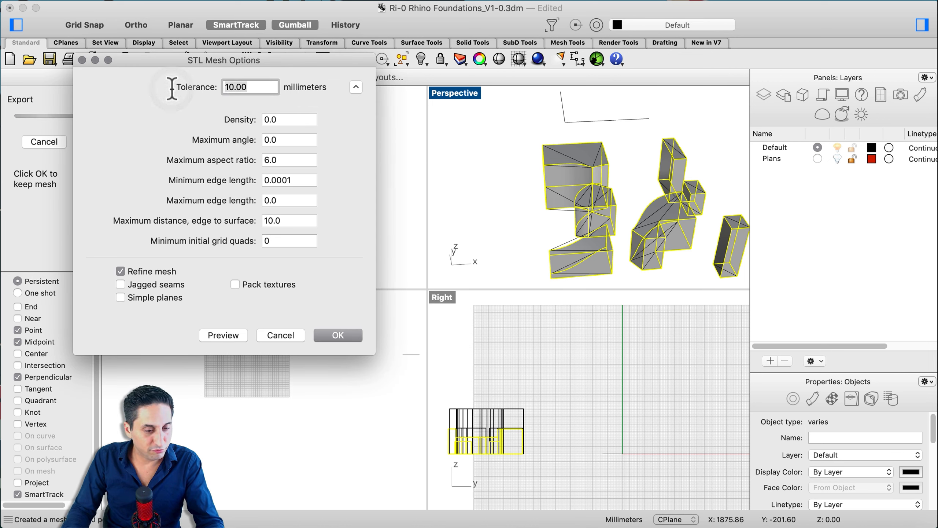
pyautogui.write('0.00')
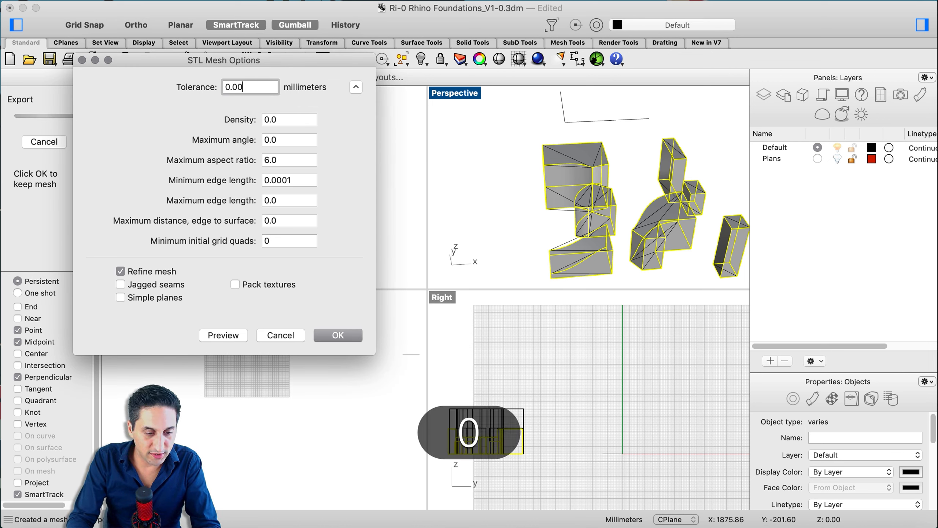
pyautogui.write('1')
pyautogui.press('Tab')
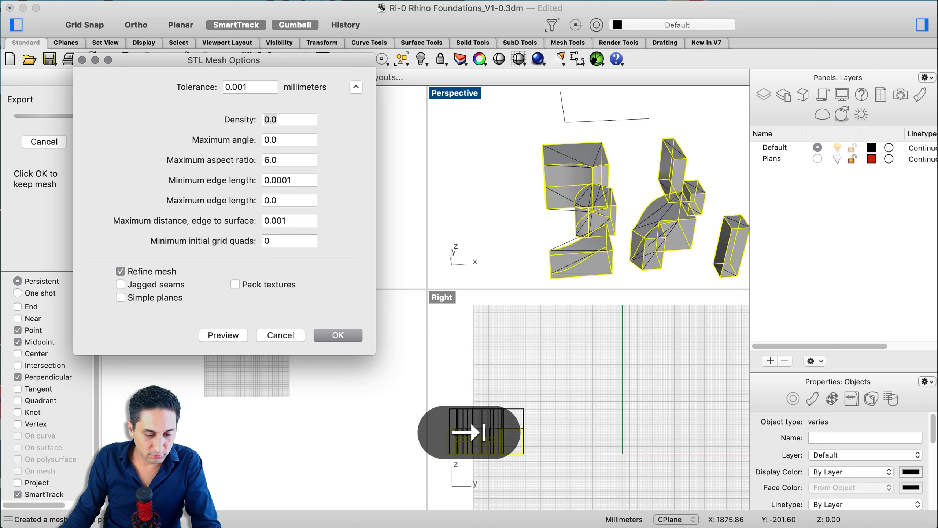
pyautogui.click(222, 335)
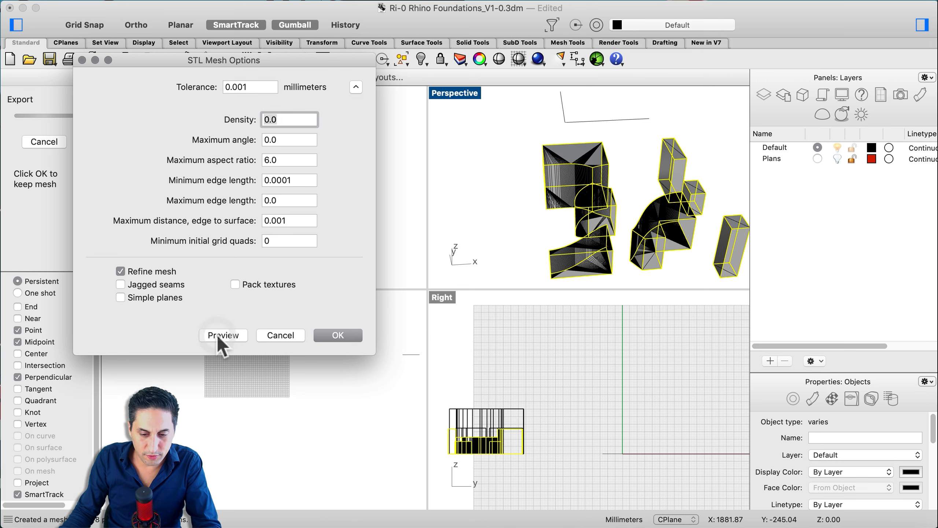
pyautogui.moveTo(504, 276)
pyautogui.mouseDown(button='right')
pyautogui.moveTo(519, 263)
pyautogui.moveTo(497, 262)
pyautogui.mouseUp(button='right')
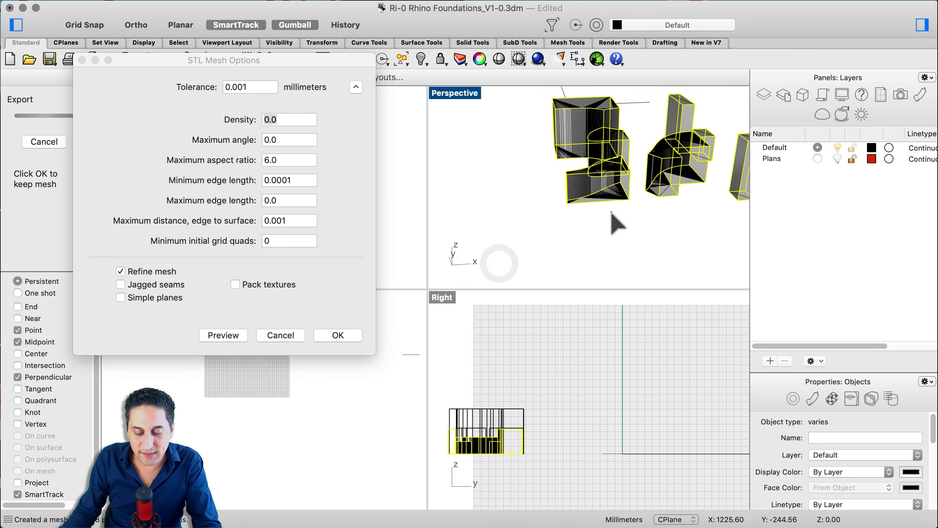
pyautogui.scroll(5, 655, 129)
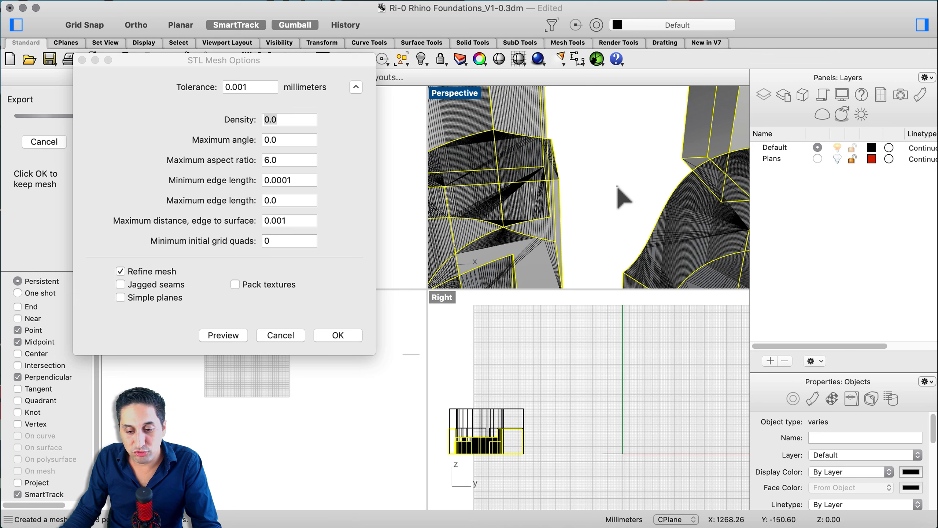
pyautogui.scroll(-5, 622, 195)
pyautogui.scroll(5, 516, 126)
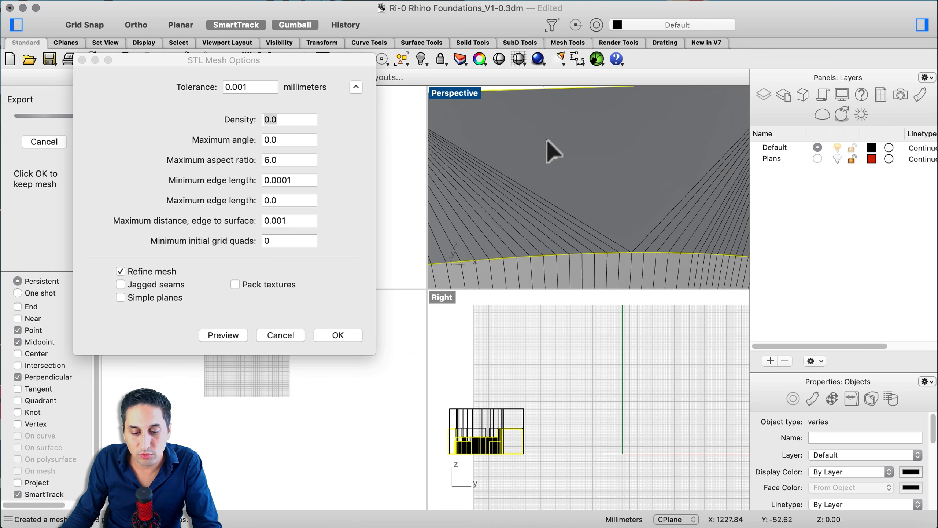
pyautogui.scroll(-4, 551, 151)
pyautogui.scroll(3, 552, 150)
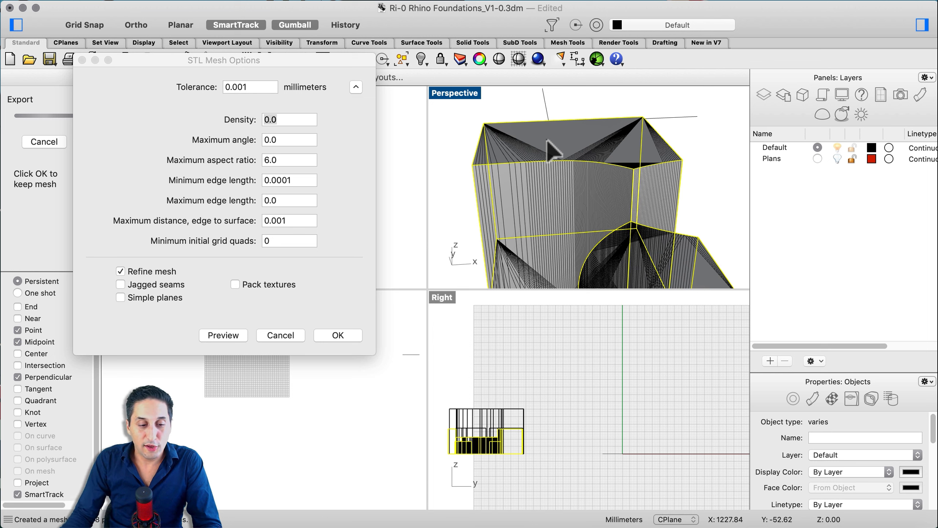
# - Set the STL mesh tolerance to 0.01 mm, preview the mesh and complete the export
pyautogui.click(243, 88)
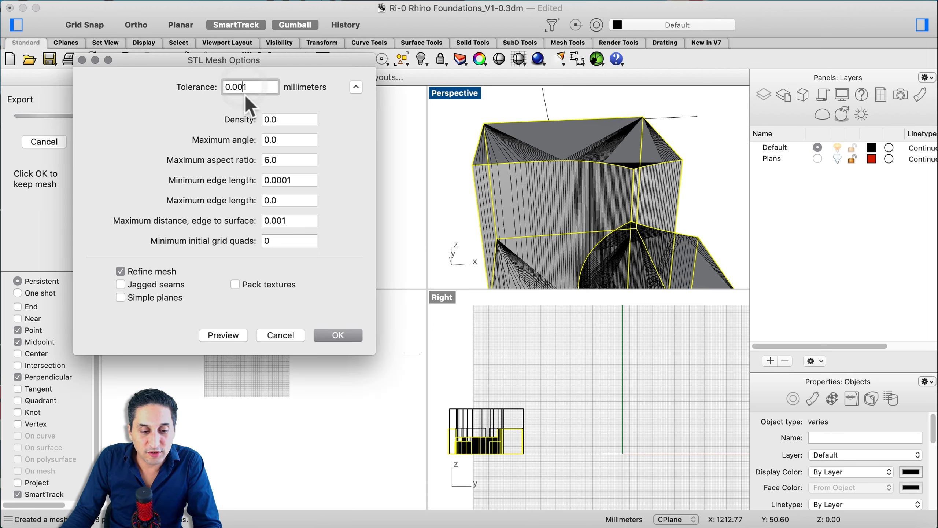
pyautogui.press('BackSpace')
pyautogui.press('Tab')
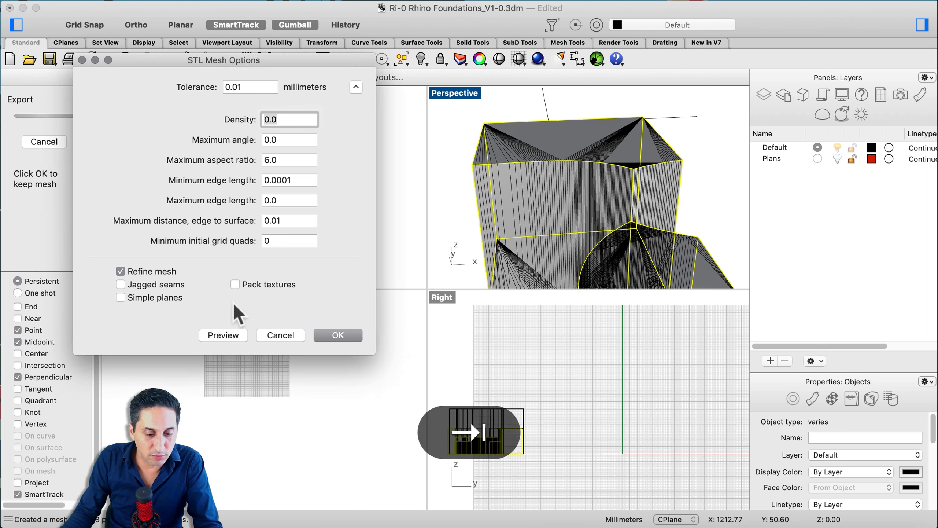
pyautogui.click(224, 335)
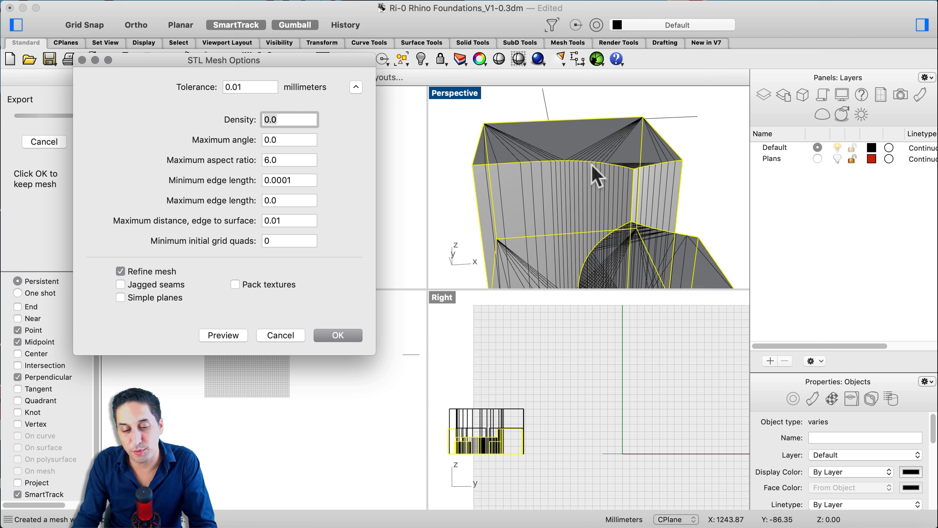
pyautogui.scroll(-5, 557, 170)
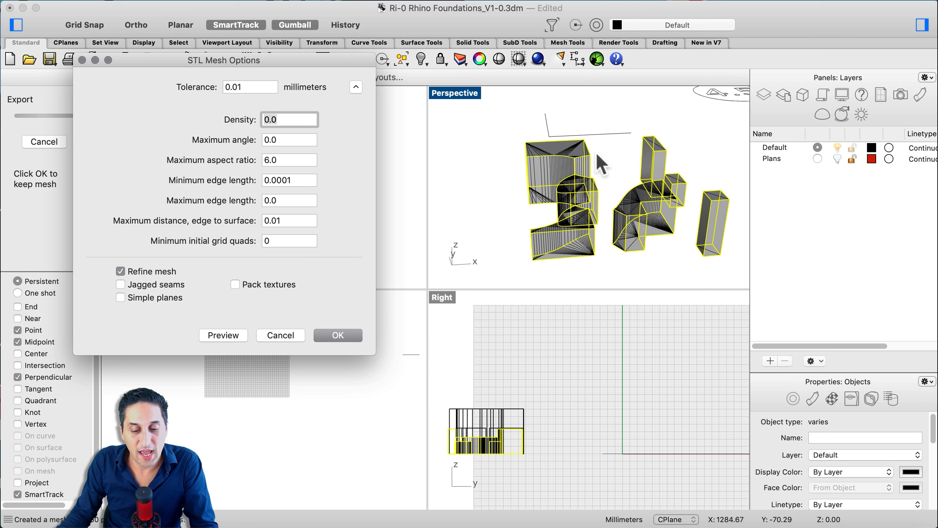
pyautogui.click(338, 335)
pyautogui.click(550, 224)
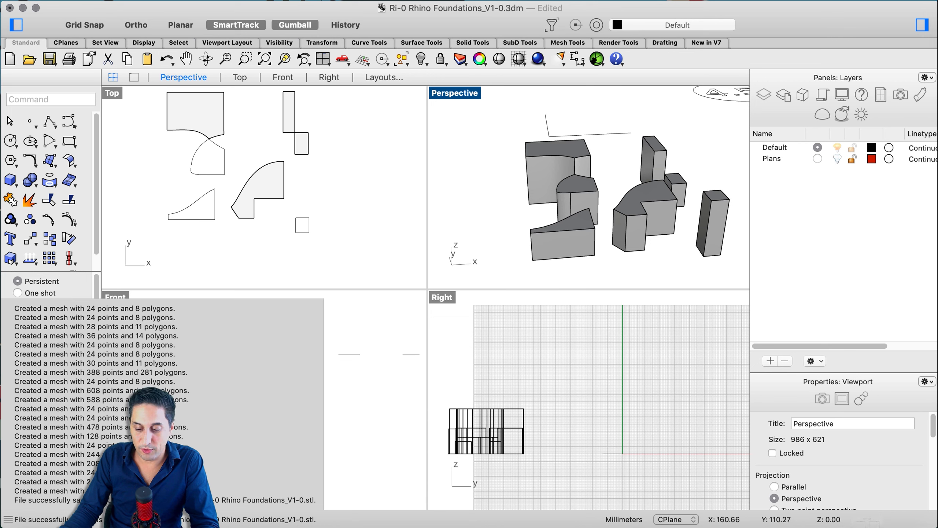
# - Find the exported Ri-0 Rhino Foundations_V1-0.stl among the downloads and inspect the model in a Quick Look preview
pyautogui.click(823, 526)
pyautogui.click(861, 470)
pyautogui.press('space')
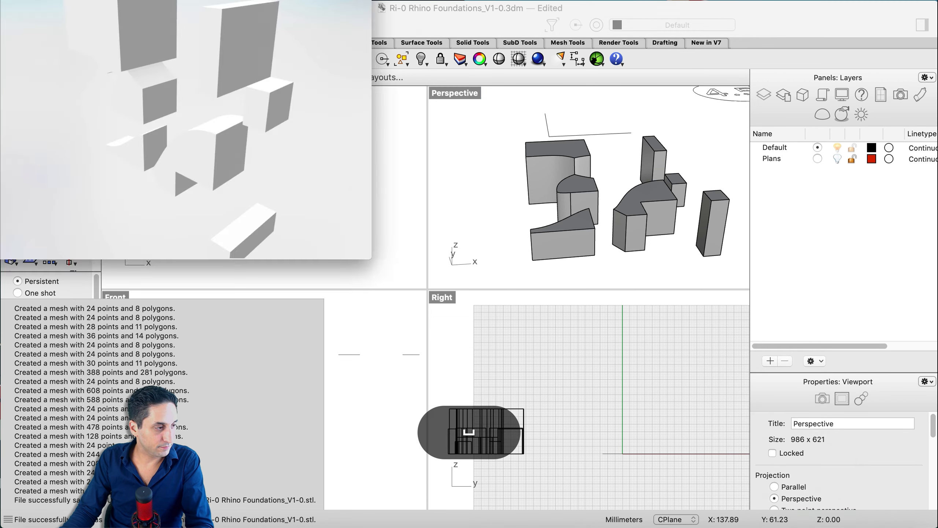
pyautogui.moveTo(442, 235); pyautogui.dragTo(527, 270)
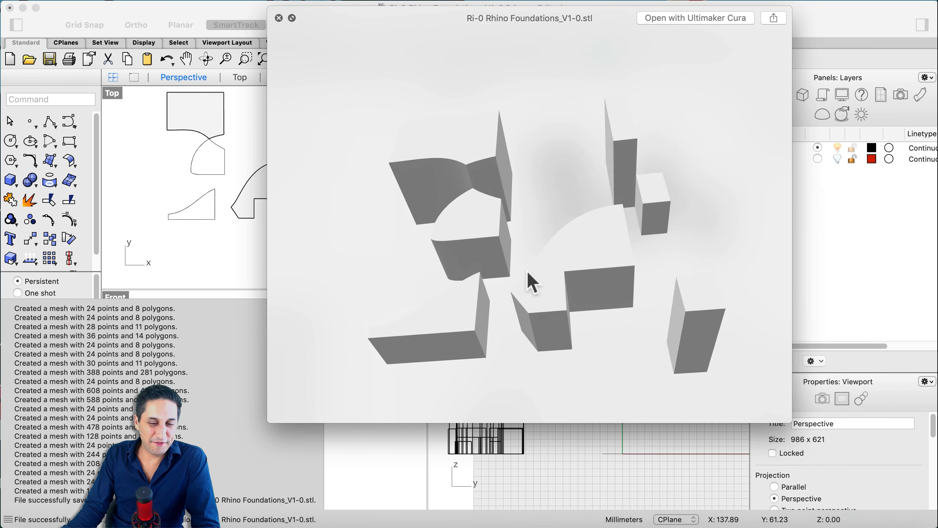